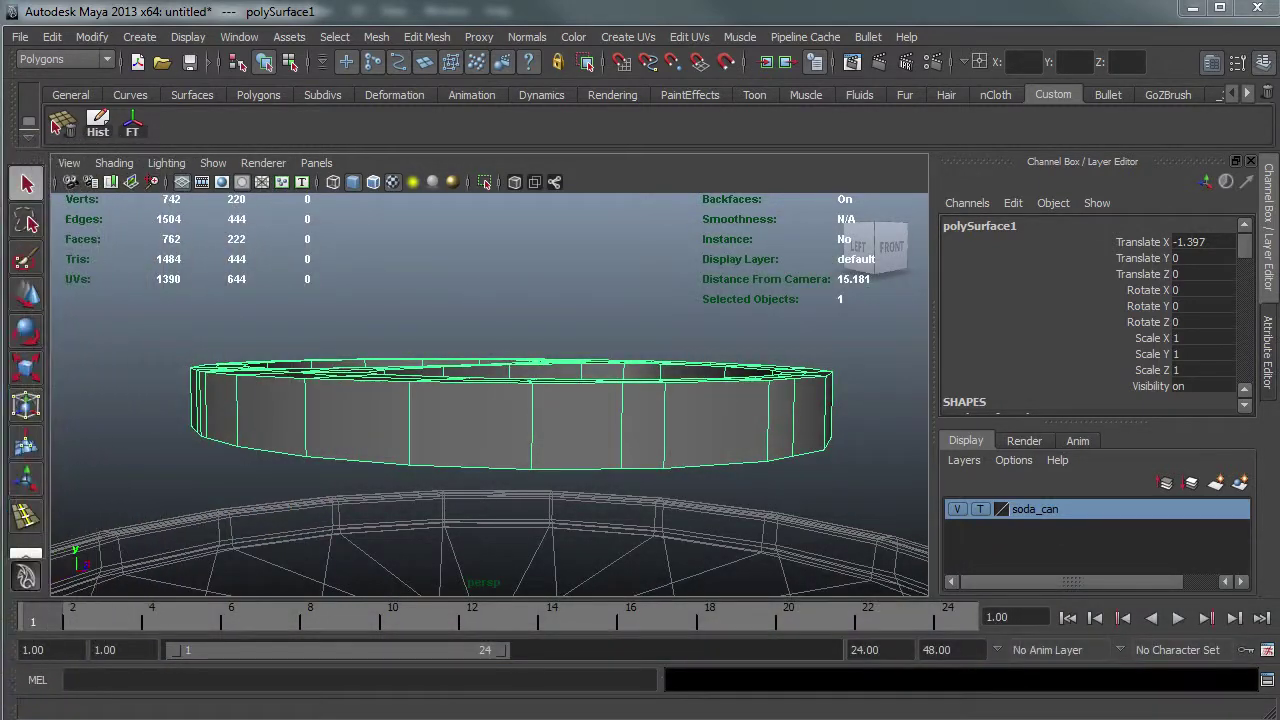
- Examine the soda can's pull-tab ring from several angles, including its side edge and both openings
left_click(576, 291)
left_click(571, 400)
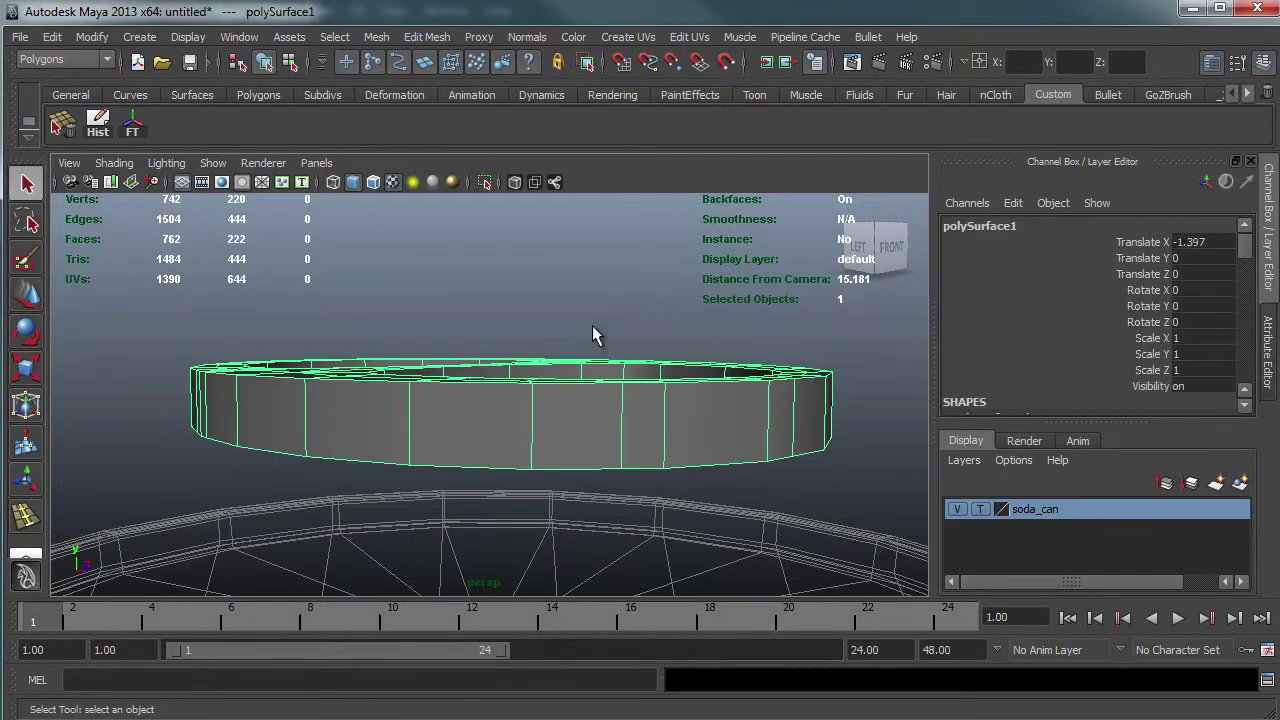
left_click_drag(568, 304, 553, 345)
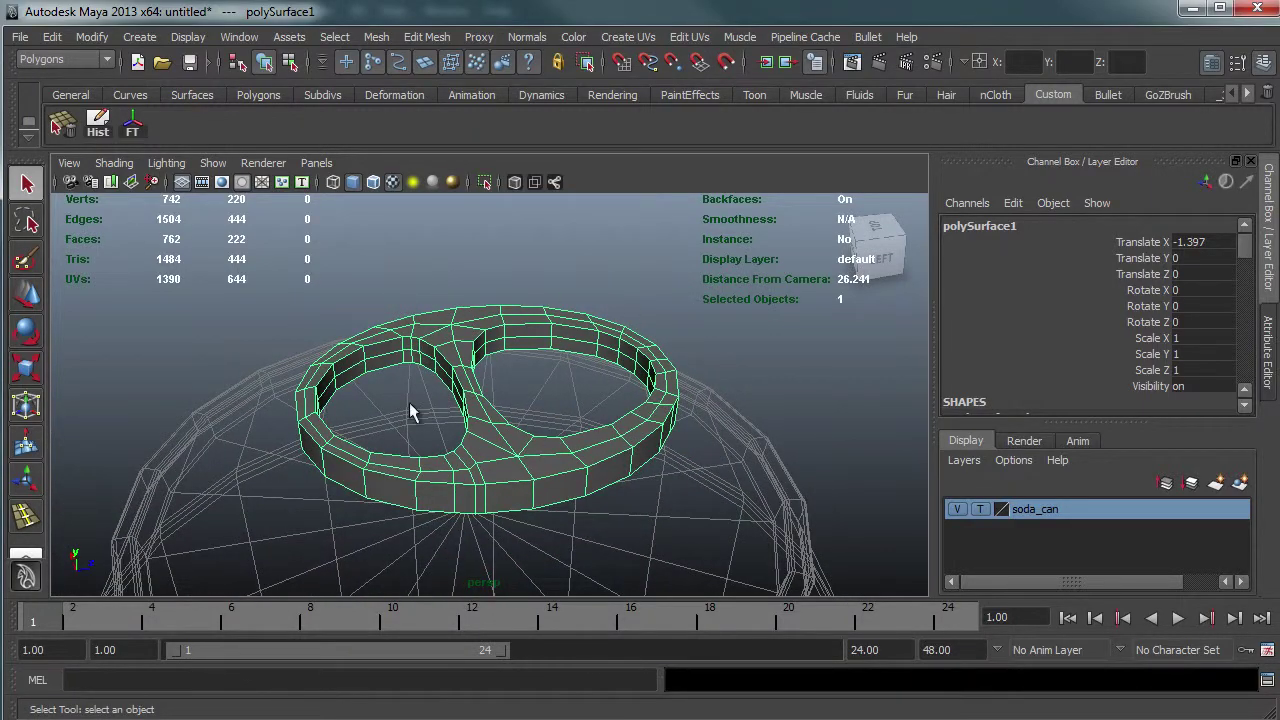
left_click_drag(523, 408, 430, 371)
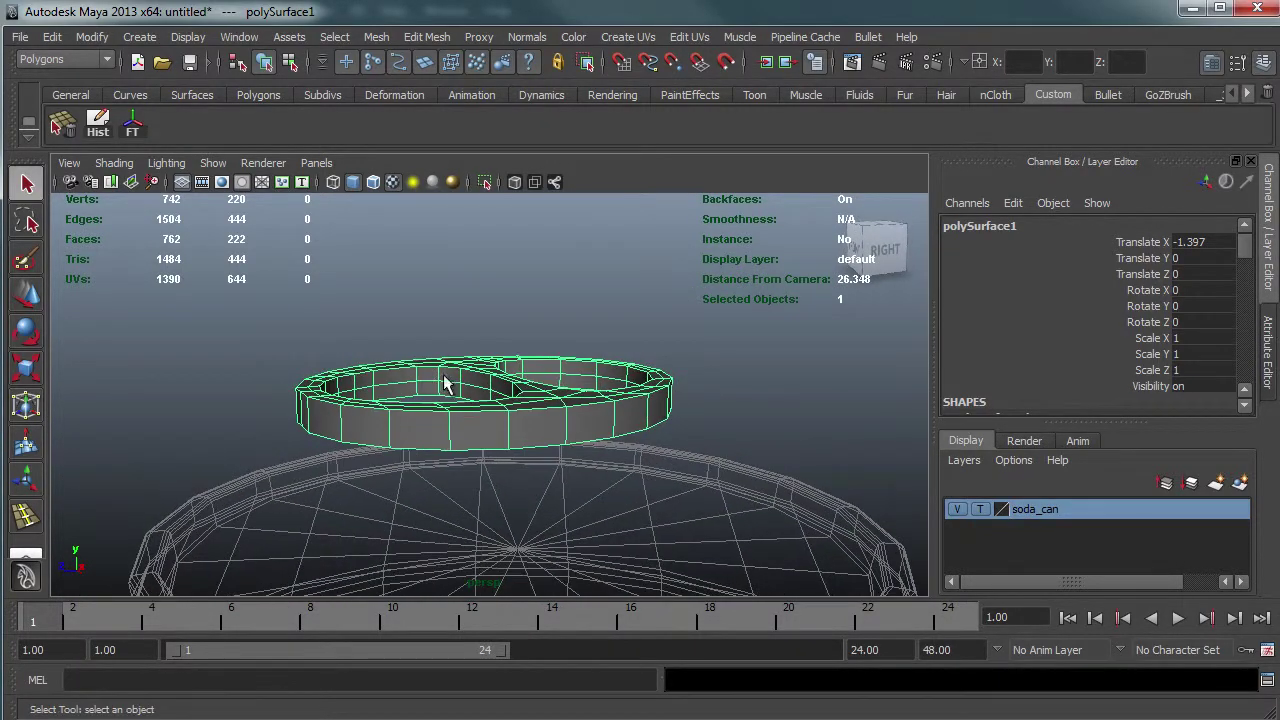
mouse_move(565, 400)
left_mouse_down()
mouse_move(585, 385)
mouse_move(553, 388)
left_mouse_up()
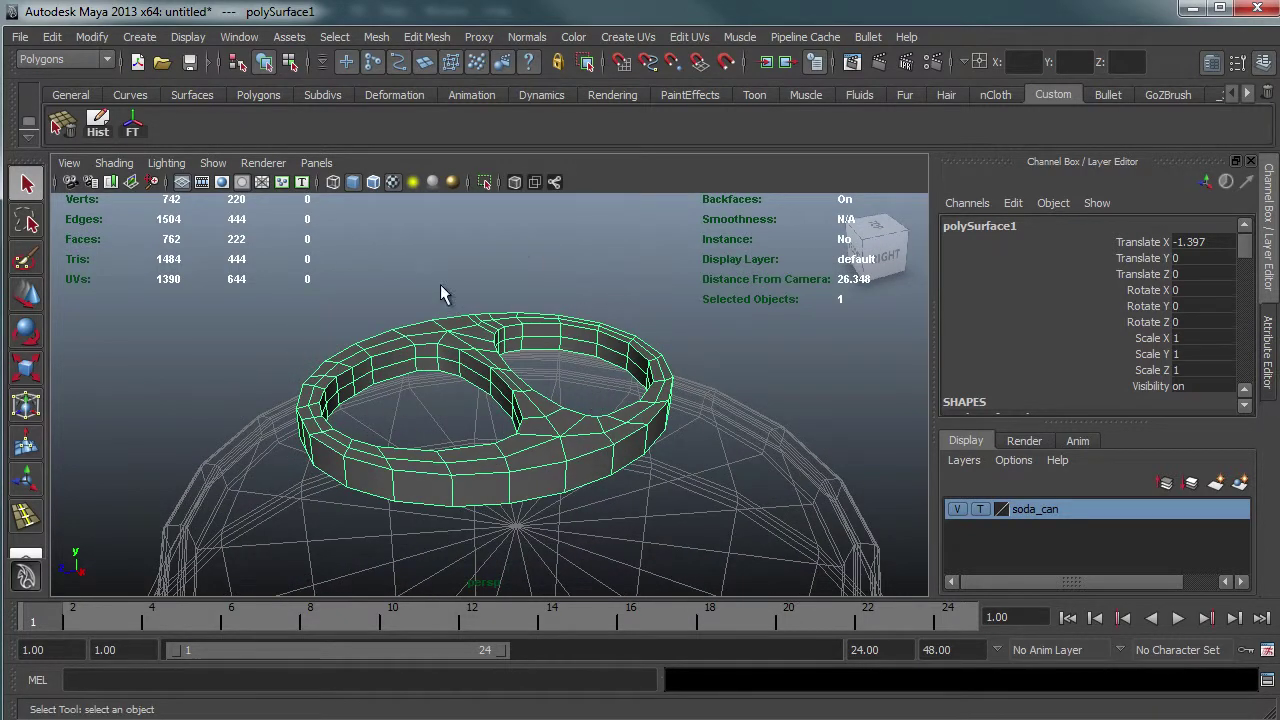
- Switch to Illustrator and delete Artboards 2, 3 and 4 from soda_can_top.ai, keeping only the one with the tab drawing
key("alt+Tab")
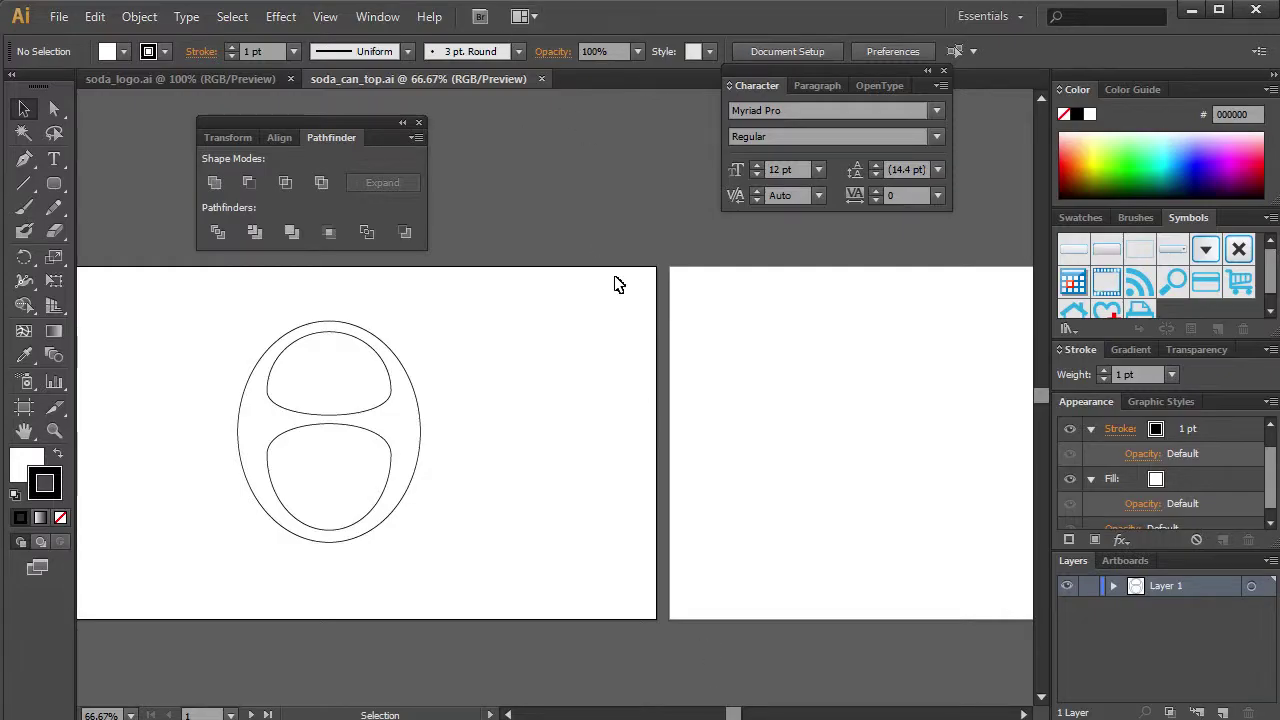
key("ctrl+minus")
key("ctrl+minus")
key("ctrl+minus")
key("ctrl+minus")
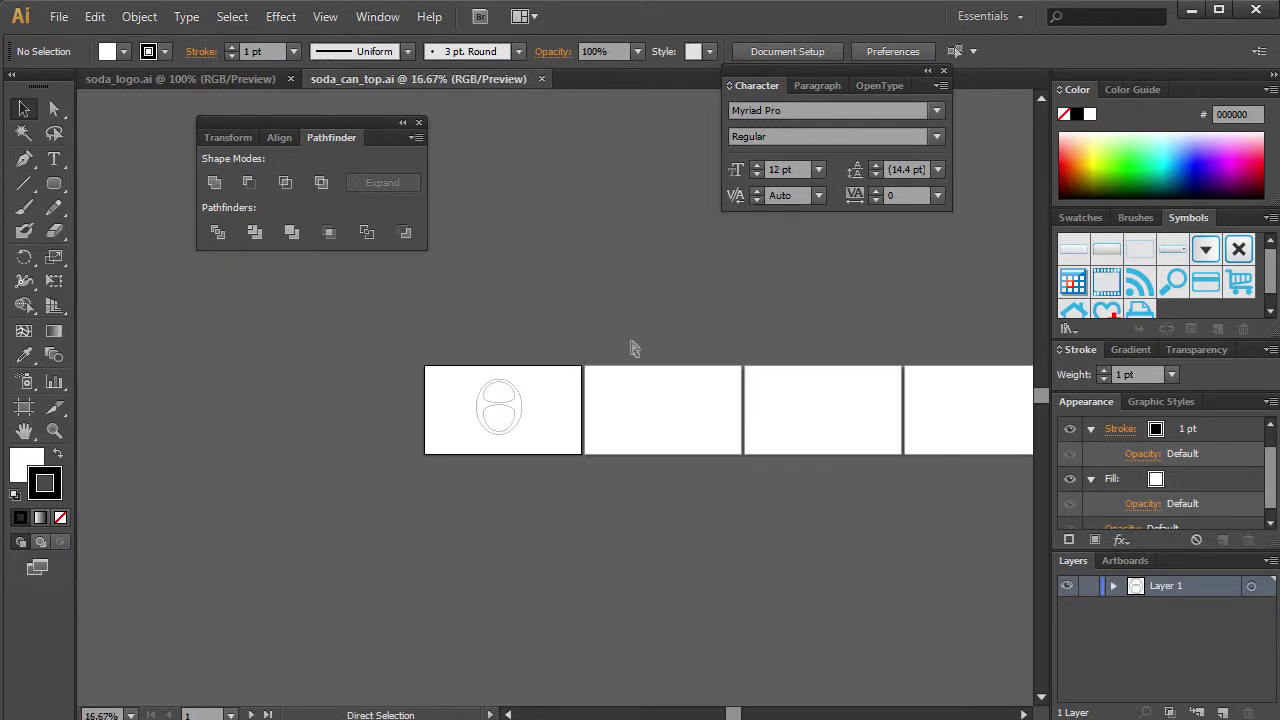
left_click_drag(636, 383, 557, 361)
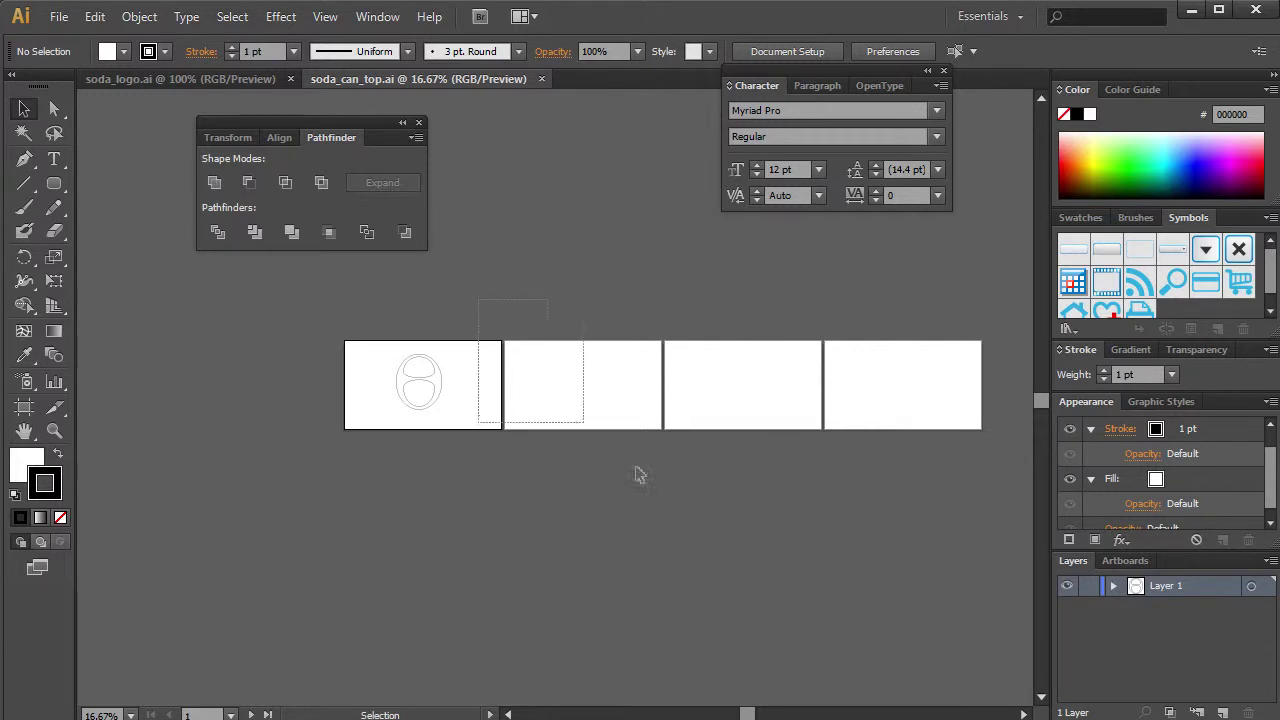
left_click(24, 406)
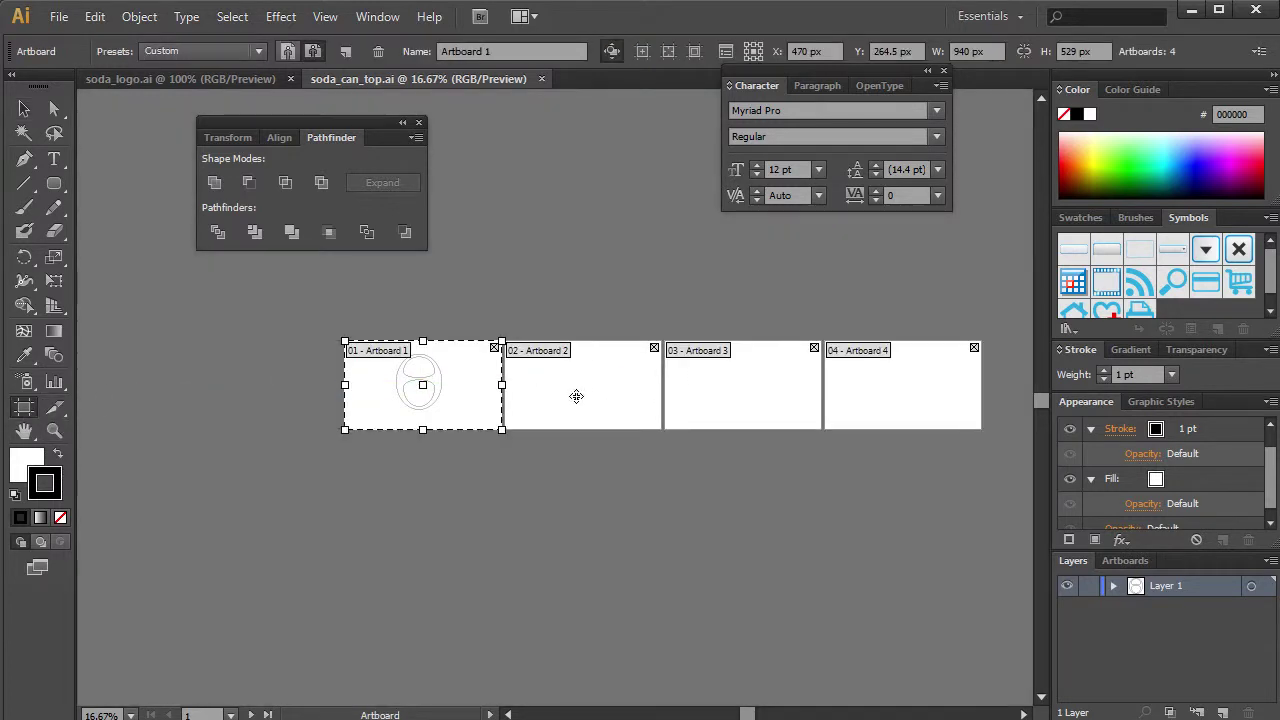
left_click(577, 394)
key("Delete")
left_click(785, 386)
key("Delete")
left_click(894, 386)
key("Delete")
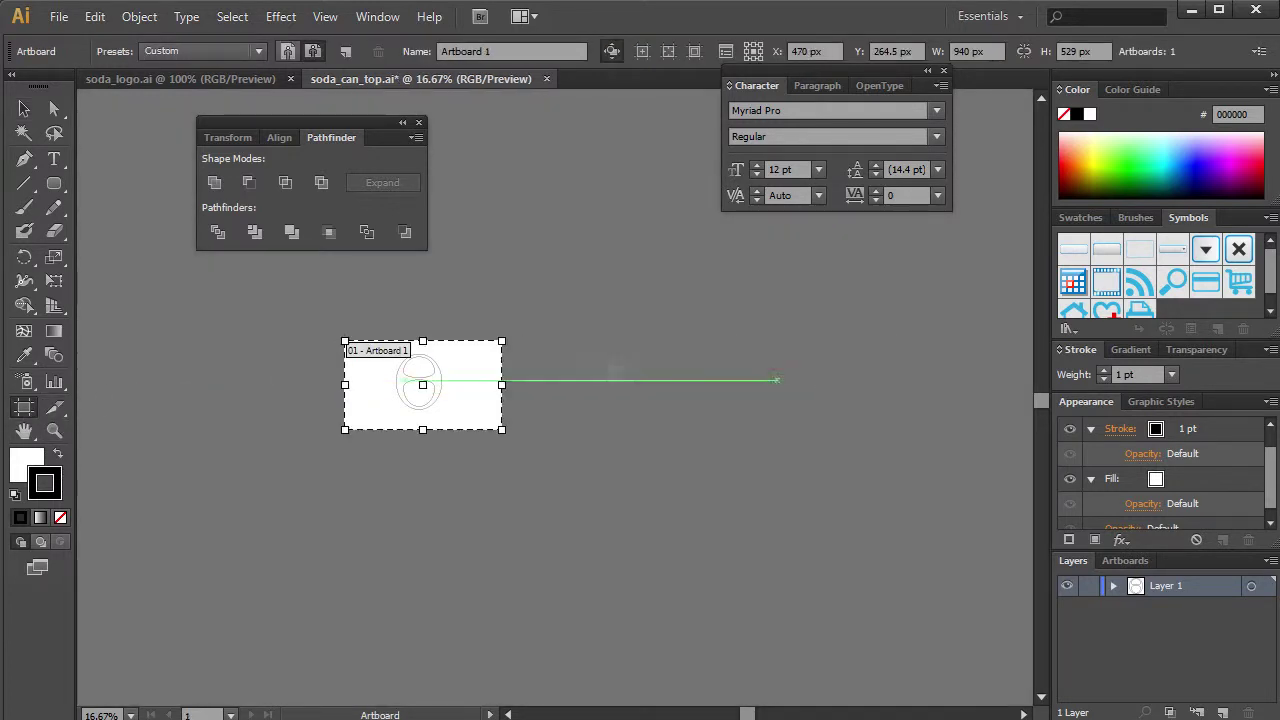
left_click(25, 107)
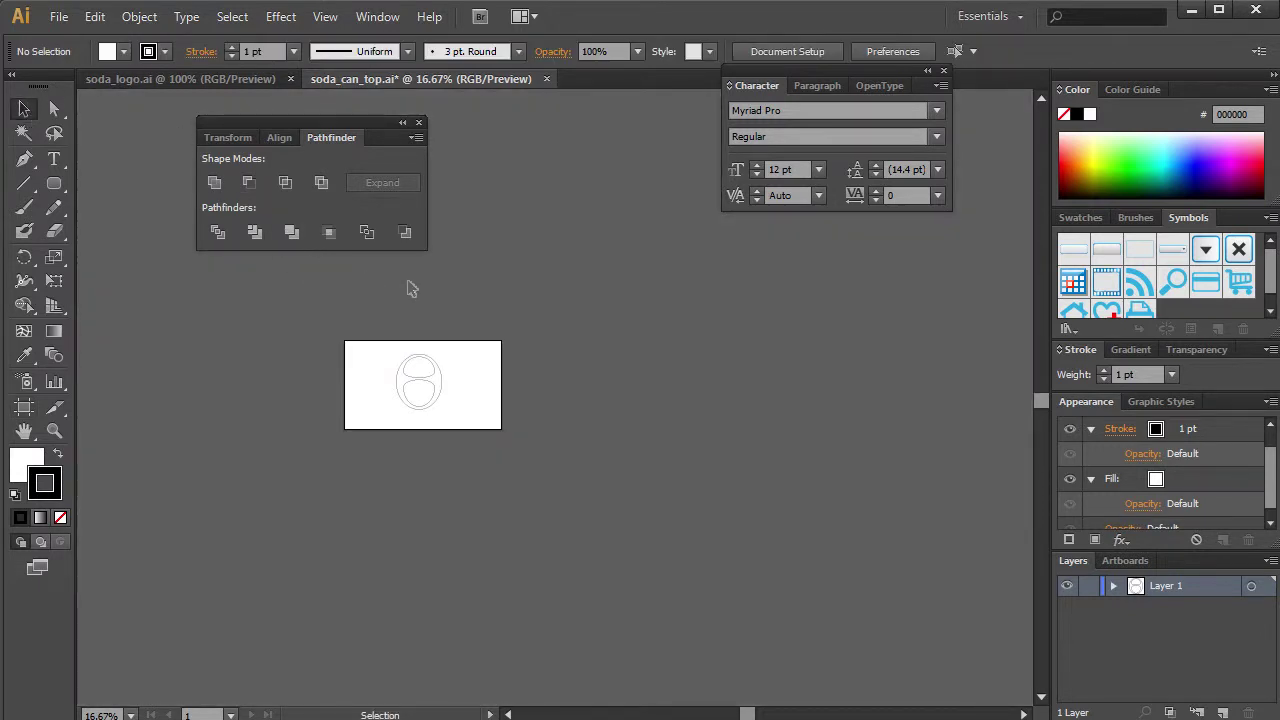
- Move the complete tab drawing, outer oval and both openings, into the left half of the artboard
left_click(437, 375)
left_click(445, 308)
key("z")
left_click_drag(366, 349, 496, 429)
key("v")
key("ctrl+minus")
key("ctrl+minus")
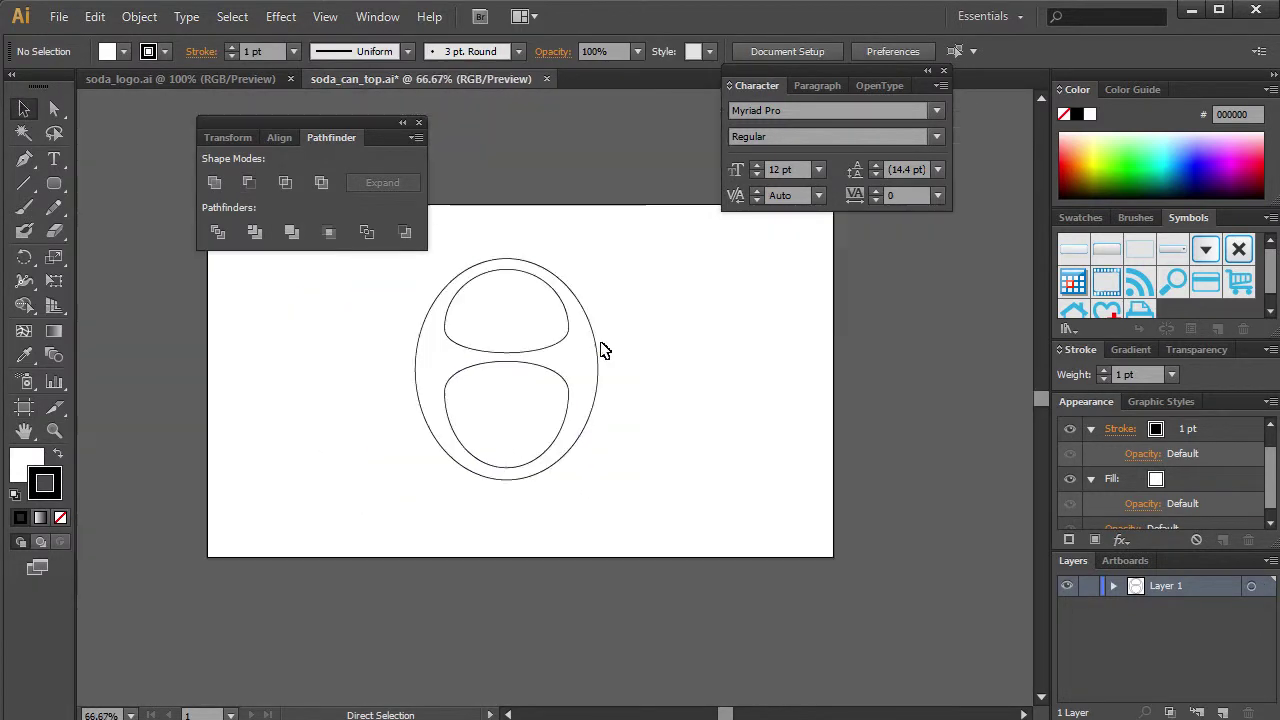
left_click_drag(646, 436, 694, 463)
left_click_drag(740, 548, 456, 260)
left_click_drag(643, 360, 509, 371)
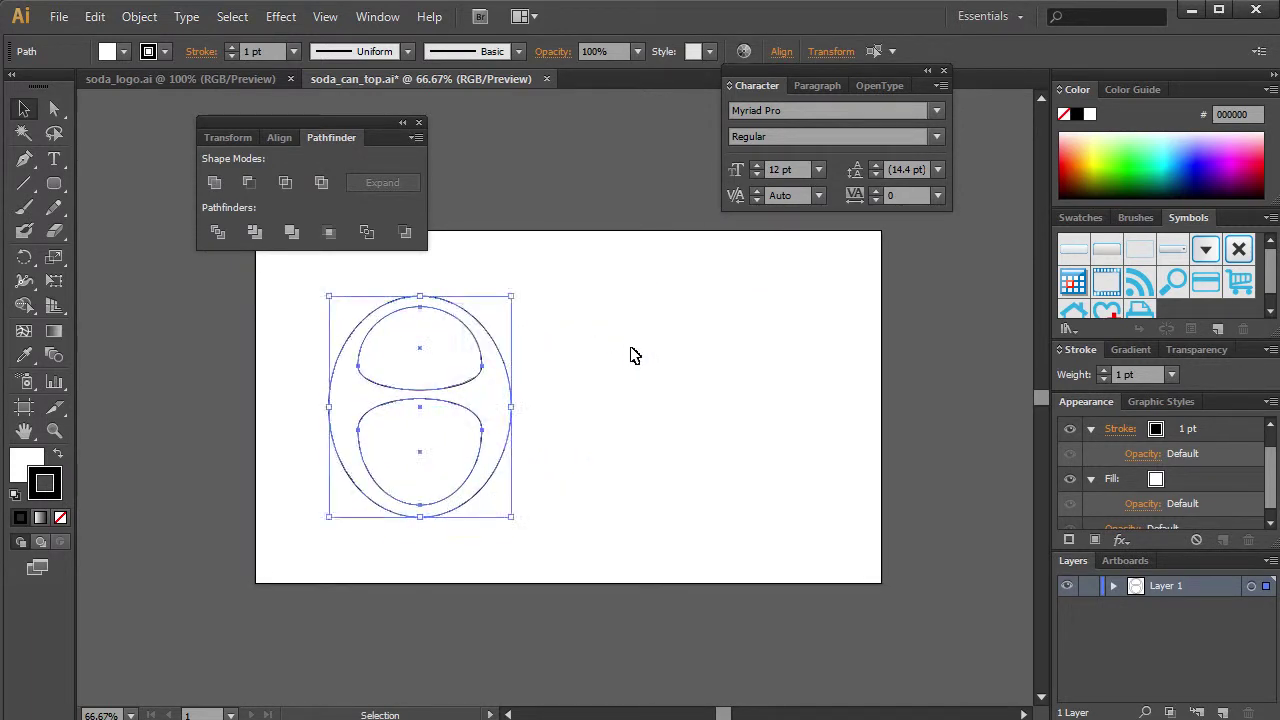
- Draw an ellipse beside the existing tab drawing and reshape it into a tall oval of similar size
left_click(631, 354)
left_click_drag(62, 188, 143, 229)
left_click_drag(592, 287, 806, 486)
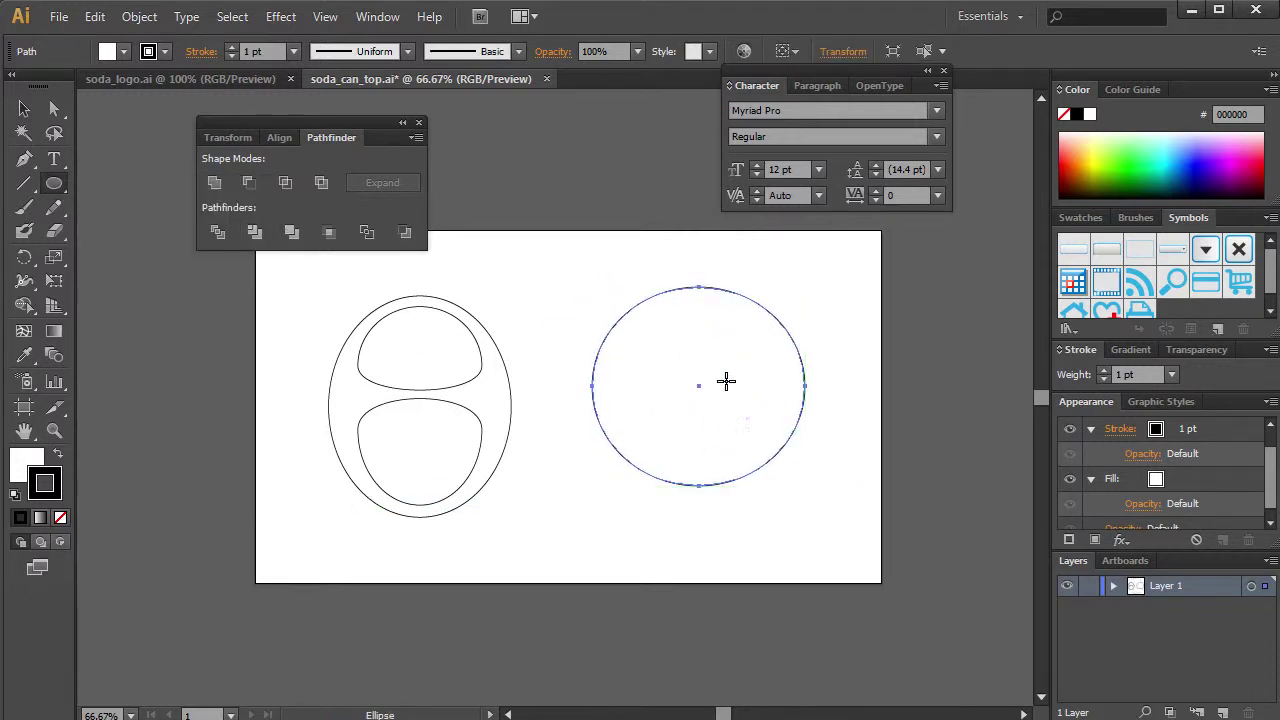
left_click(24, 108)
left_click_drag(594, 386, 657, 386)
mouse_move(753, 314)
left_mouse_down()
mouse_move(651, 341)
mouse_move(734, 283)
left_mouse_up()
left_click(765, 279)
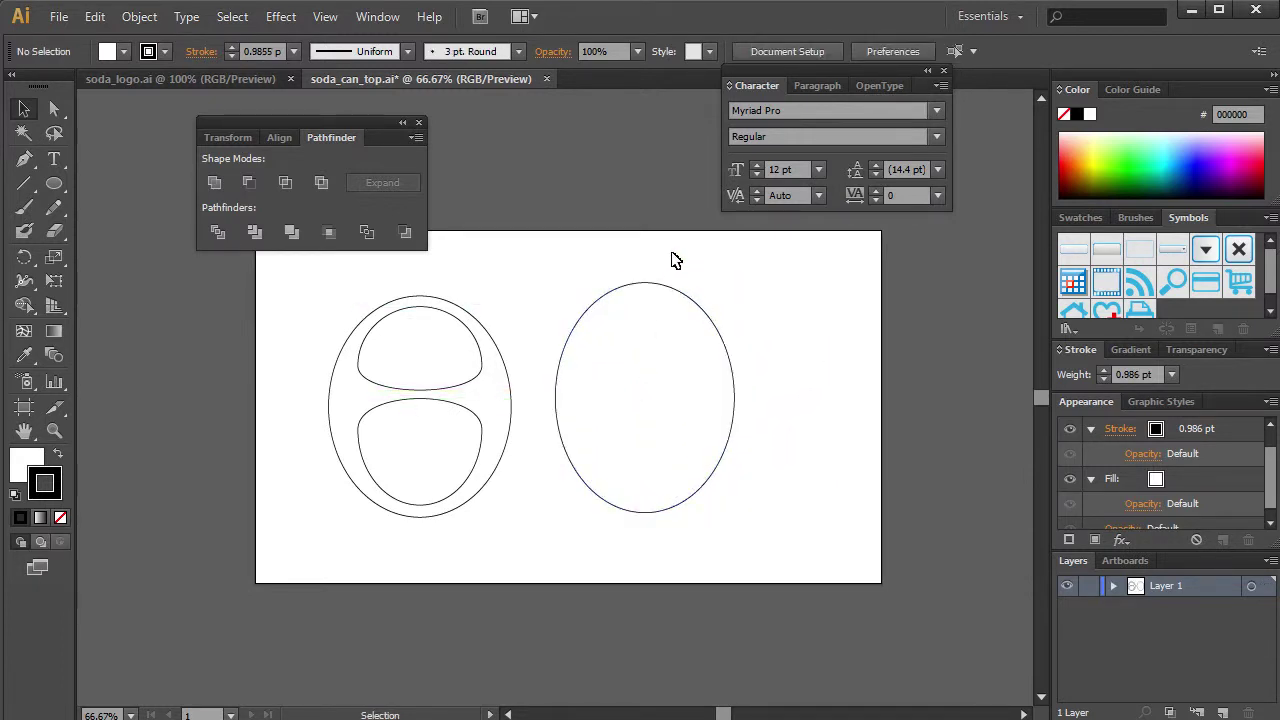
- Place two equal circles inside the new oval, stacked vertically and centred, by scaling and duplicating the ellipse
left_click_drag(672, 253, 708, 302)
left_click(782, 316)
left_click(673, 350)
left_click(770, 364)
left_click_drag(634, 354, 634, 374)
mouse_move(740, 309)
left_mouse_down()
mouse_move(737, 264)
mouse_move(668, 398)
mouse_move(636, 396)
left_mouse_up()
left_click(780, 363)
left_click(658, 368)
left_click(714, 400)
left_click(667, 407)
left_click_drag(672, 402, 672, 300)
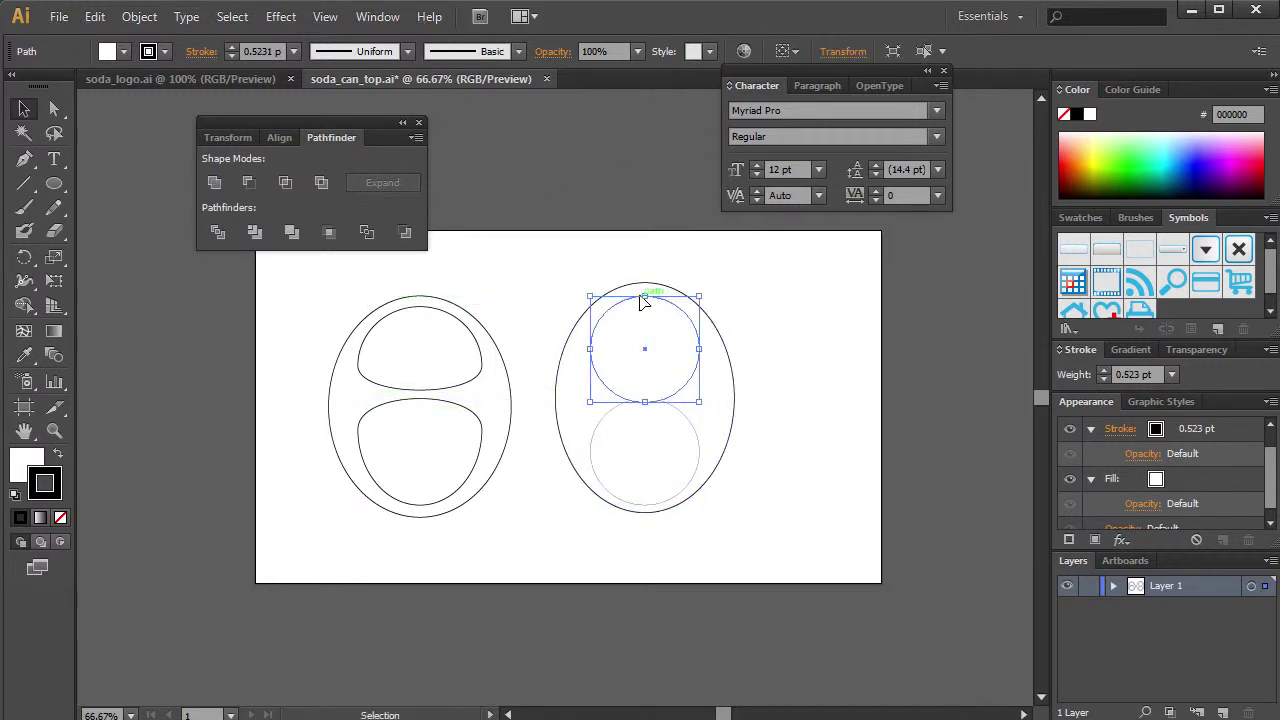
mouse_move(652, 350)
left_mouse_down()
mouse_move(660, 334)
mouse_move(675, 360)
left_mouse_up()
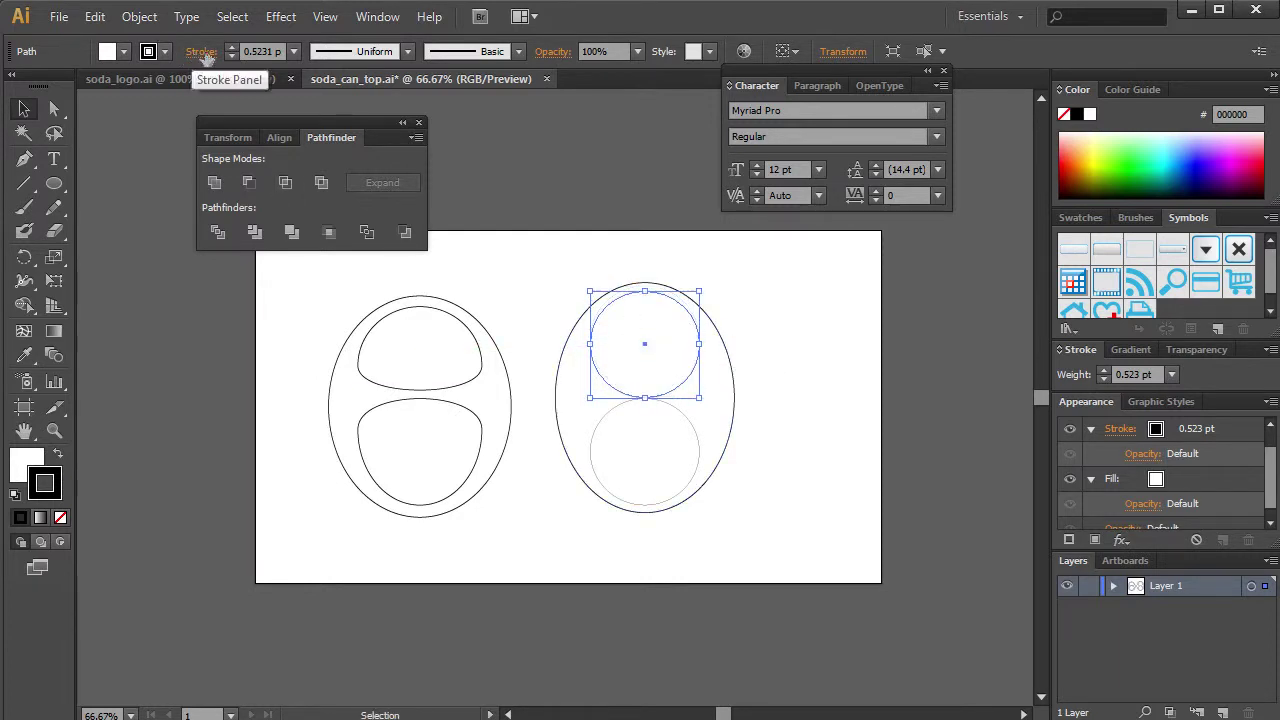
- Set the stroke weight of both inner circles to 1 pt
left_click(262, 51)
type("1")
key("Return")
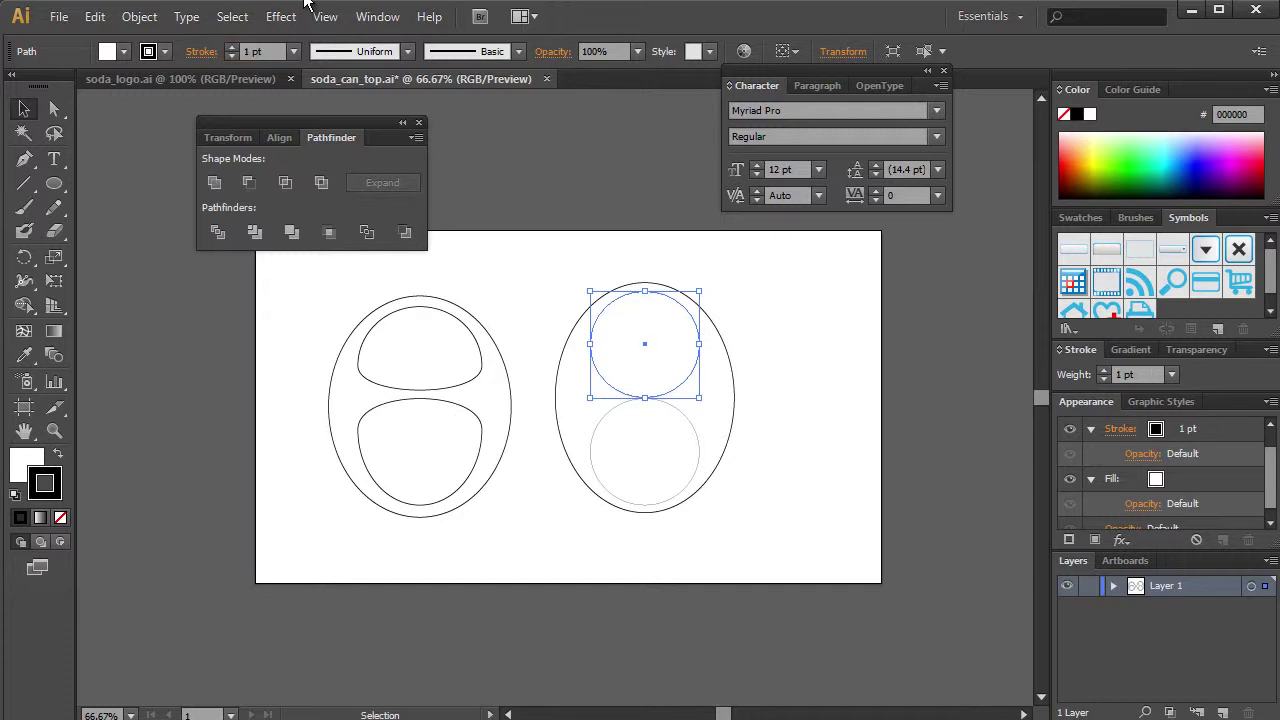
left_click(807, 405)
double_click(689, 423)
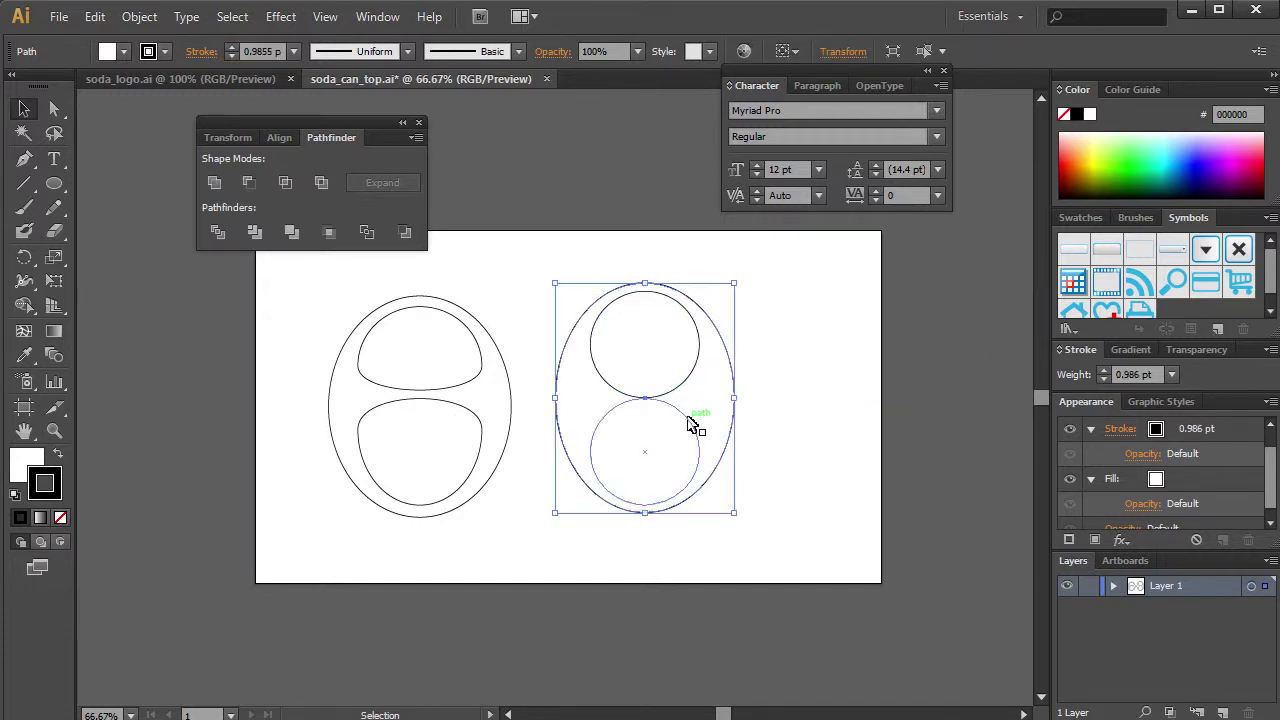
left_click(992, 47)
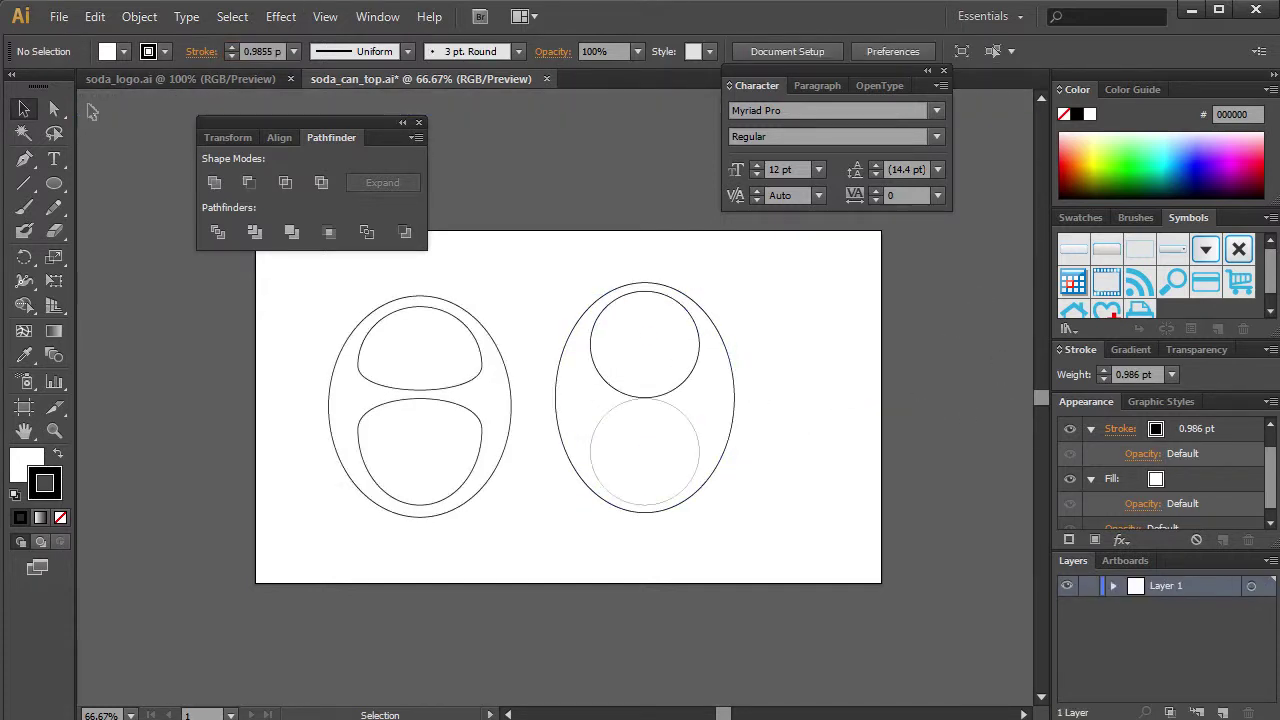
left_click(662, 405)
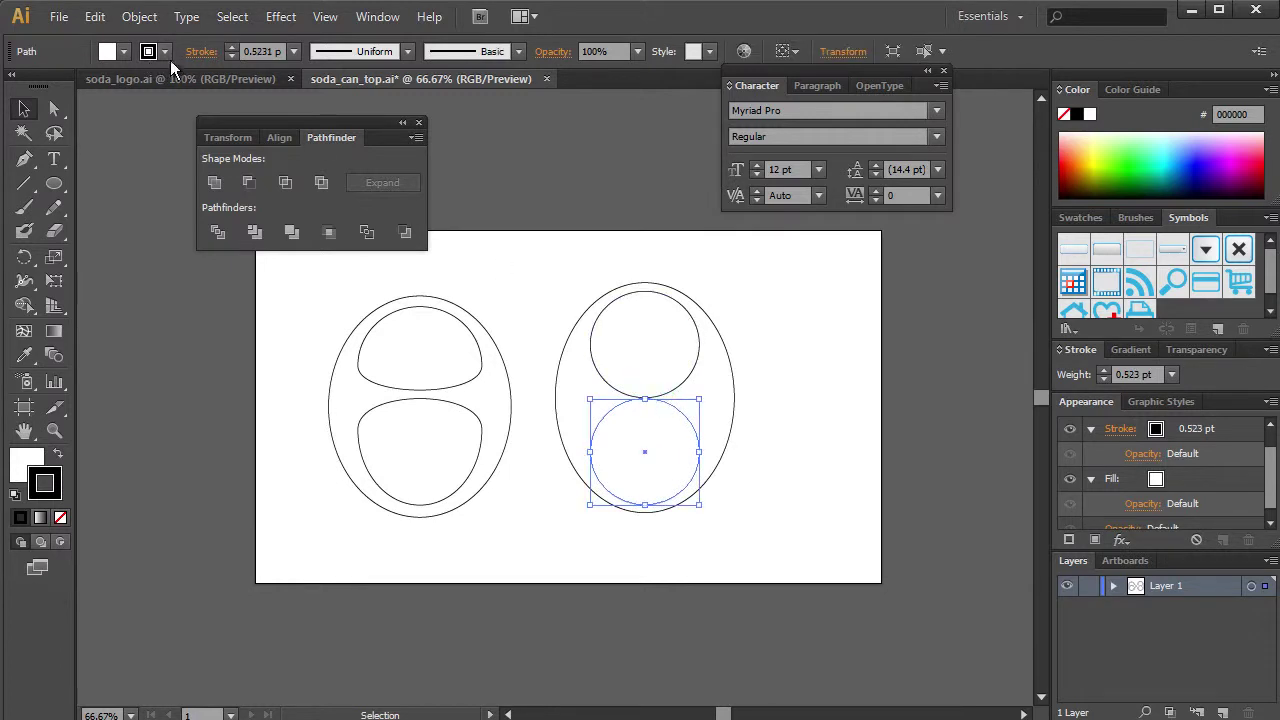
left_click(262, 51)
key("ctrl+a")
type("1")
key("Return")
left_click(803, 418)
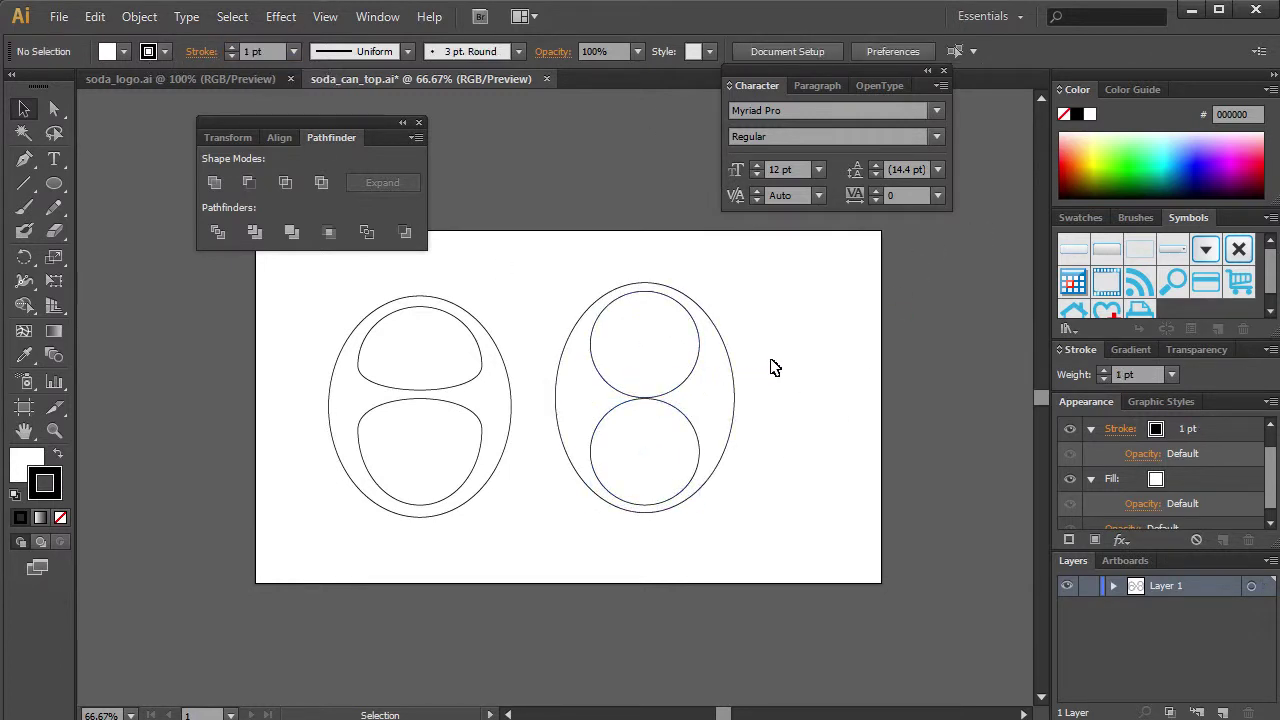
- Flatten the lower circle into a wide ellipse, leaving a gap below the upper circle
key("ctrl+plus")
key("ctrl+plus")
left_click_drag(534, 389, 465, 401)
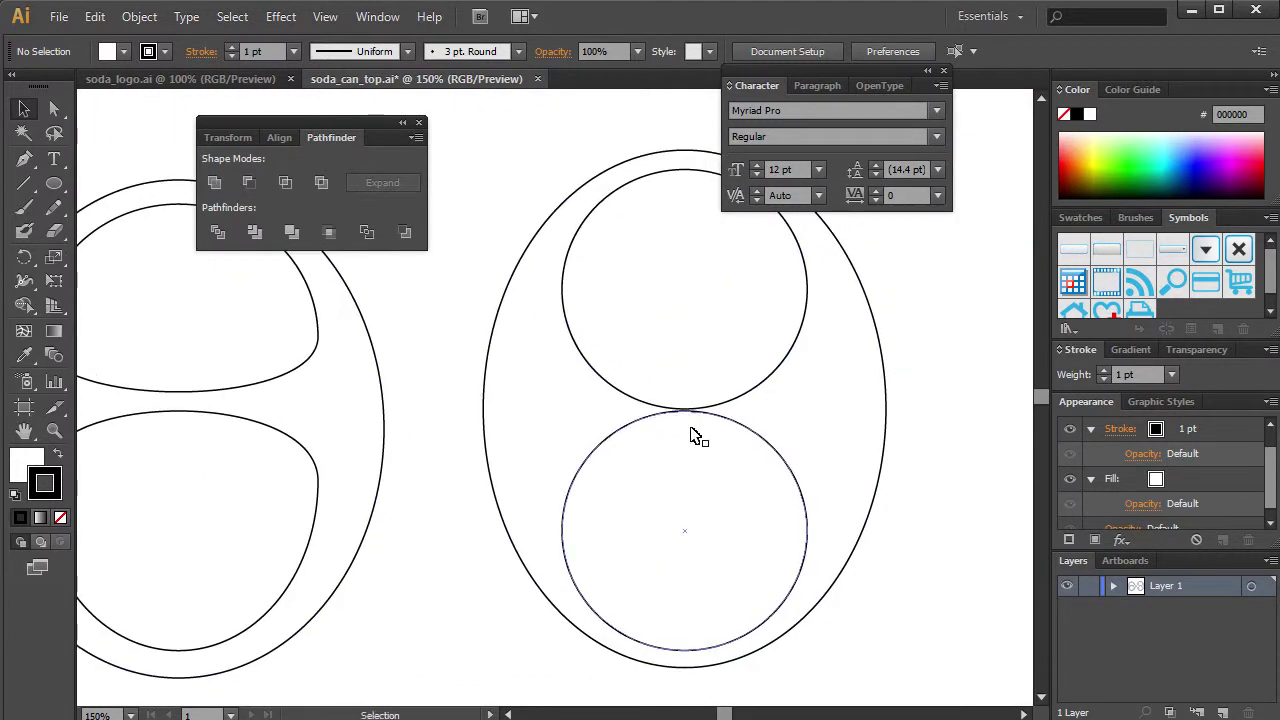
left_click(691, 419)
mouse_move(688, 414)
left_mouse_down()
mouse_move(686, 508)
mouse_move(724, 443)
left_mouse_up()
left_click(1014, 437)
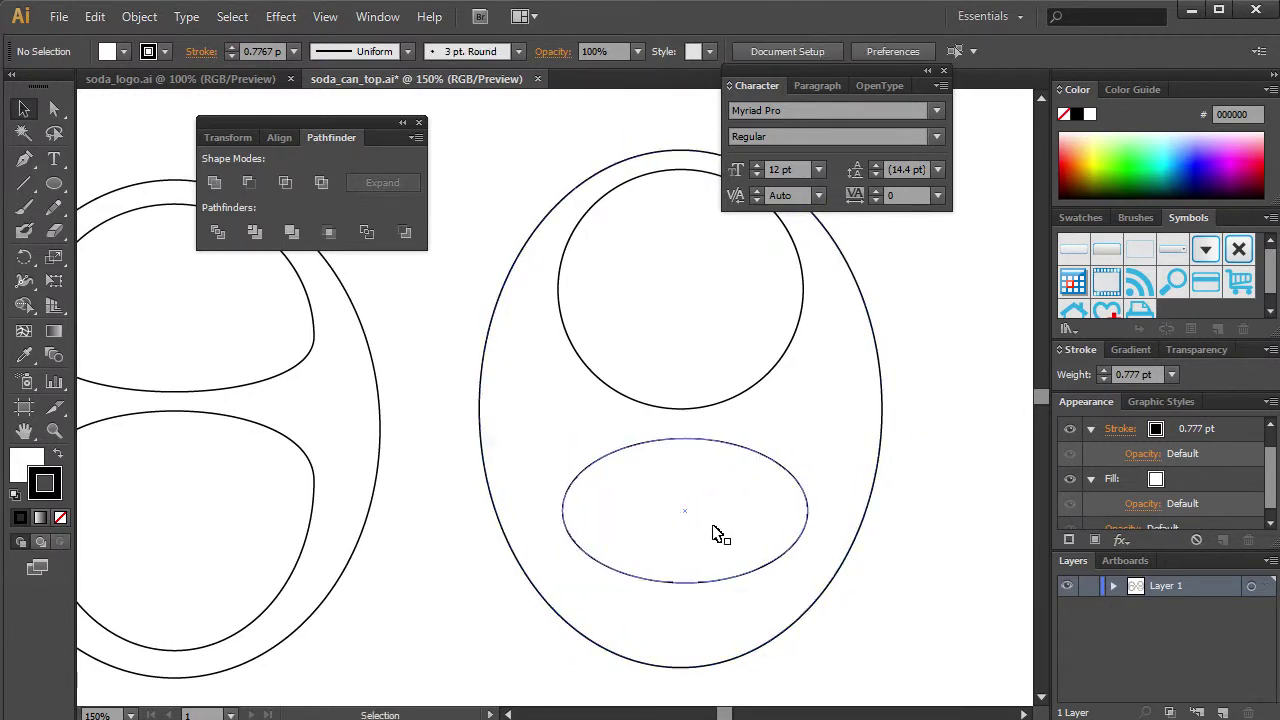
- Add two anchor points on the upper edge of the lower ellipse, one on each side of its centre
left_click(701, 590)
key("p")
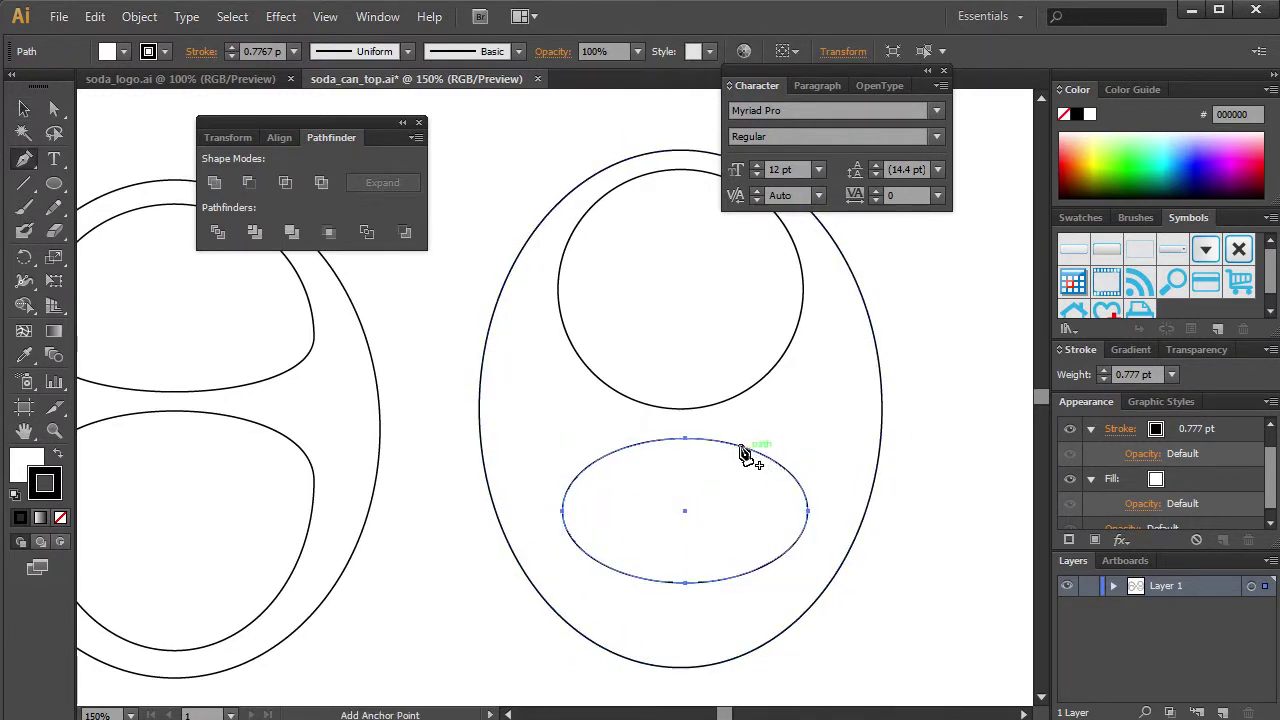
left_click(734, 445)
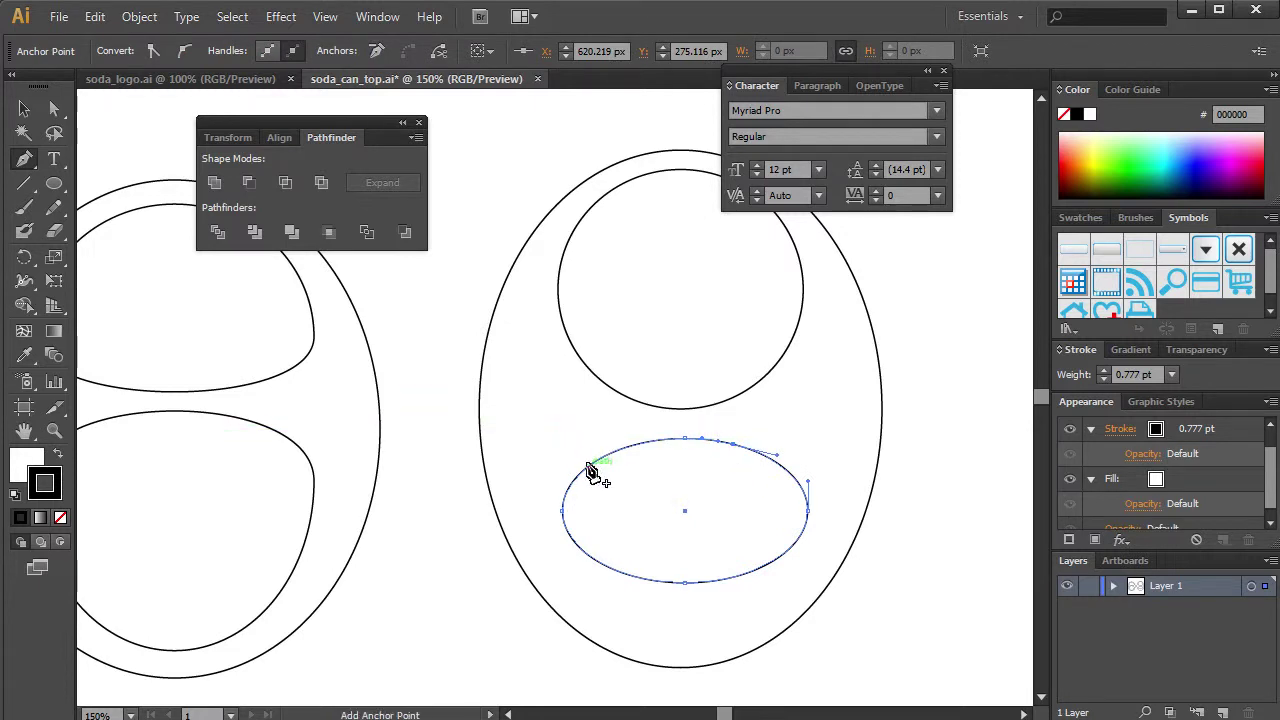
left_click(589, 466)
key("a")
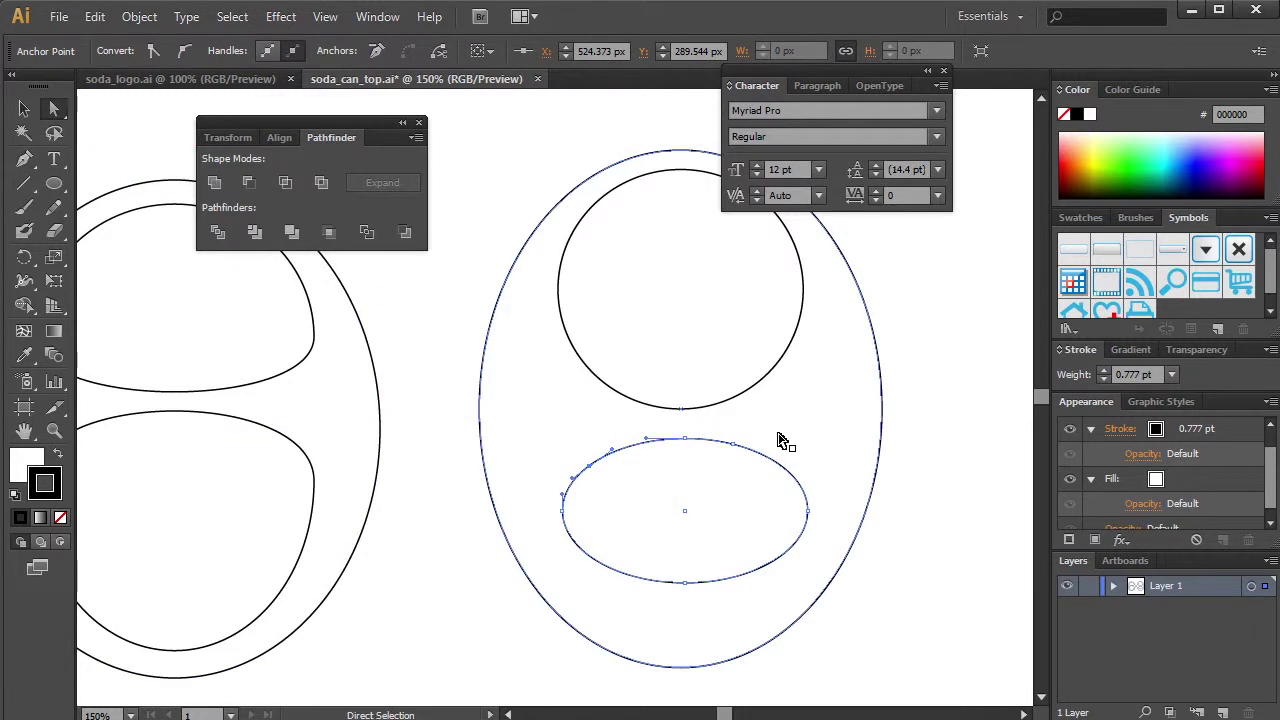
- Pull the lower ellipse's two added anchors up and outward and its bottom anchor down to form a rounded opening
left_click_drag(779, 434, 750, 480)
key("ctrl+z")
left_click(900, 423)
left_click(775, 464)
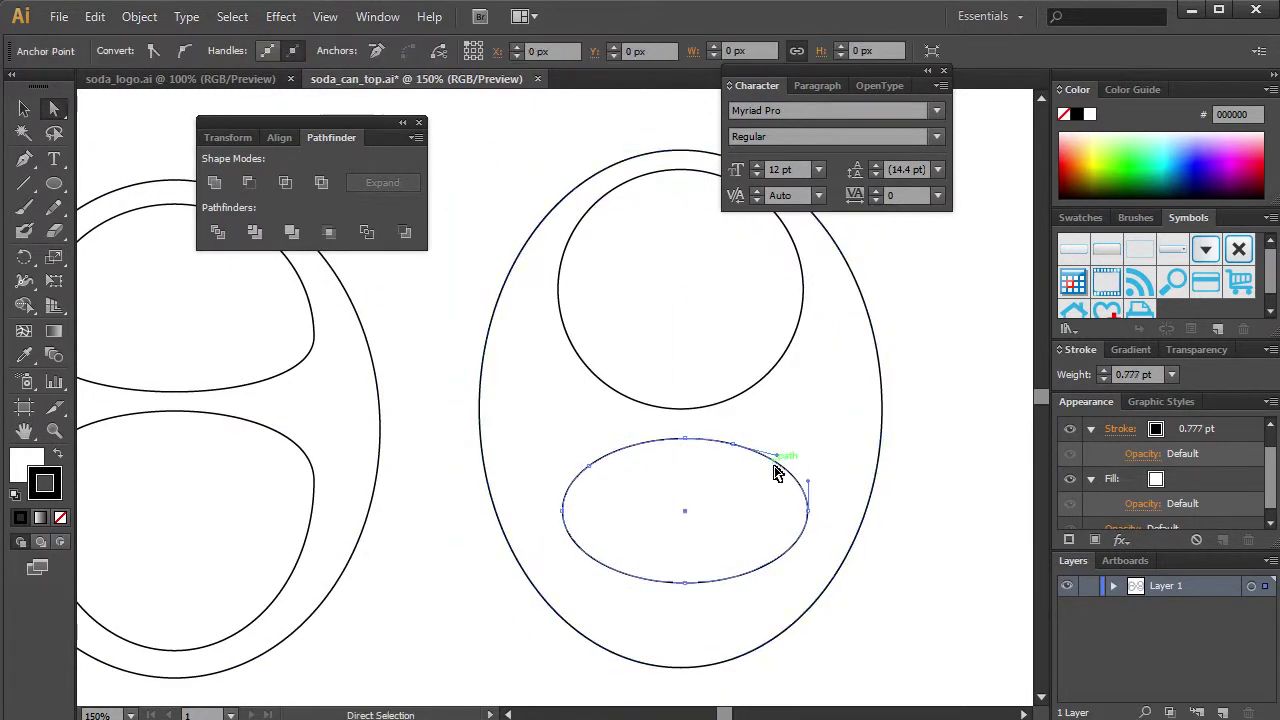
left_click_drag(737, 450, 805, 440)
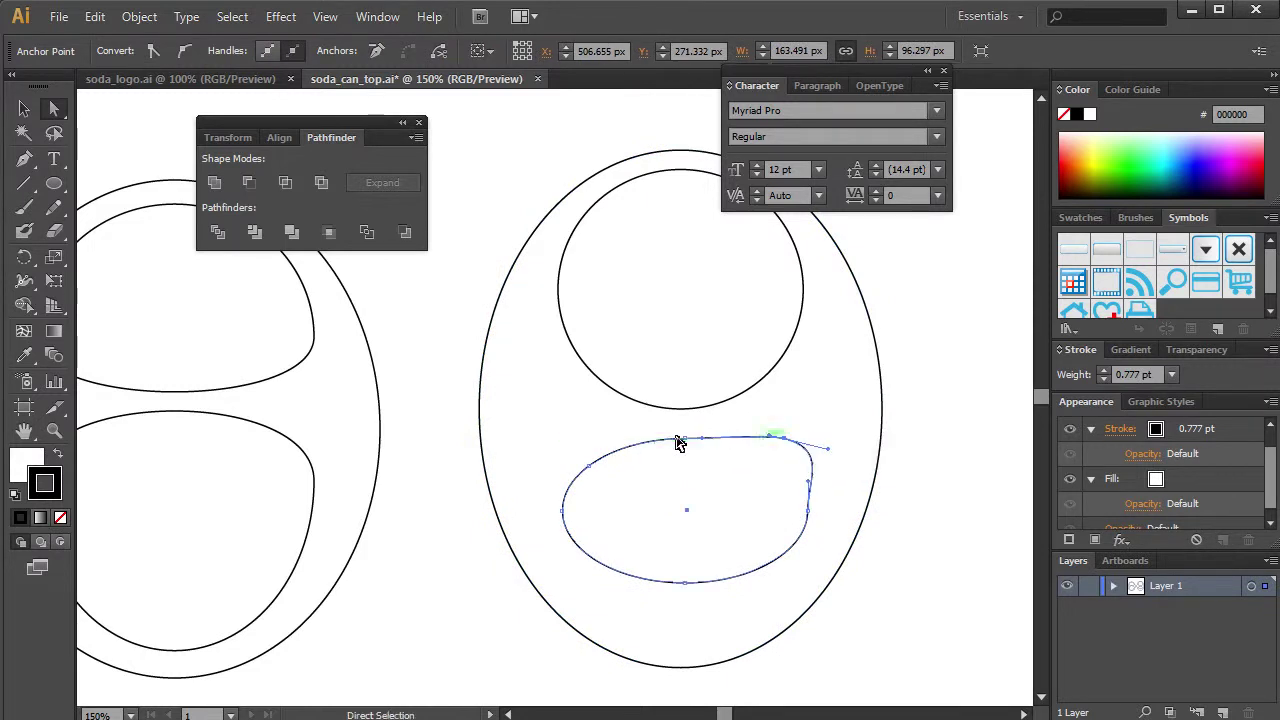
left_click(677, 443)
left_click_drag(590, 472, 541, 451)
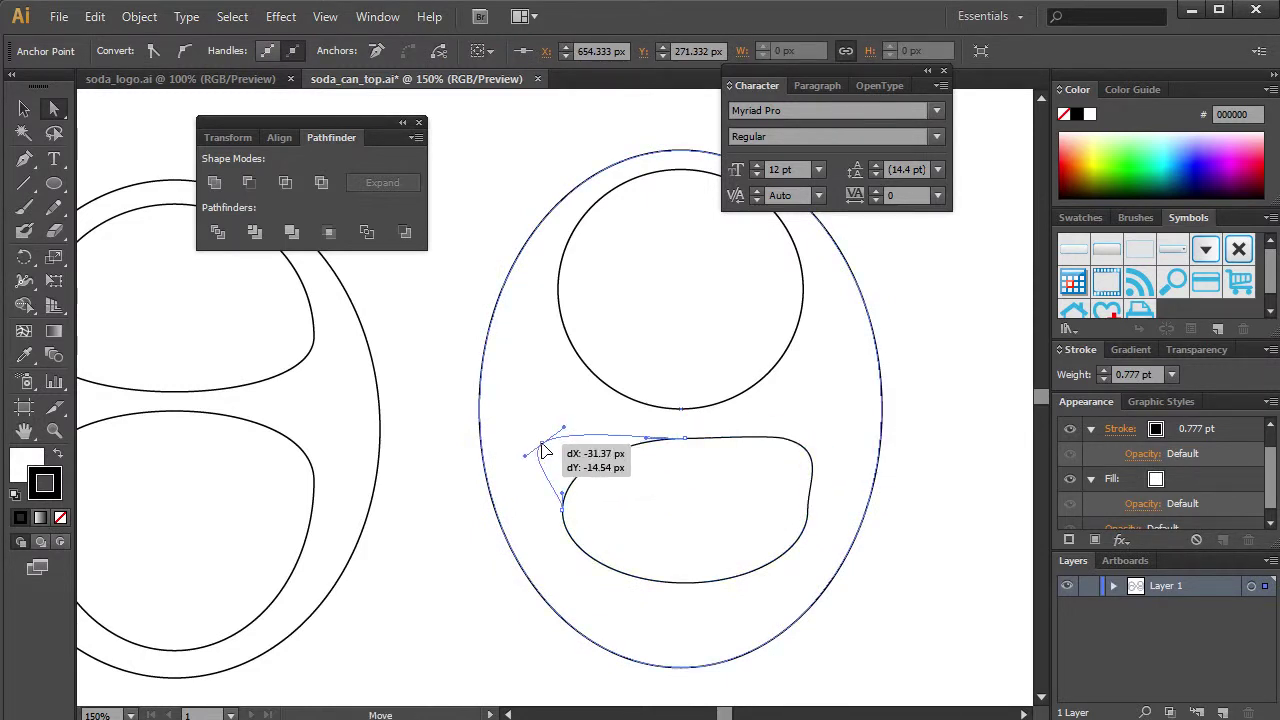
left_click_drag(684, 589, 680, 637)
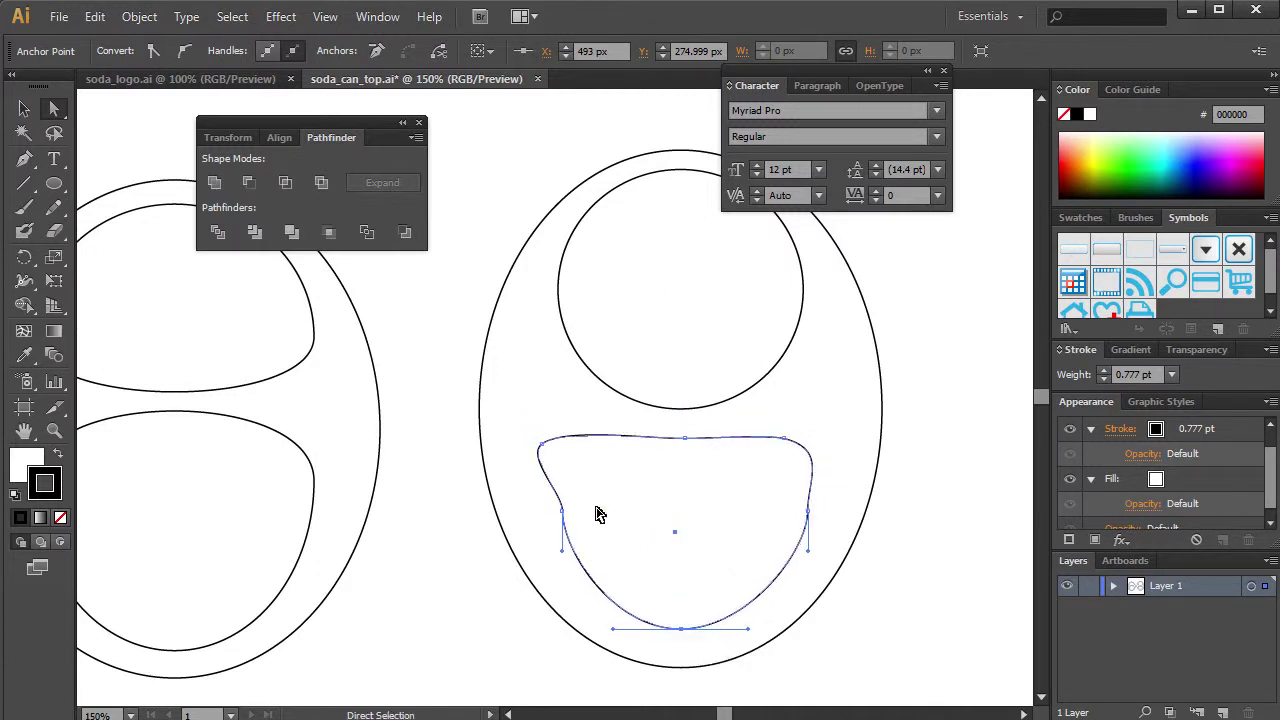
- Adjust the direction handles of the lower opening's side anchors, undoing any accidental shift of the outer oval
left_click(569, 554)
left_click(574, 554)
left_click_drag(562, 552, 588, 553)
left_click(812, 511)
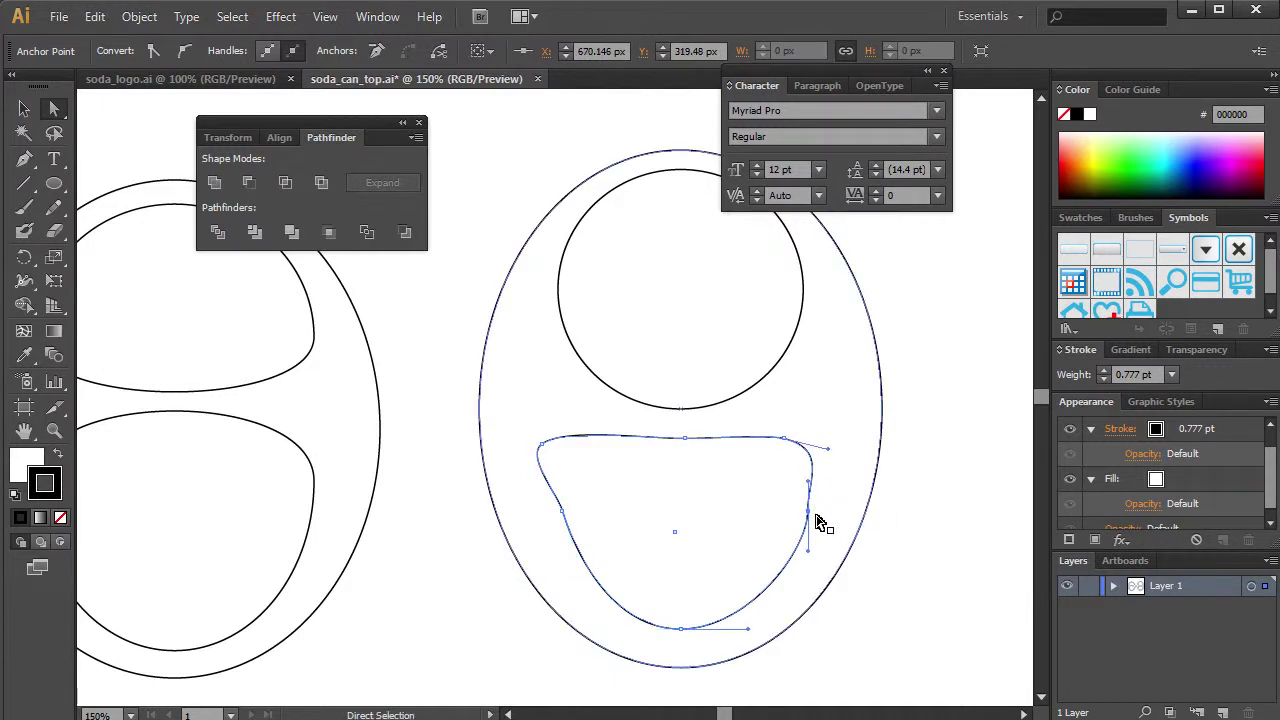
left_click_drag(808, 557, 794, 553)
left_click(562, 511)
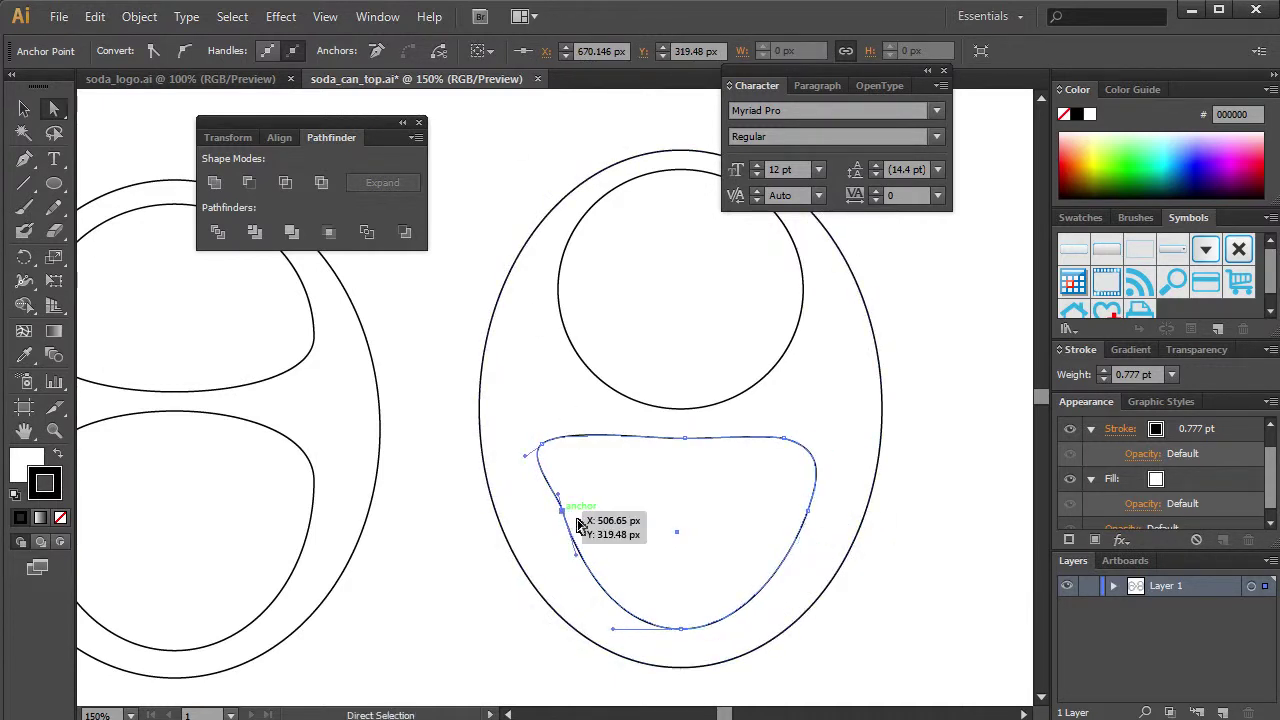
left_click_drag(575, 555, 583, 555)
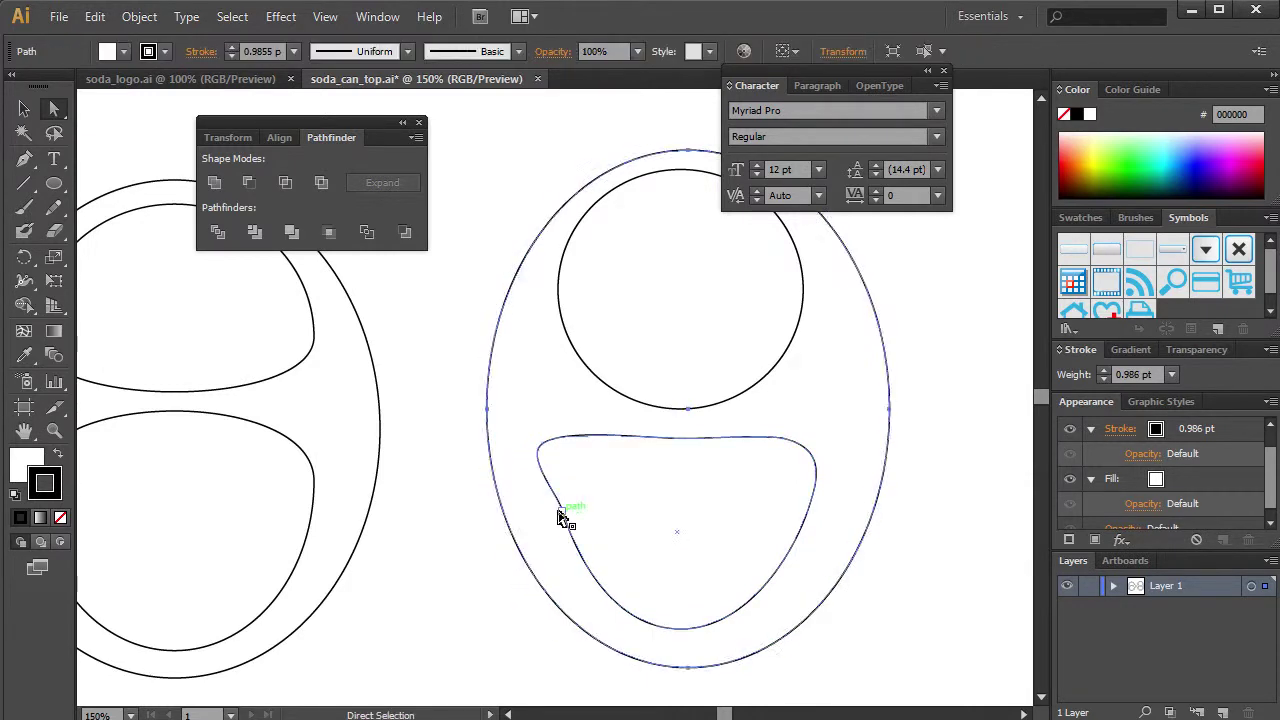
left_click(561, 511)
key("ctrl+z")
- Move the outer oval and the upper circle onto a new layer
left_click(947, 425)
left_click_drag(905, 355, 801, 285)
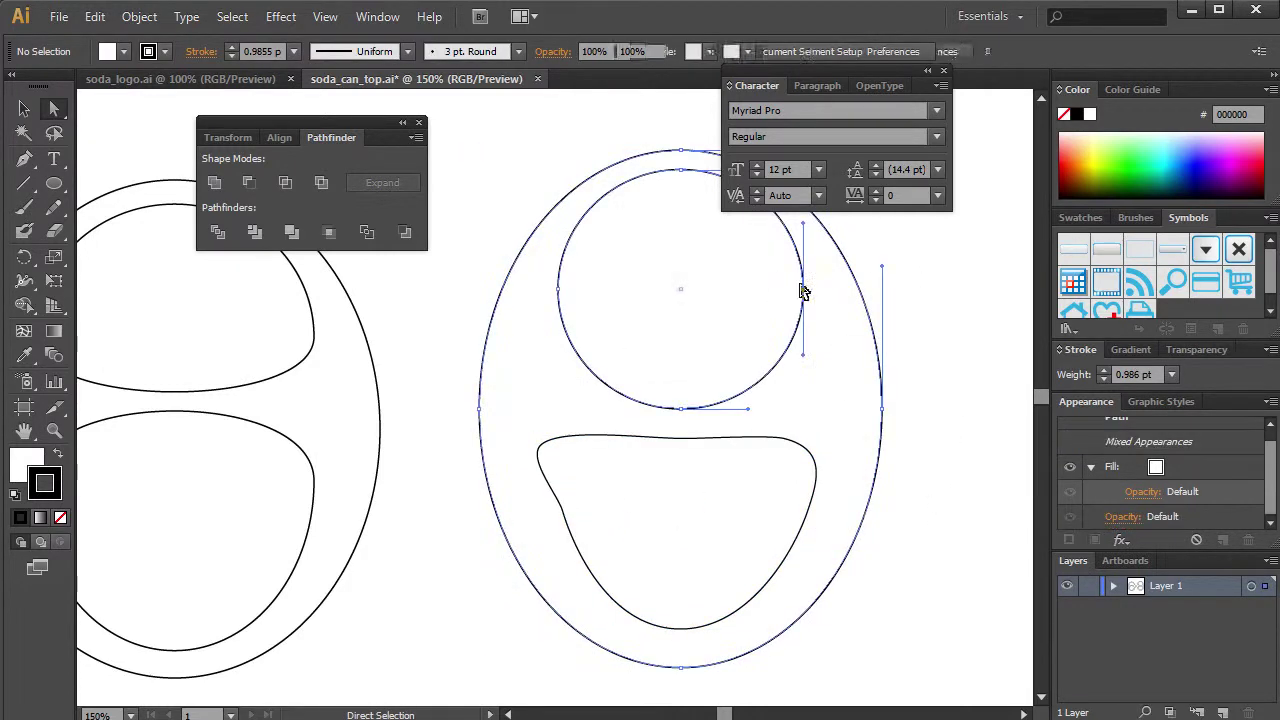
left_click(28, 108)
left_click_drag(514, 143, 952, 306)
left_click(1230, 711)
right_click(787, 349)
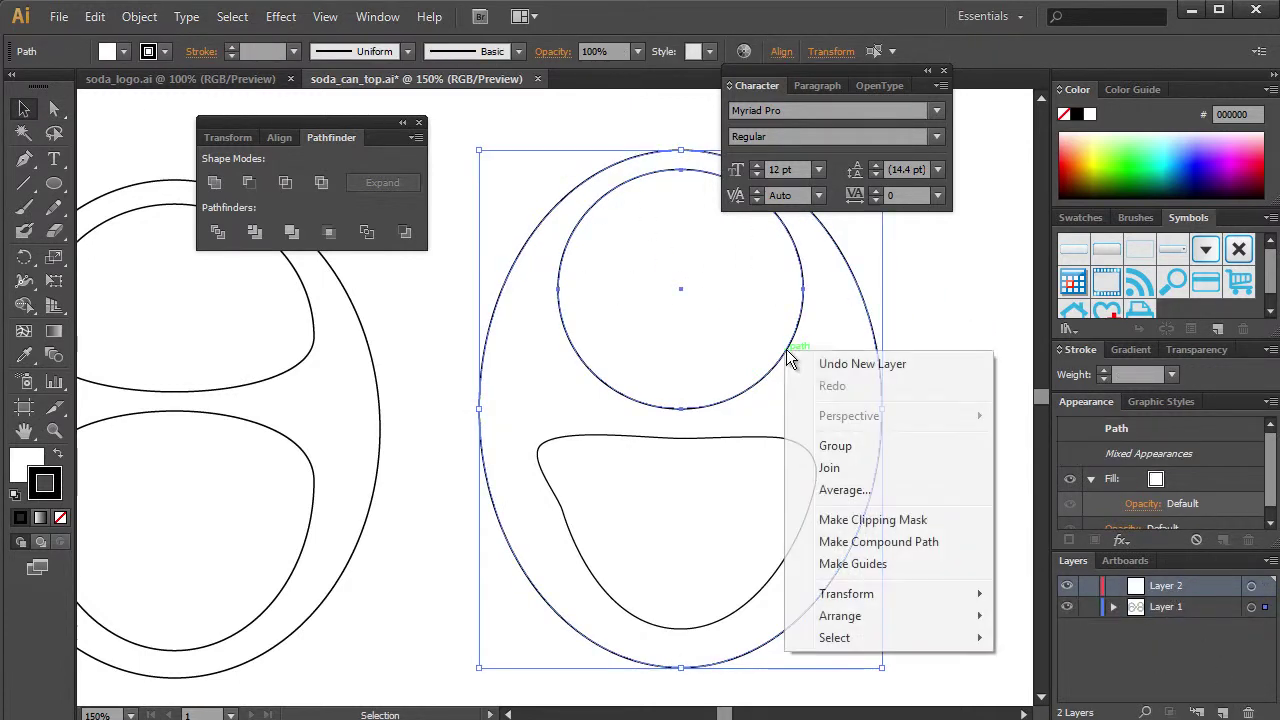
mouse_move(906, 618)
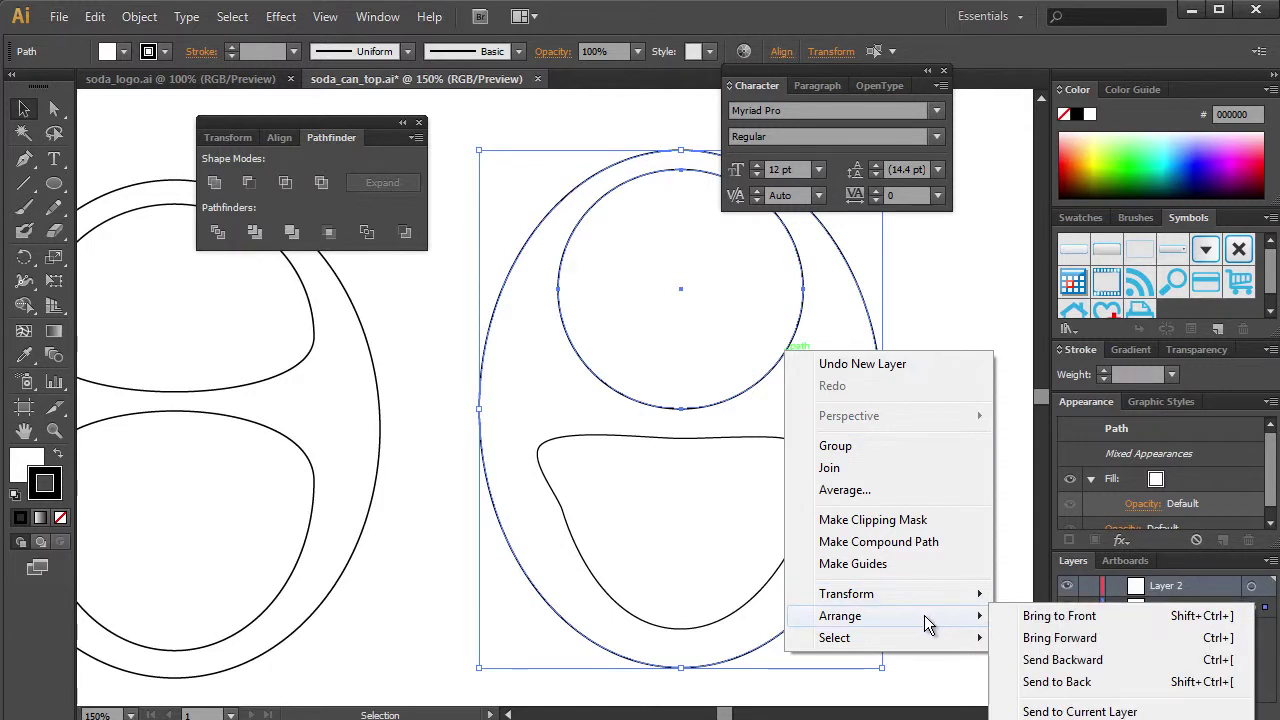
left_click(1106, 700)
- Lock Layer 2 and move Layer 1 above it in the stacking order
left_click(1087, 586)
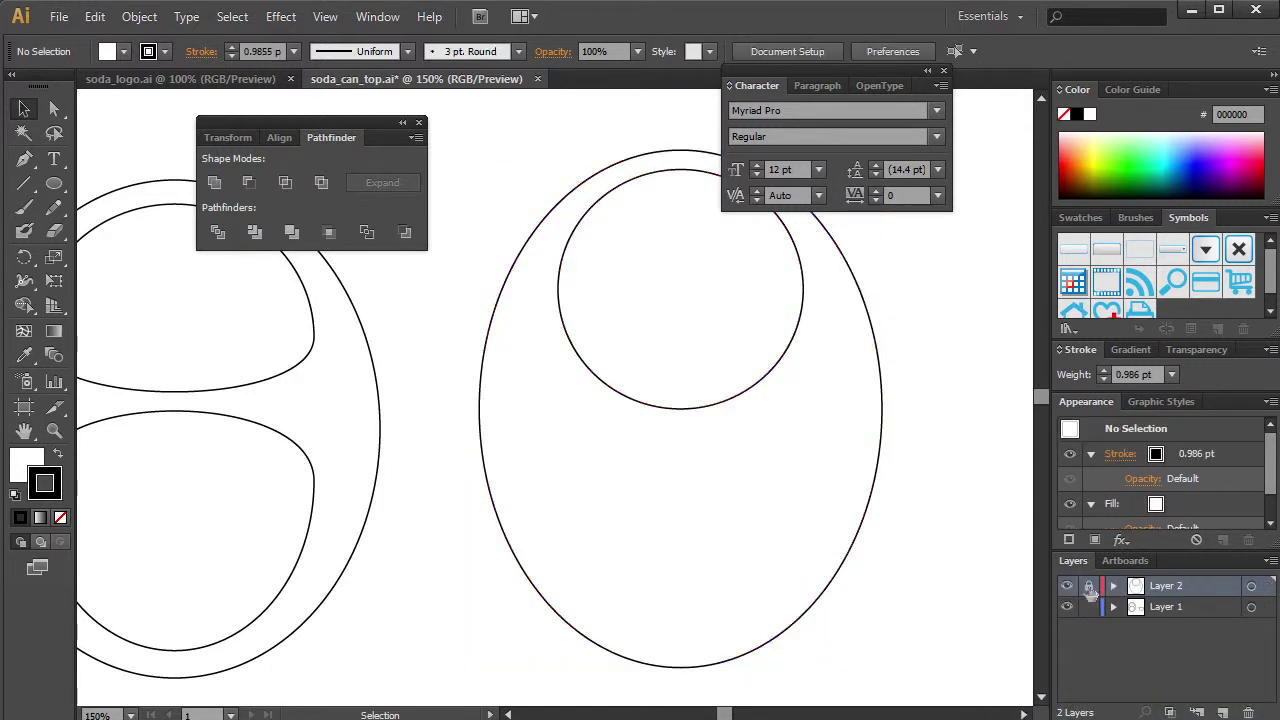
left_click(748, 440)
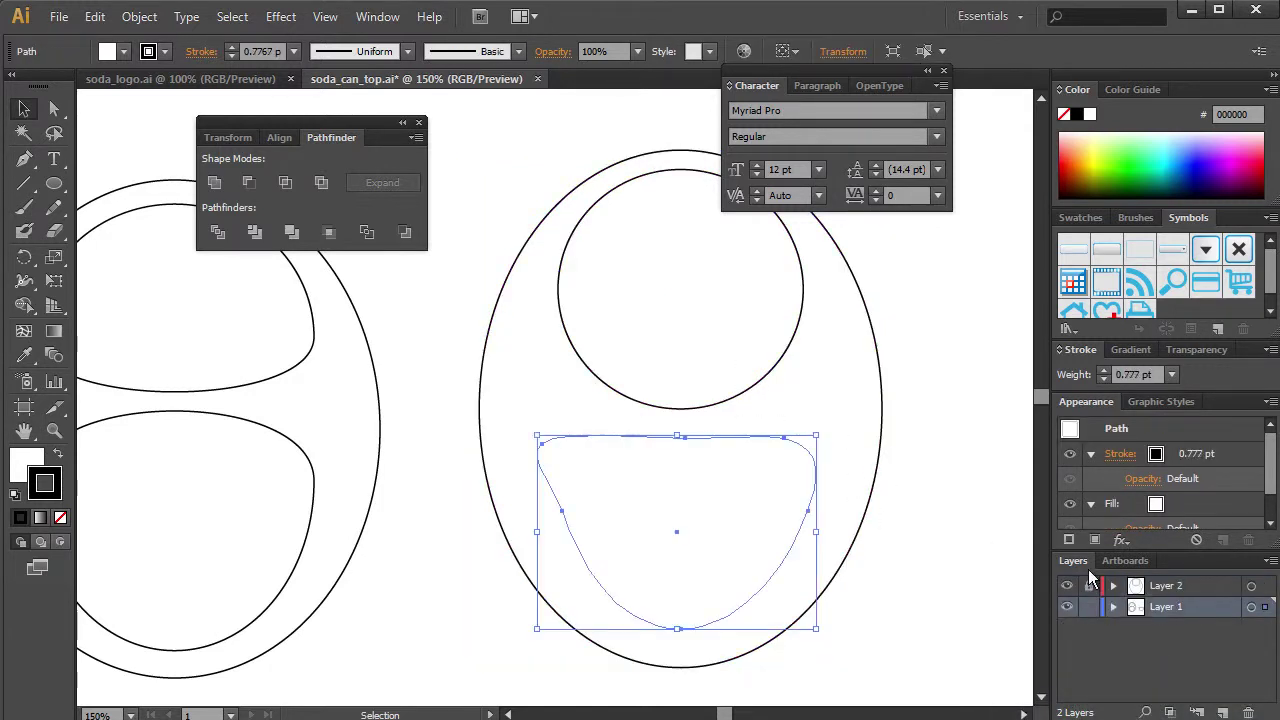
left_click(853, 553)
left_click(773, 476)
left_click_drag(1145, 607, 1085, 565)
left_click(704, 396)
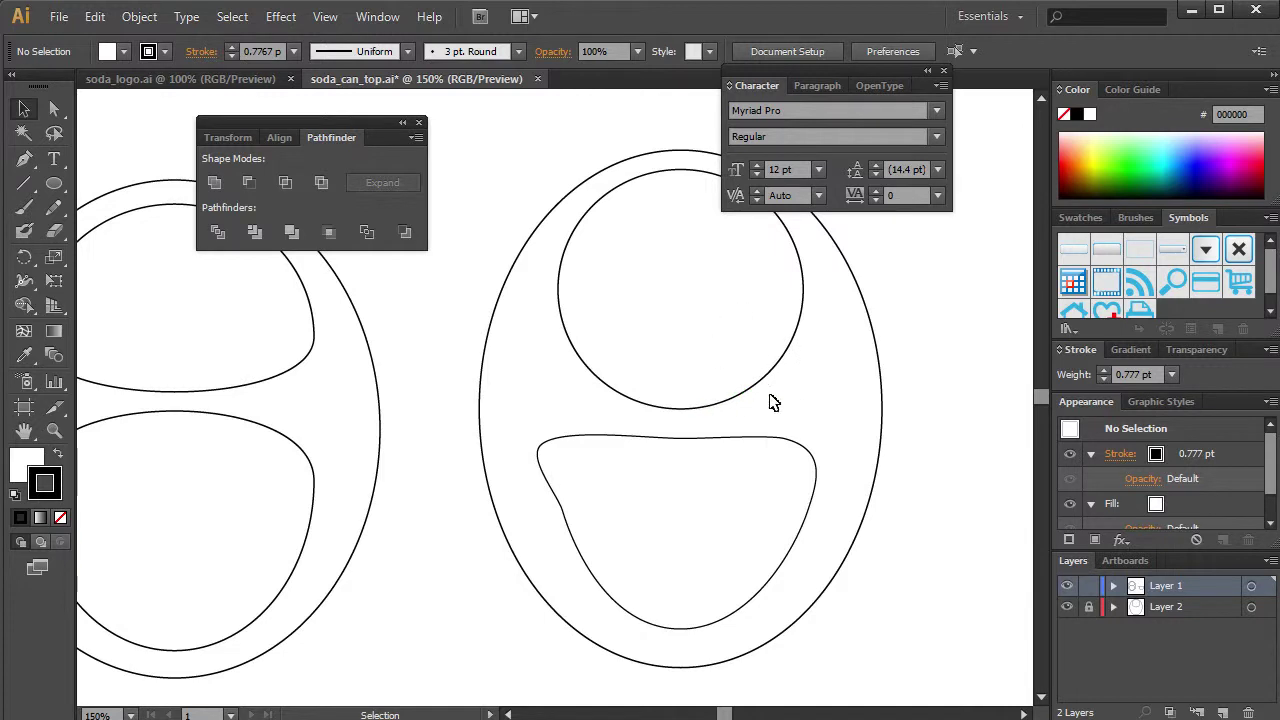
- Try to smooth the kink in the lower opening's left side by adjusting the side anchor's direction handles
left_click(571, 451)
left_click(54, 110)
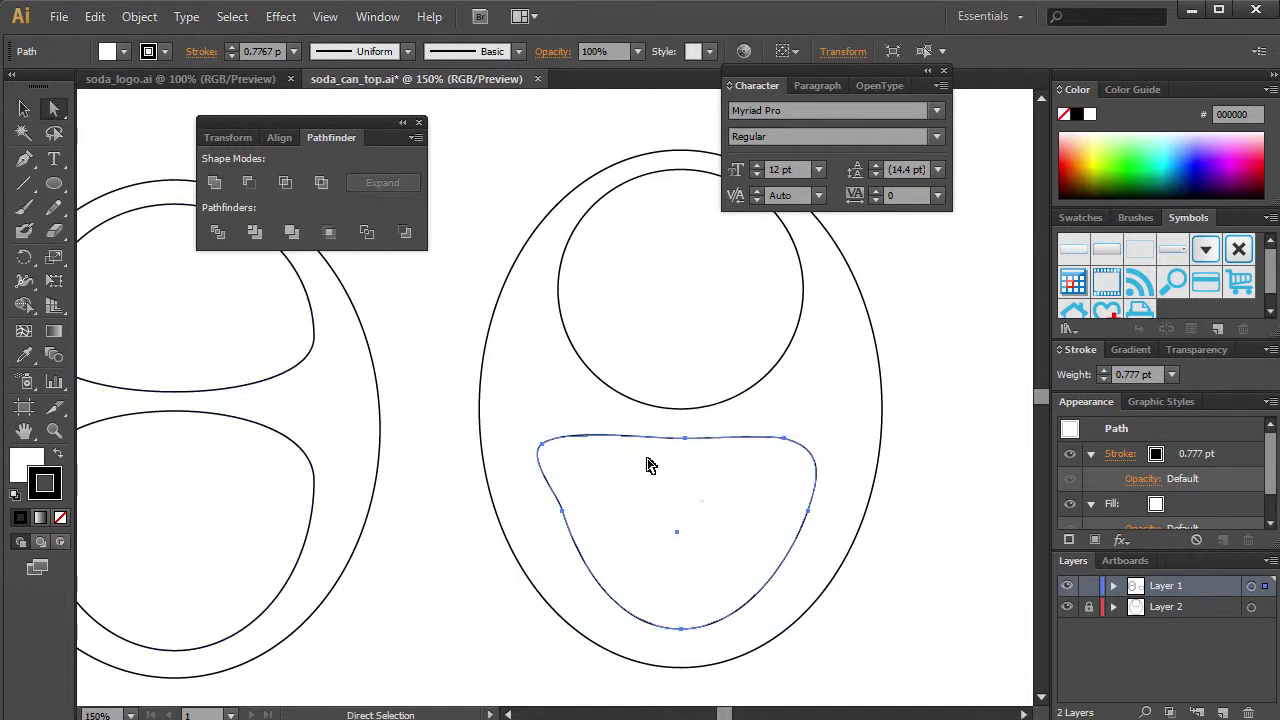
left_click(573, 530)
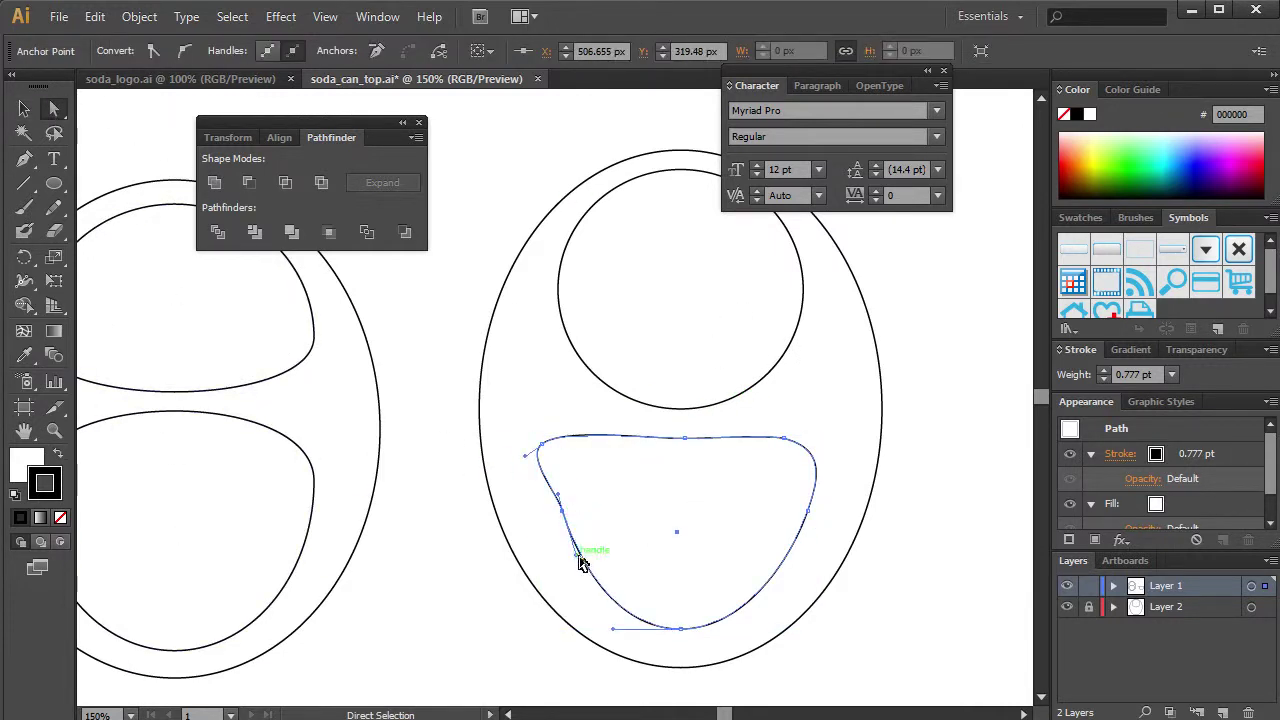
left_click(583, 560)
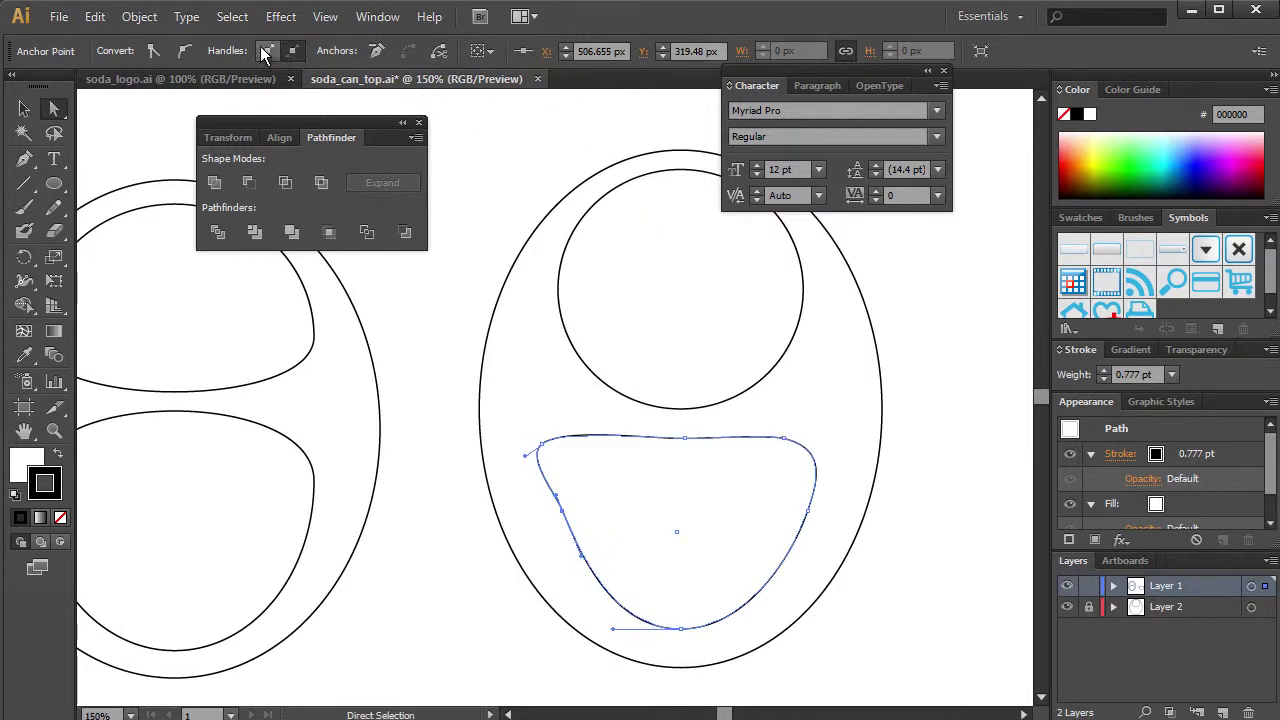
left_click_drag(621, 523, 575, 572)
key("ctrl+z")
left_click(857, 430)
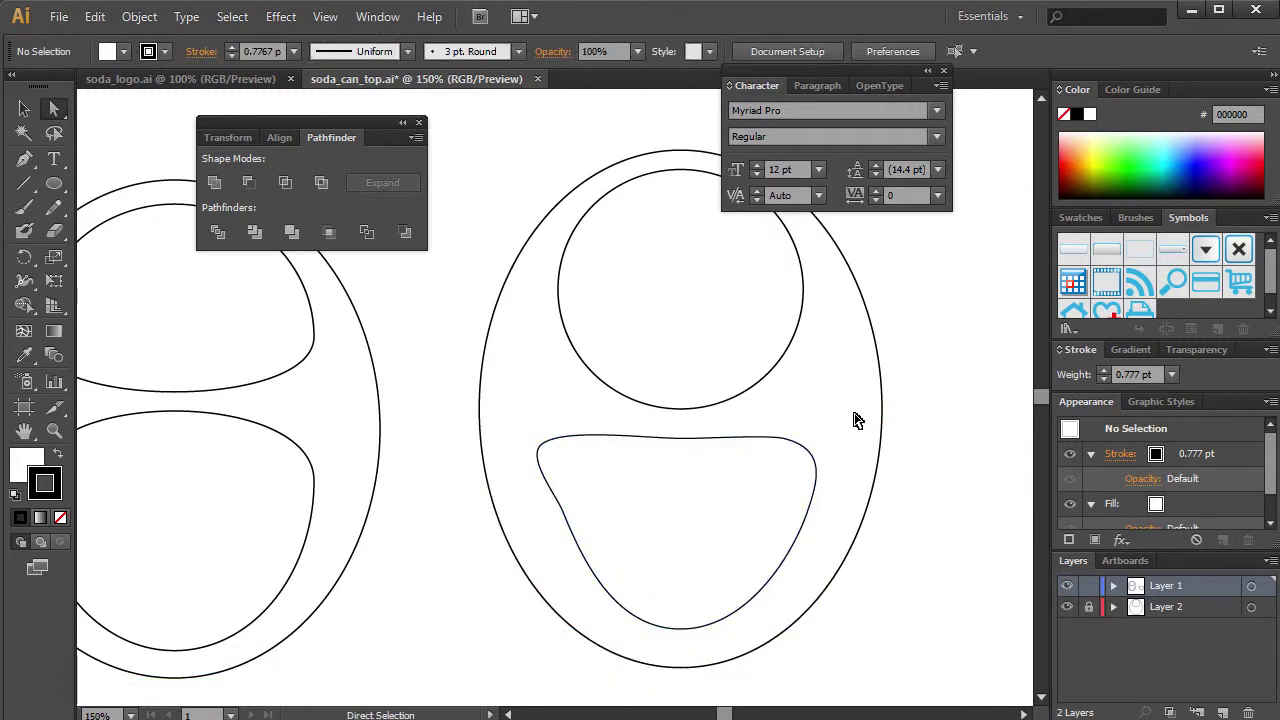
- Add anchor points above and below the kinked anchor on the lower opening's left side and delete the kinked anchor
left_click(562, 514)
left_click(562, 514)
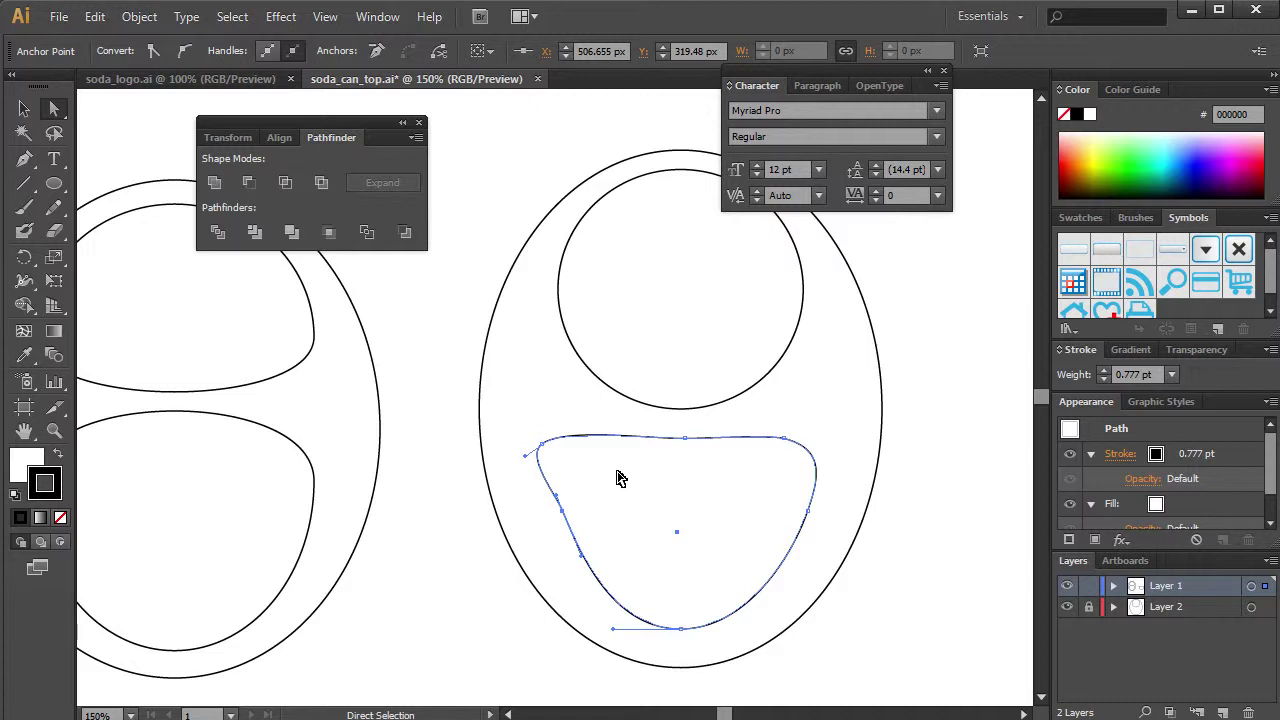
key("p")
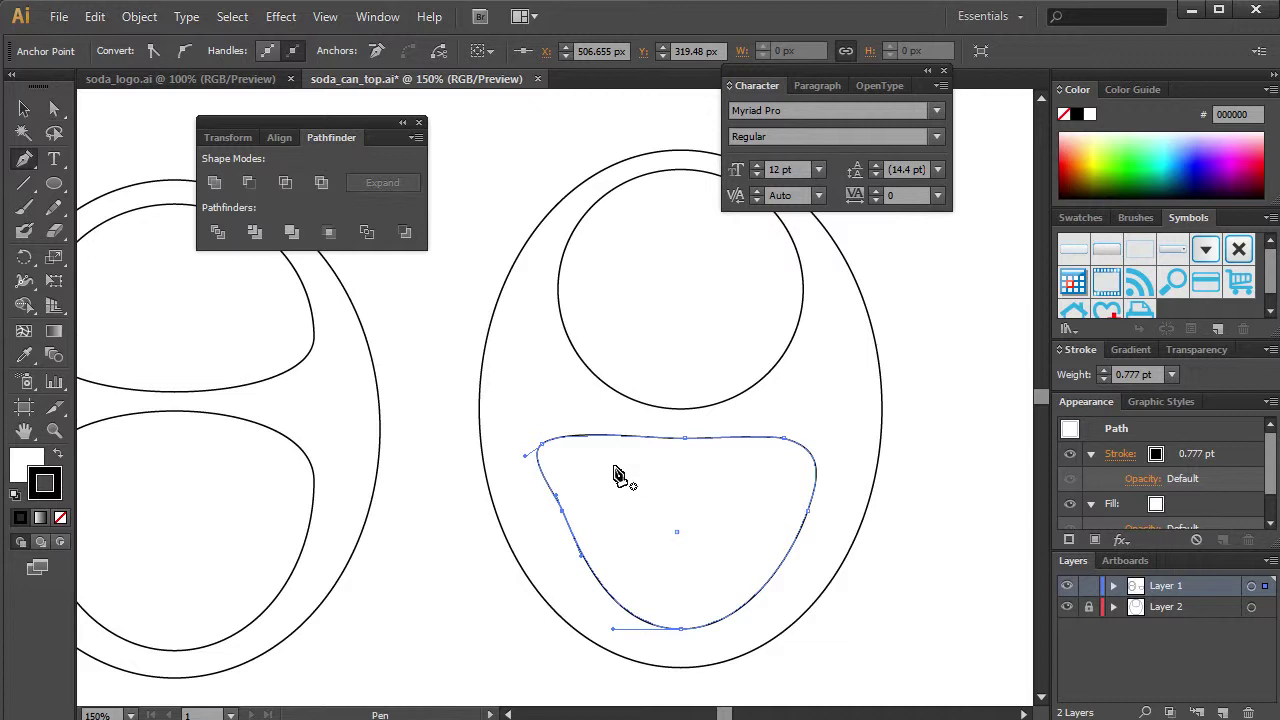
left_click(591, 568)
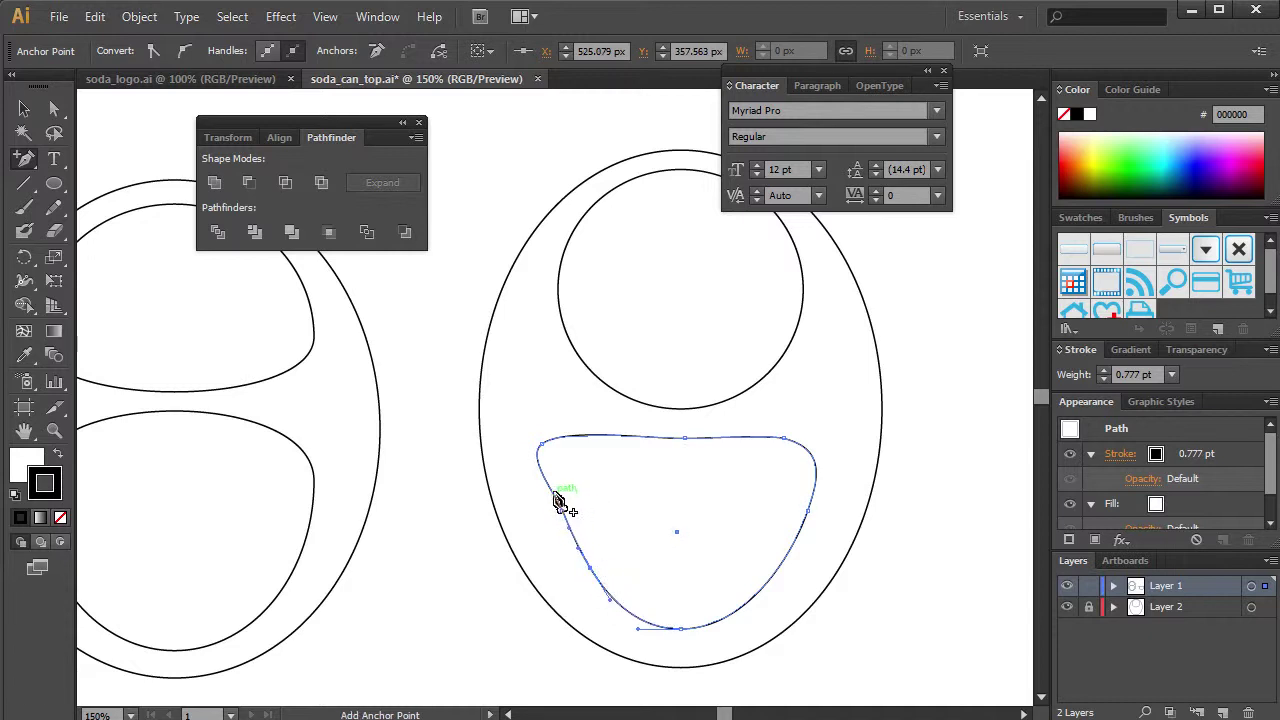
left_click(551, 490)
left_click(55, 112)
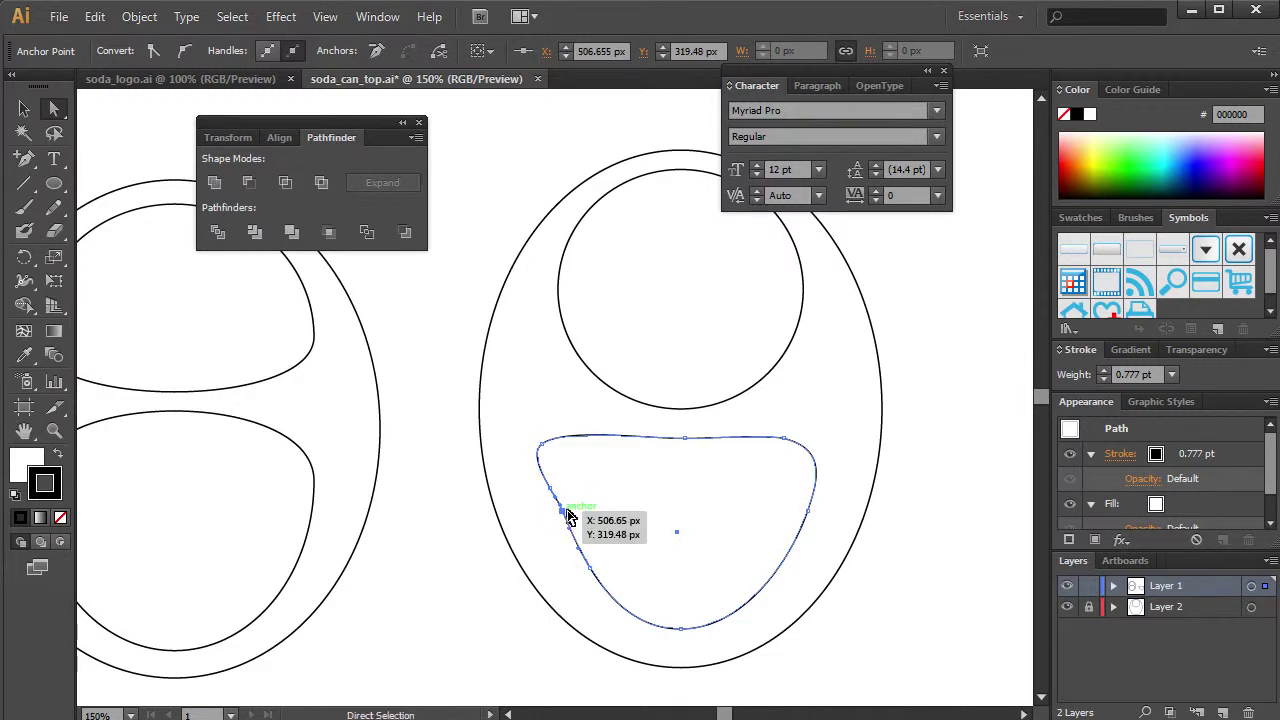
key("o")
key("minus")
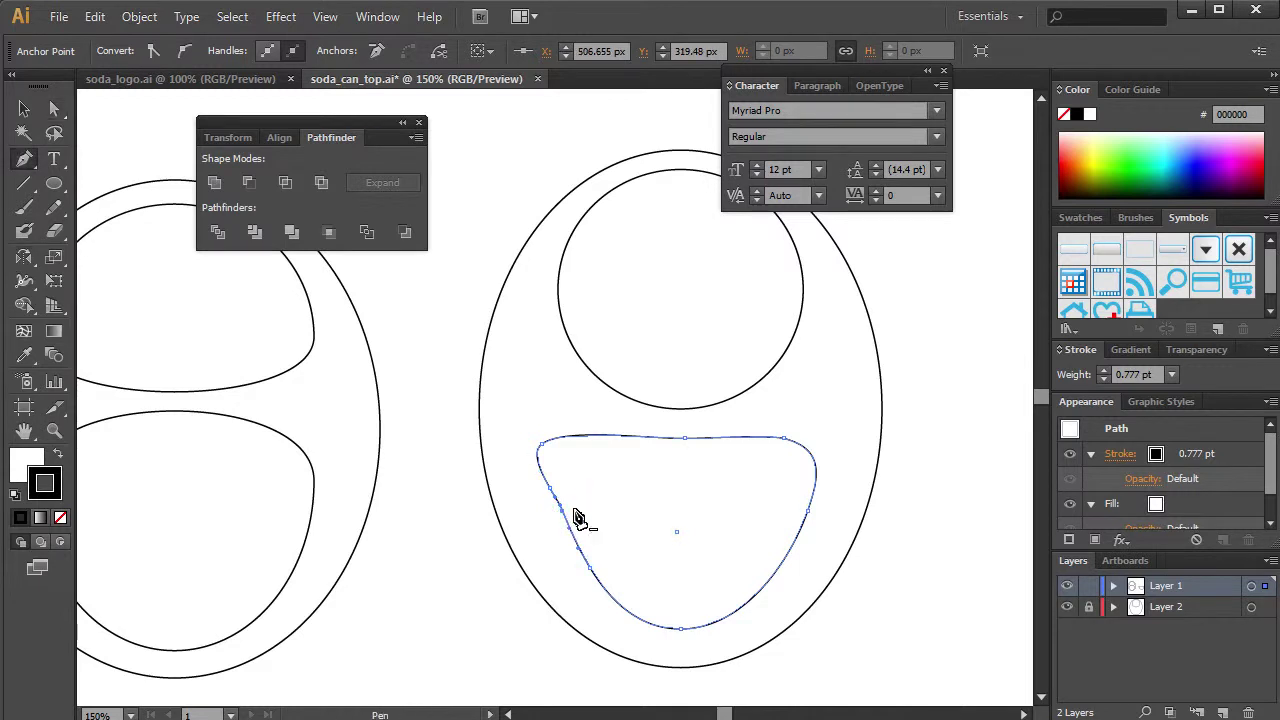
left_click(565, 518)
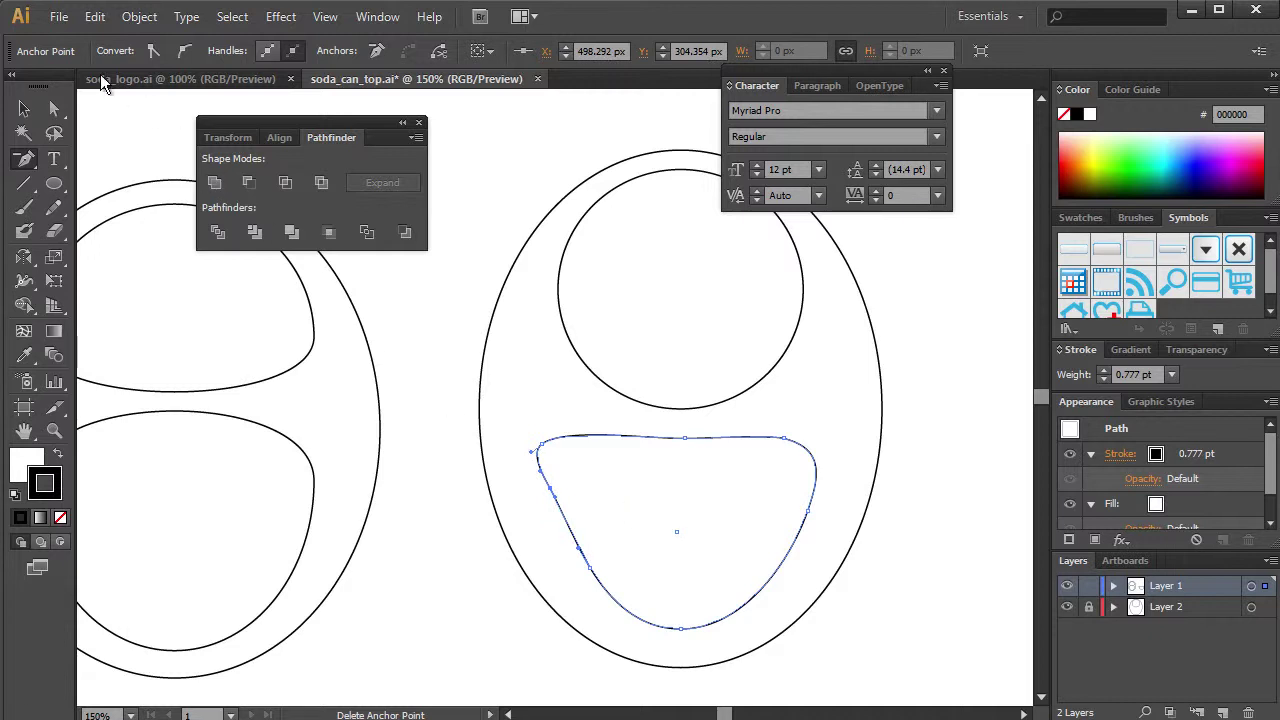
left_click(56, 110)
left_click(445, 337)
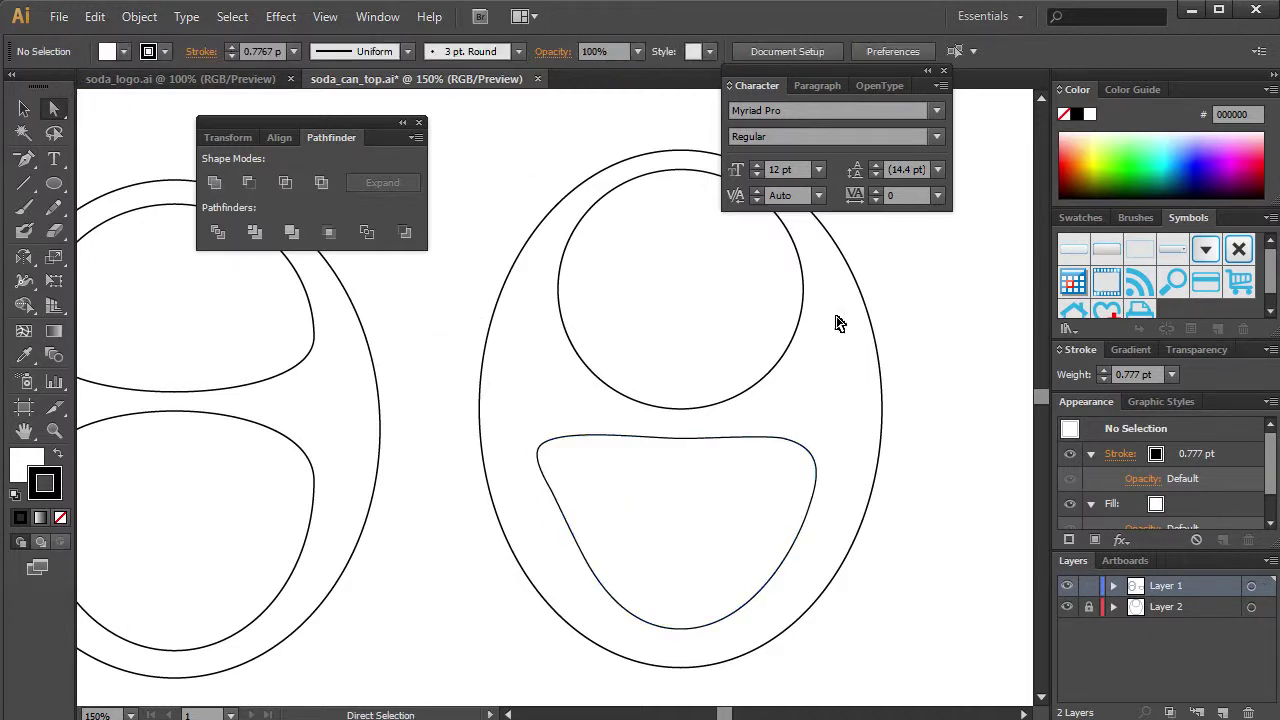
- Delete the anchors forming the left half of the lower opening, keeping the right half as an open path
left_click_drag(935, 353, 903, 363)
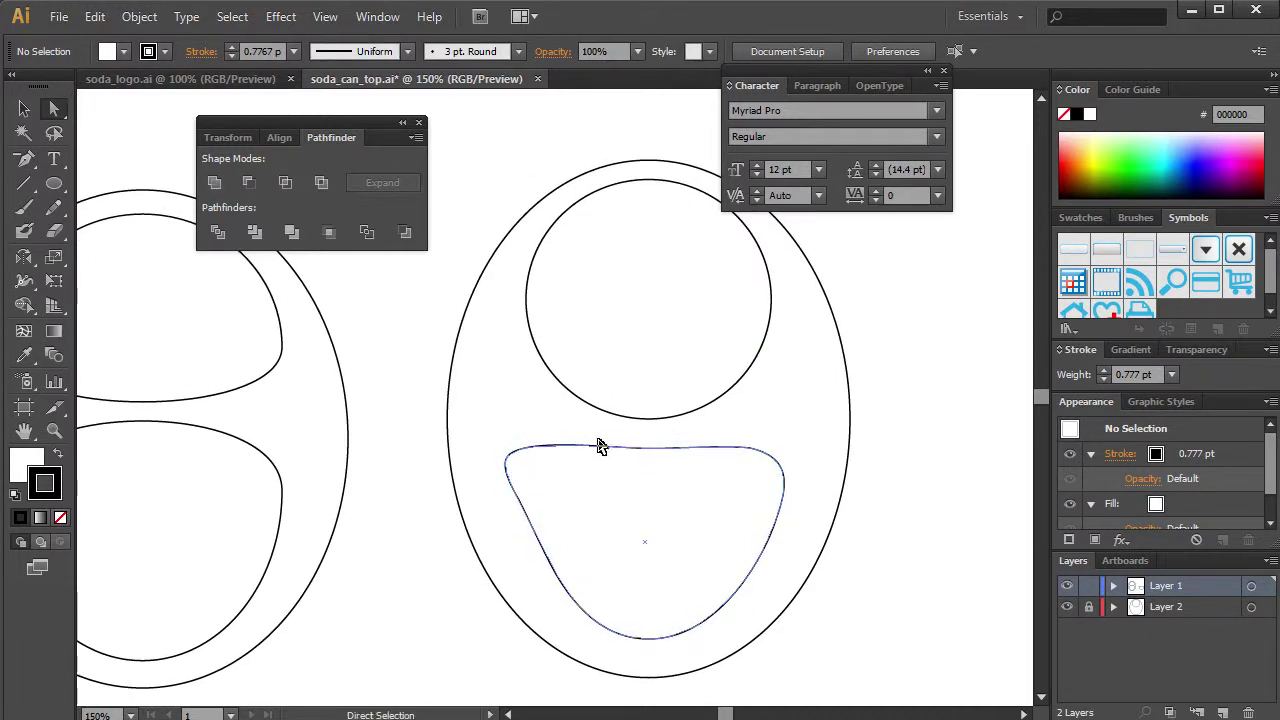
left_click_drag(831, 510, 797, 486)
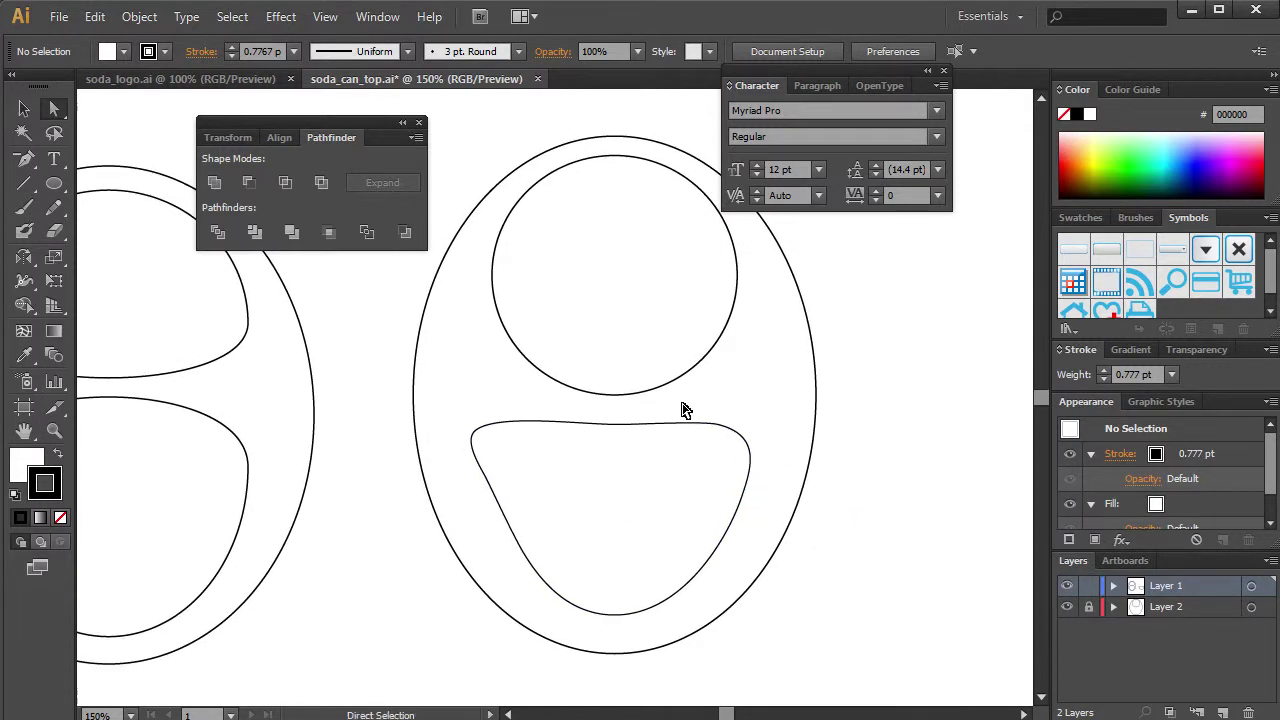
left_click(704, 437)
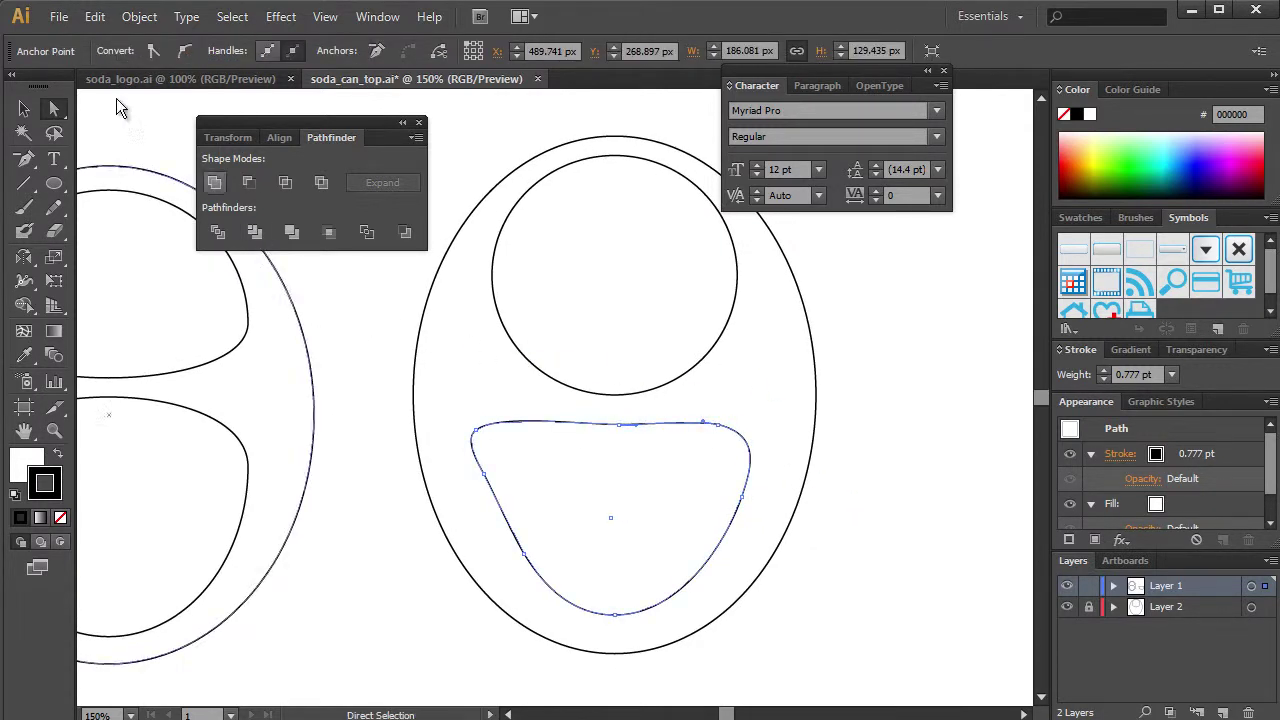
left_click_drag(450, 392, 566, 614)
key("Delete")
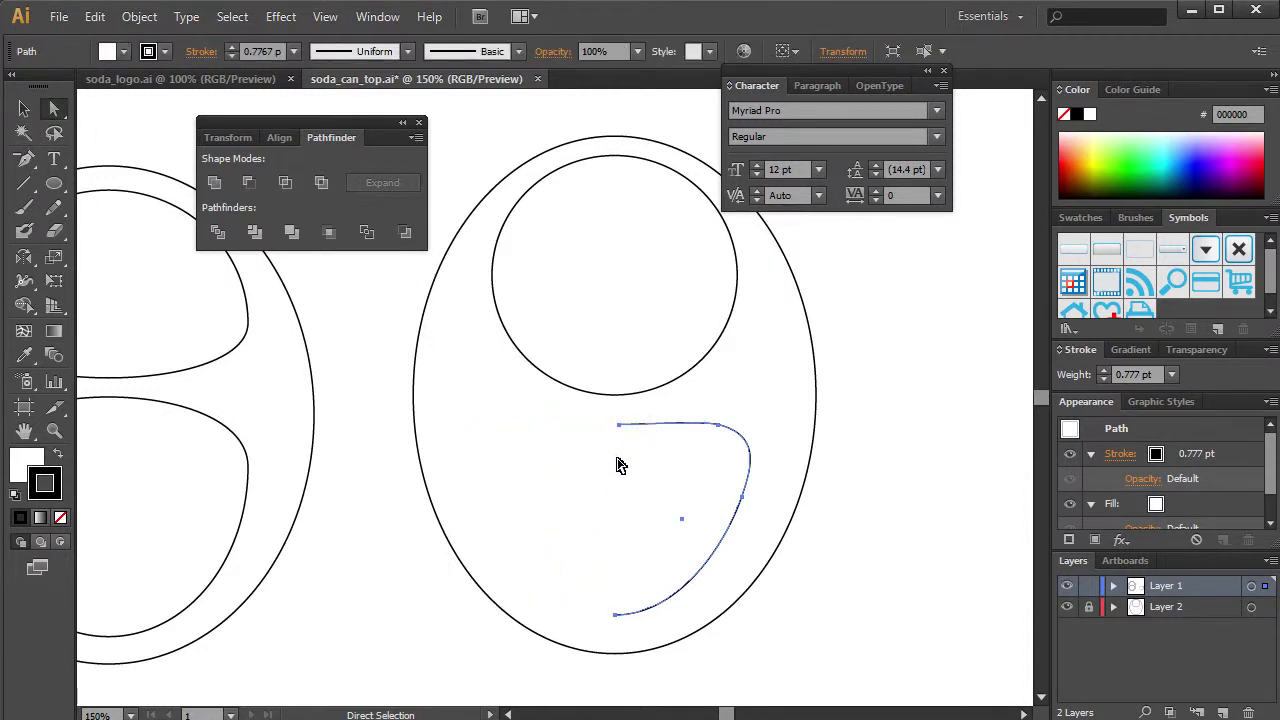
- Create a reflected copy of the remaining right half across the vertical axis
left_click(24, 108)
key("a")
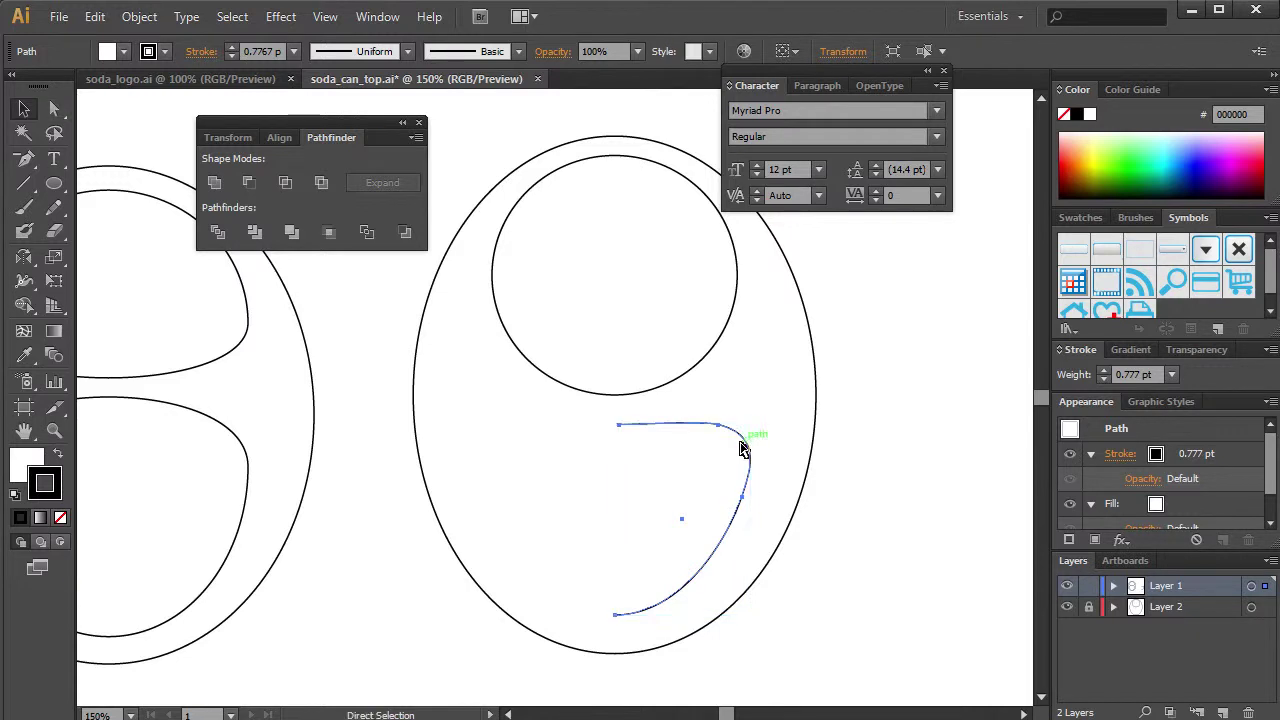
key("v")
right_click(755, 446)
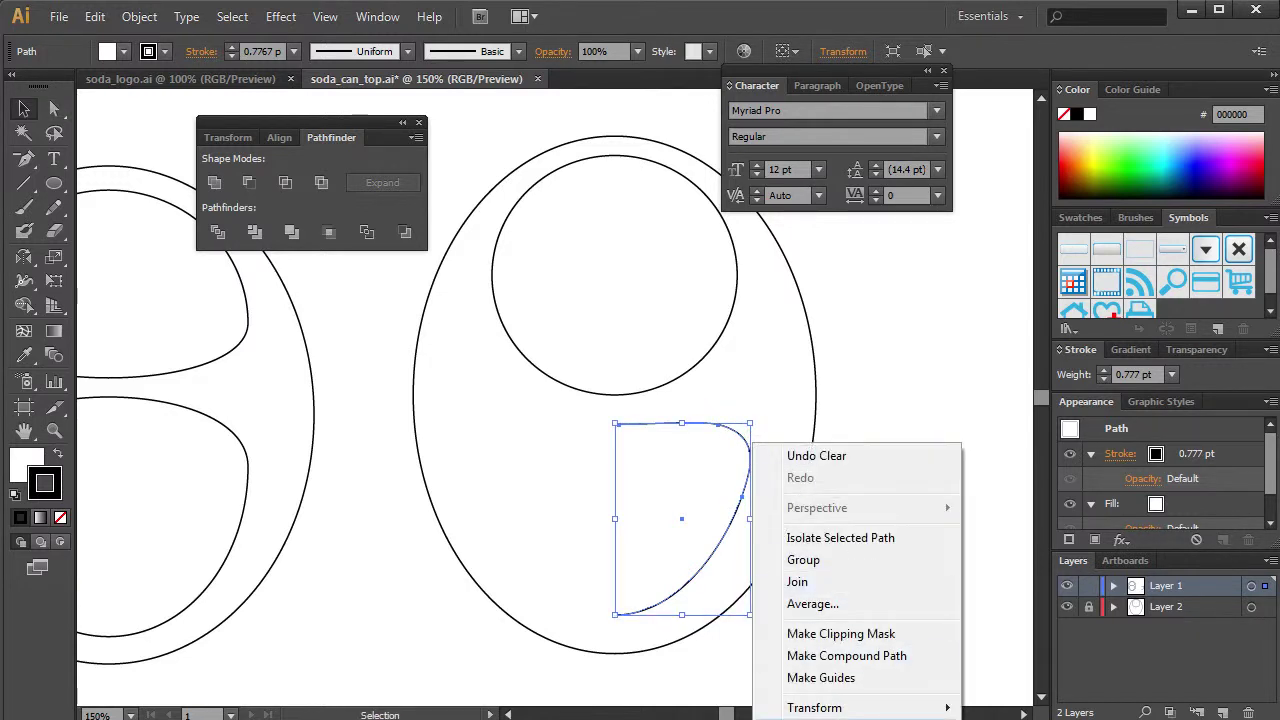
mouse_move(857, 708)
left_click(1052, 603)
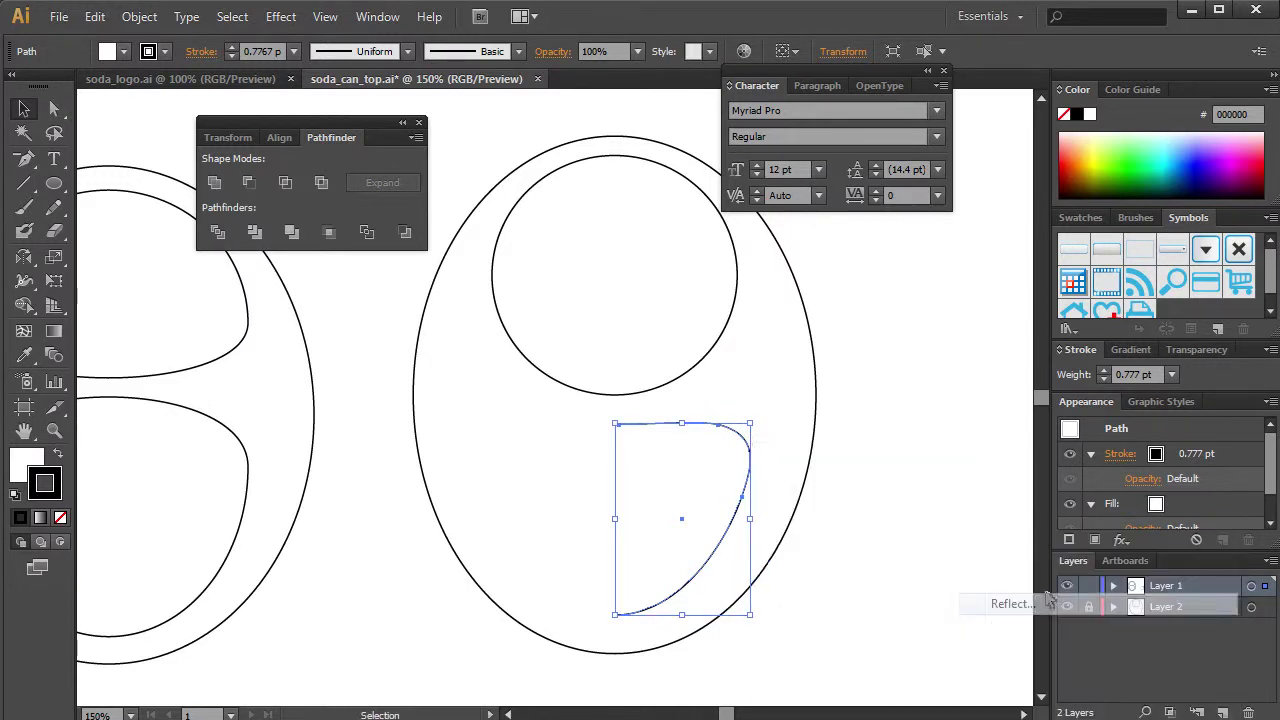
left_click_drag(656, 200, 1065, 213)
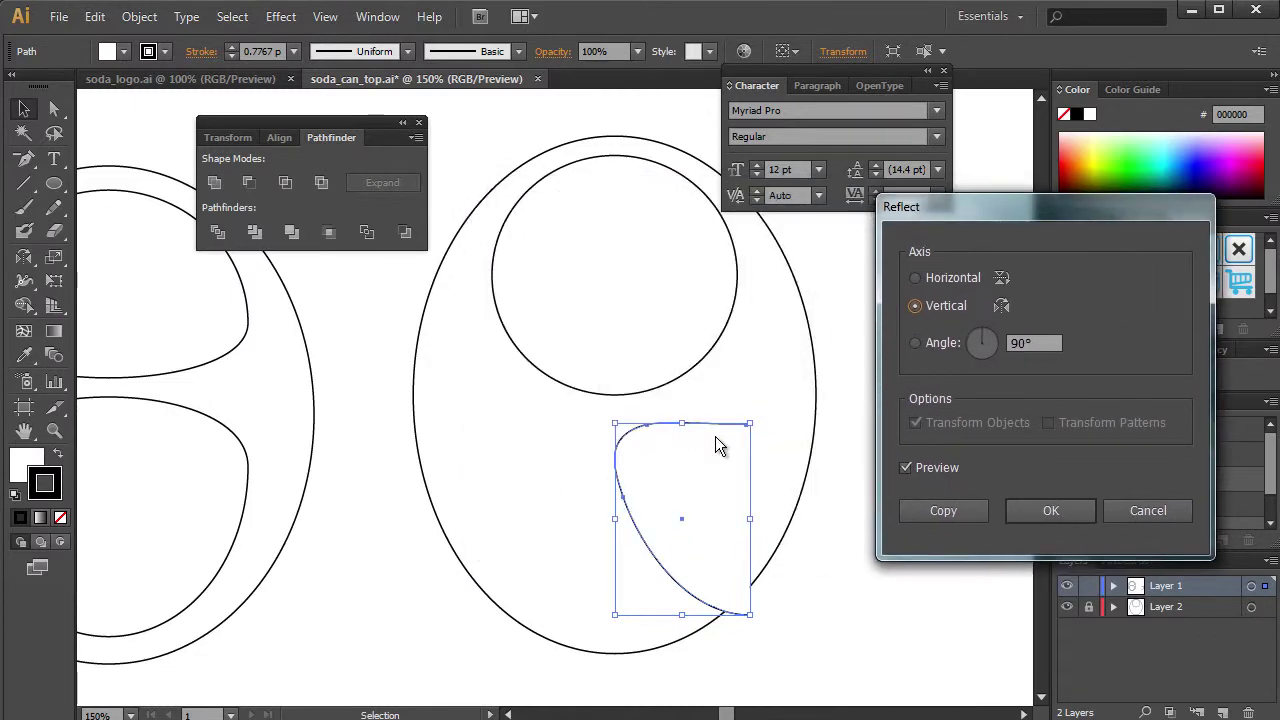
left_click(961, 510)
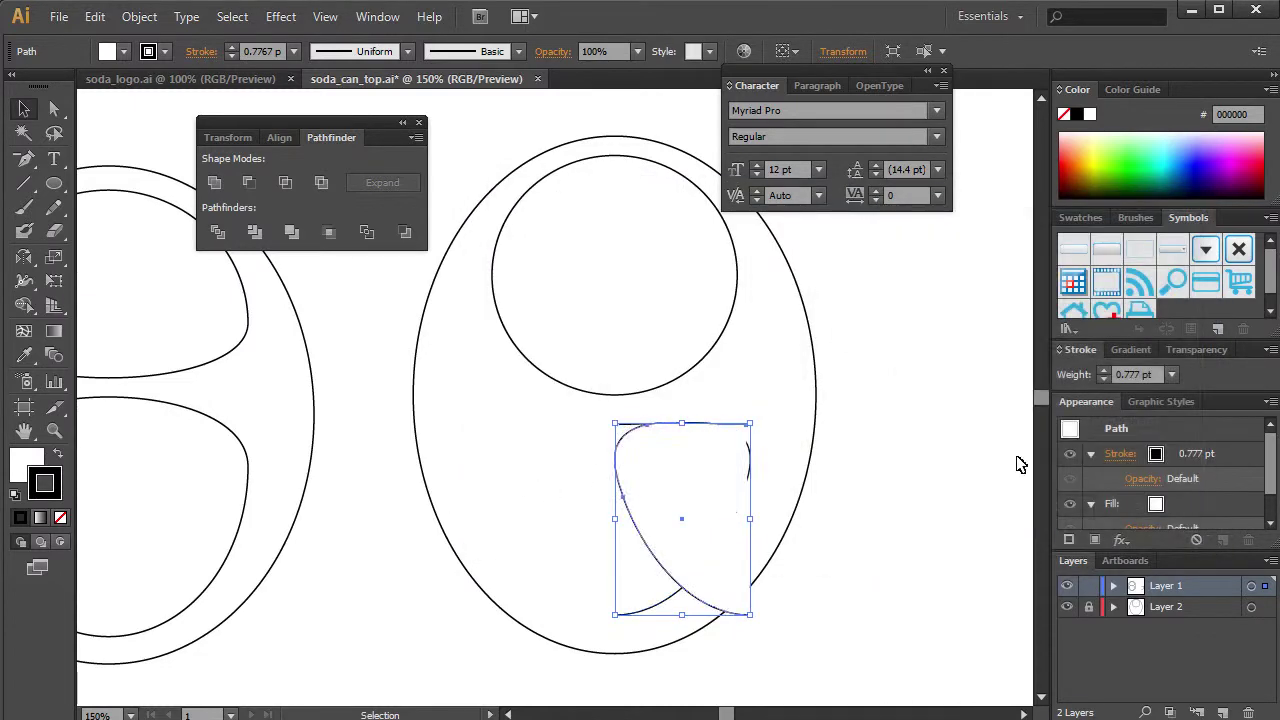
- Move the reflected copy left until it meets the right half along the tab's centreline
key("shift+Left")
key("shift+Left")
key("shift+Left")
key("shift+Left")
key("shift+Left")
key("shift+Left")
key("shift+Left")
key("shift+Left")
key("shift+Left")
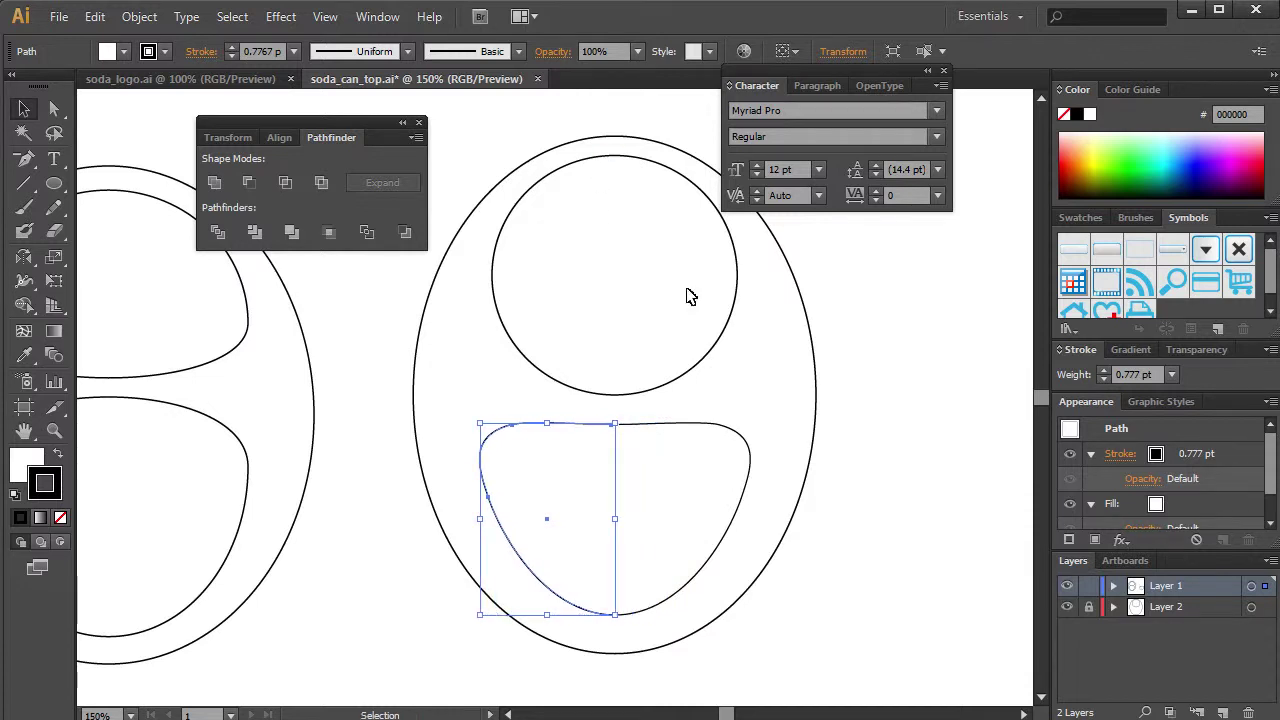
left_click(887, 396)
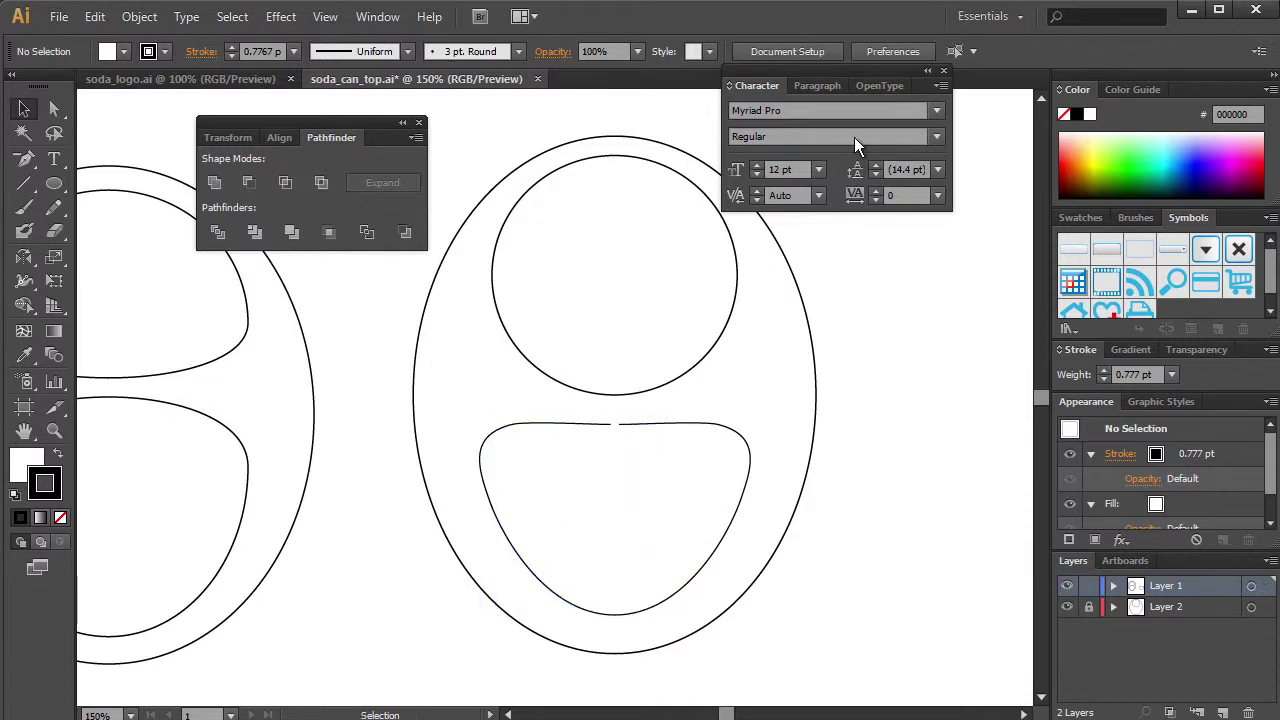
- Try to close the gap between the two halves' top ends by shifting the paths
left_click(628, 617)
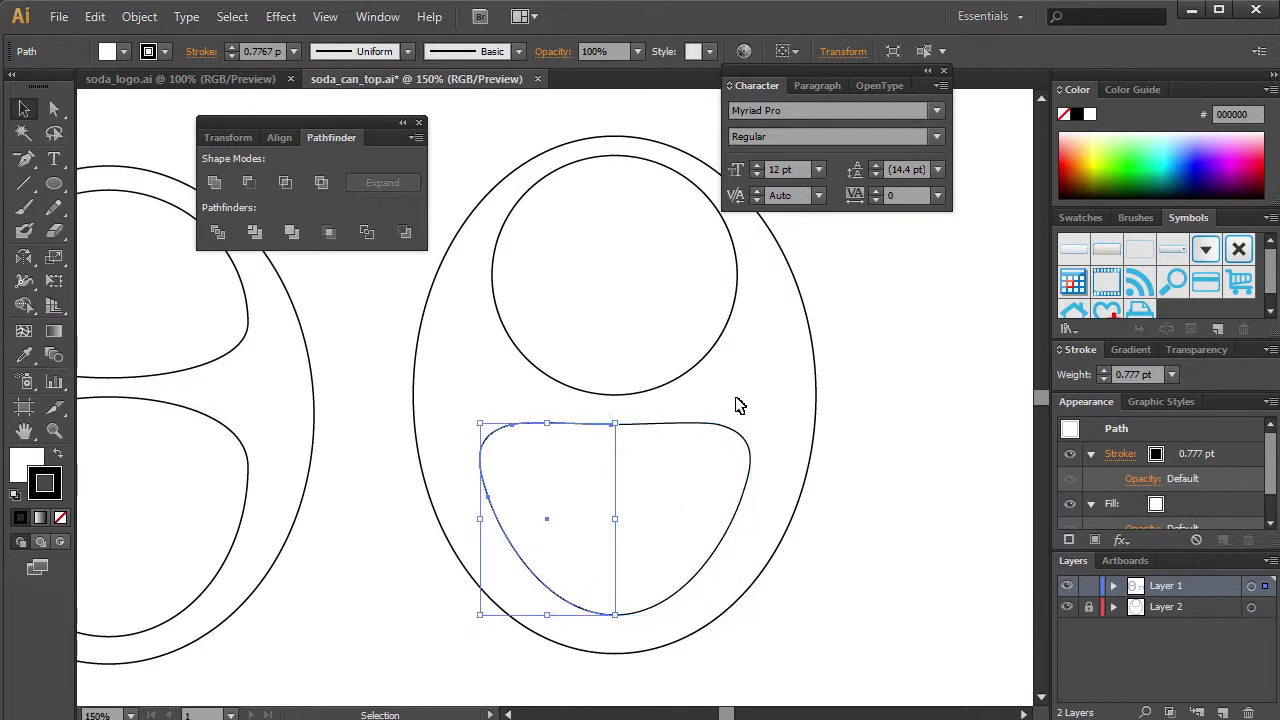
key("ctrl+plus")
key("ctrl+plus")
key("ctrl+plus")
key("ctrl+plus")
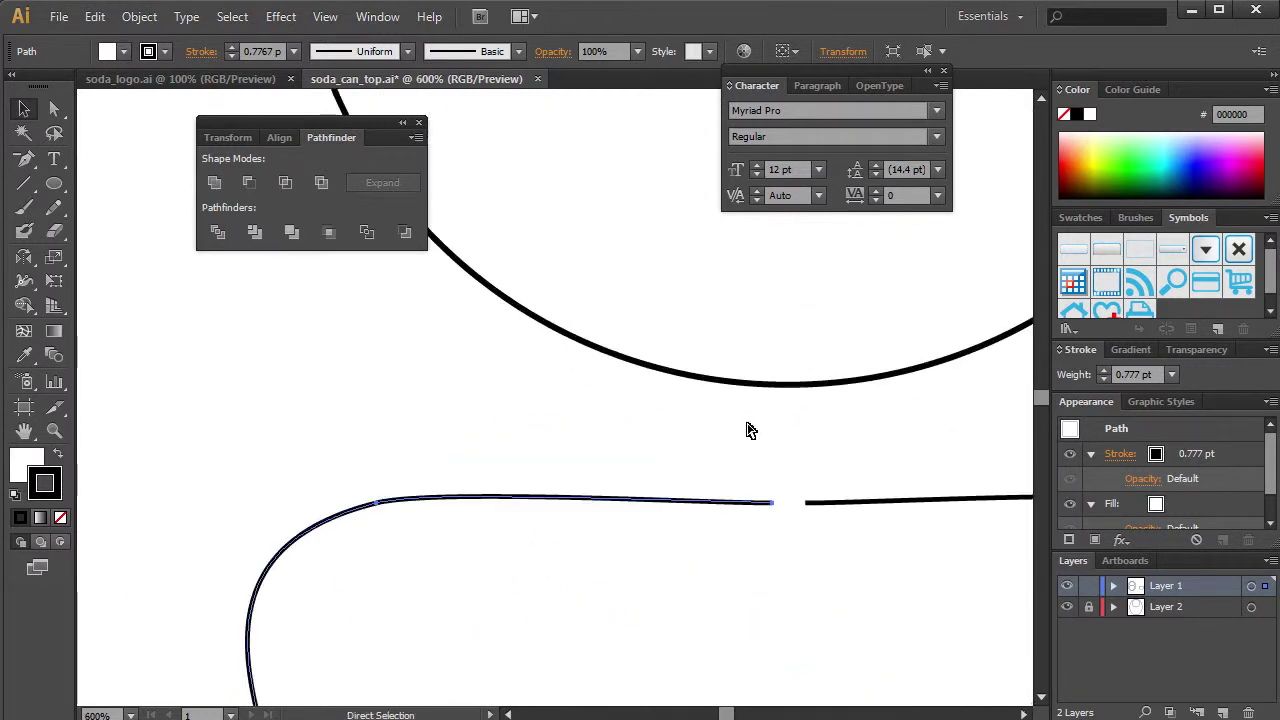
left_click_drag(726, 428, 599, 340)
key("space")
left_click_drag(657, 397, 628, 377)
left_click(660, 396)
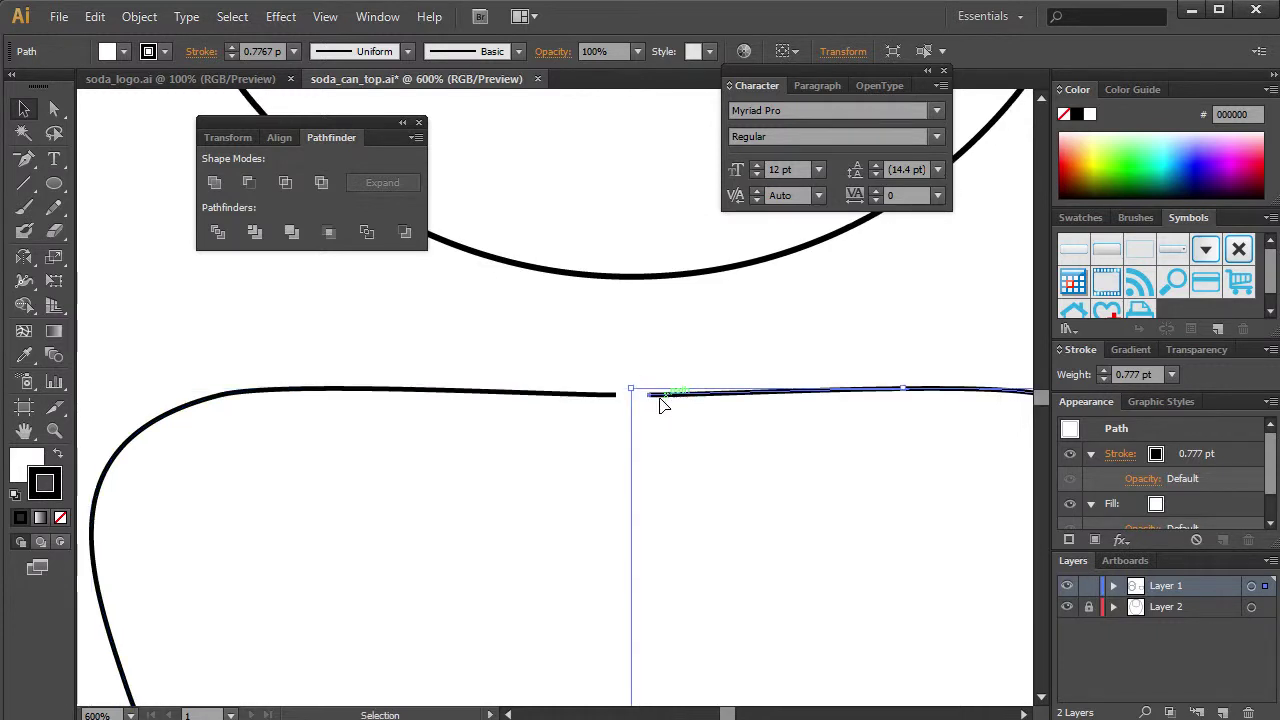
left_click(607, 396, "shift")
left_click_drag(619, 395, 631, 395)
key("ctrl+z")
left_click(607, 358)
- Move the left half's top end anchor onto the right half's end to close the gap at the top centre
left_click(54, 108)
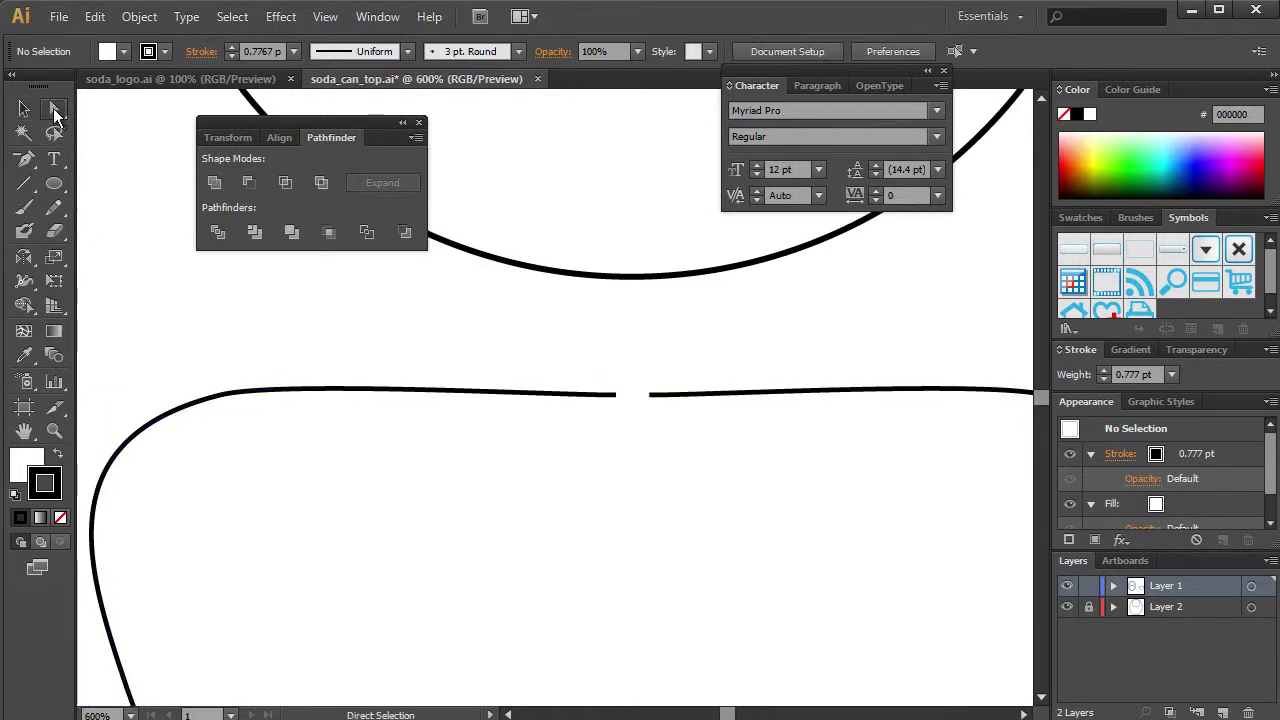
left_click(20, 165)
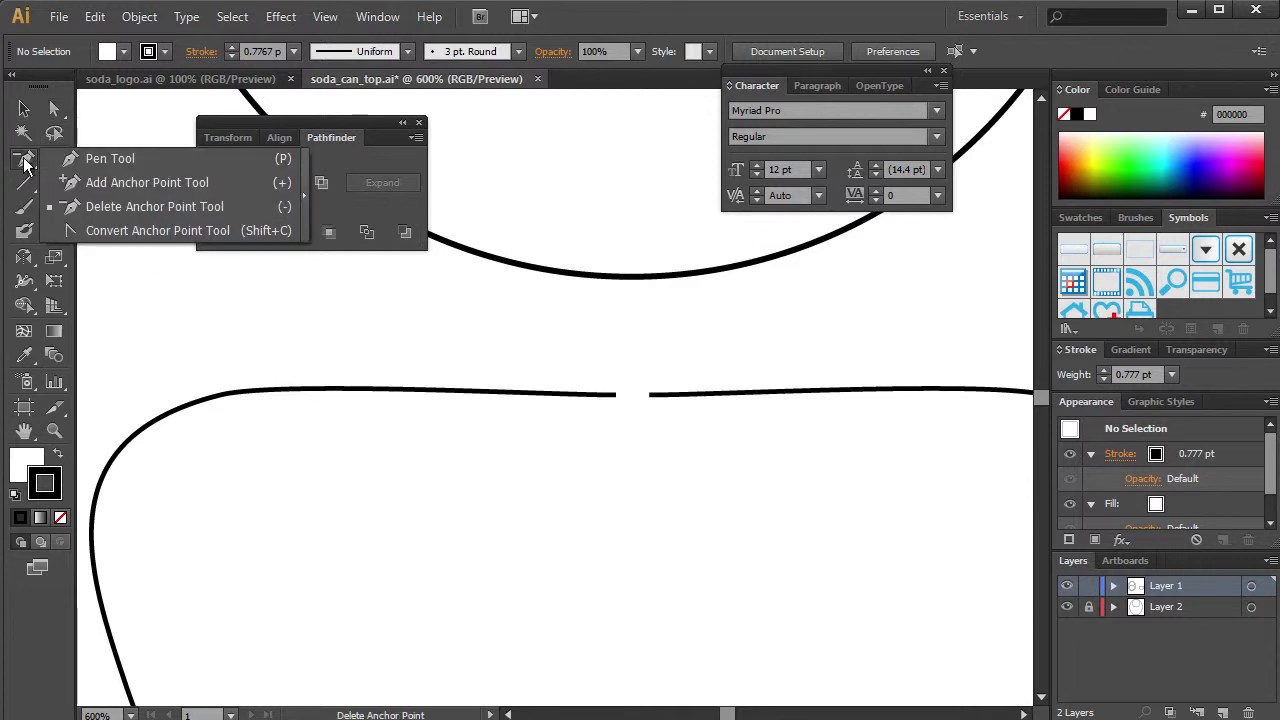
left_click_drag(26, 165, 57, 109)
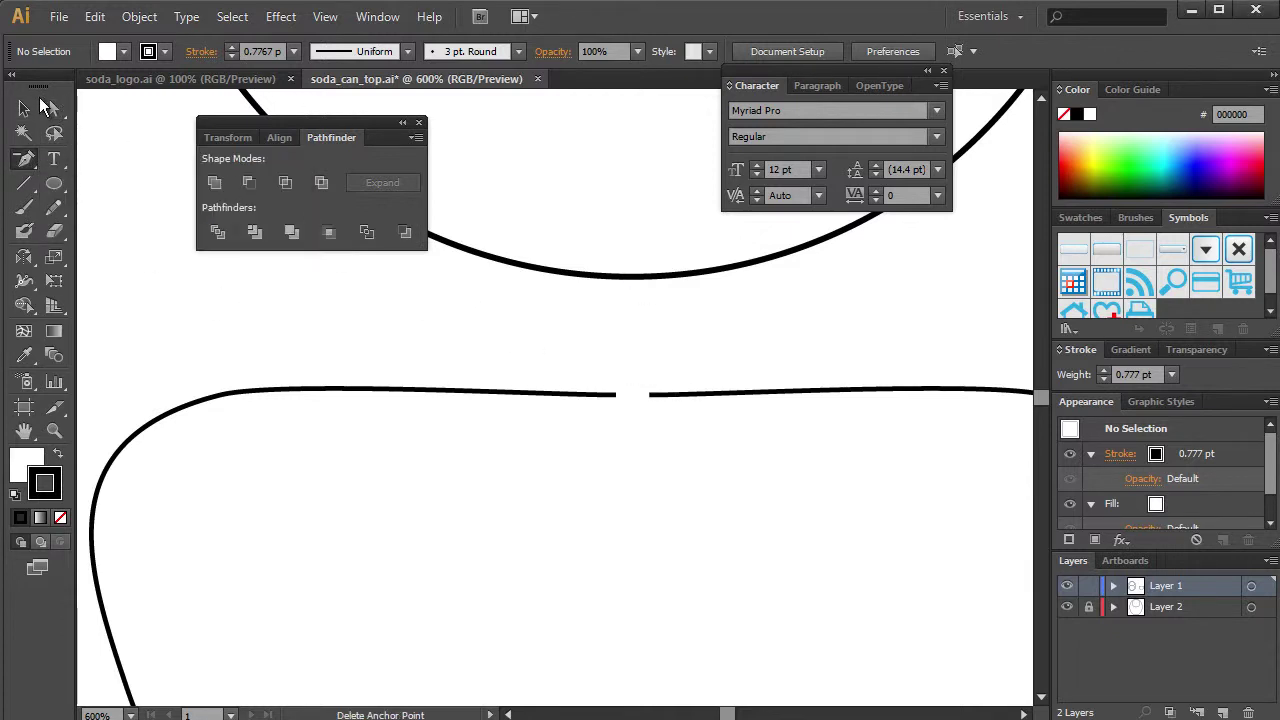
left_click(48, 107)
left_click(615, 396)
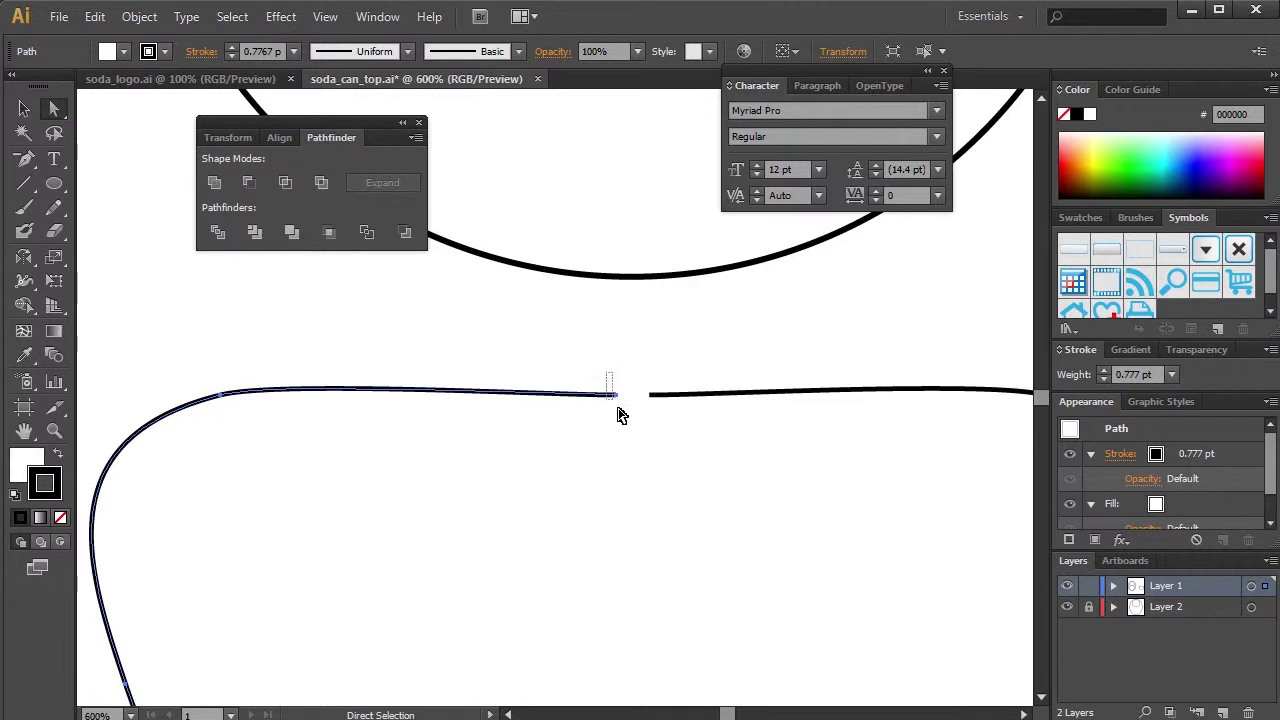
left_click_drag(618, 408, 649, 397)
- Examine the outline of the lower opening and the junction of its two halves at the bottom centre
key("ctrl+minus")
key("ctrl+minus")
key("ctrl+minus")
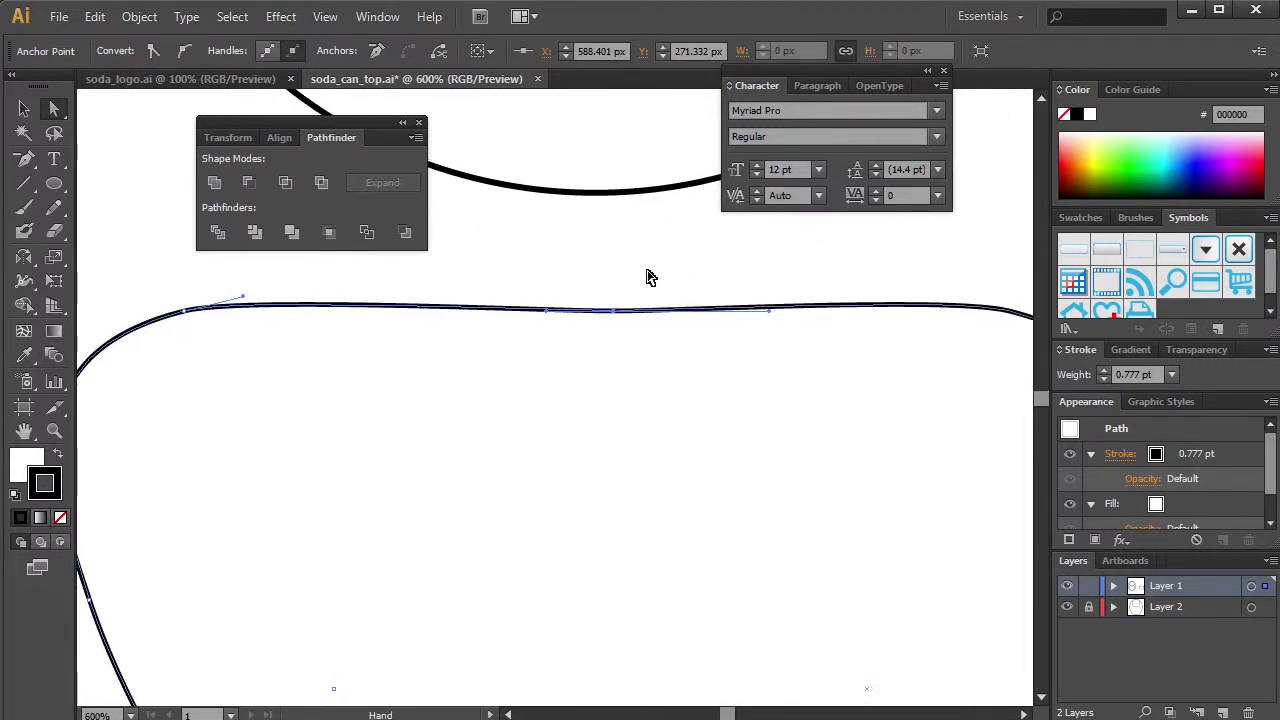
key("ctrl+plus")
key("ctrl+plus")
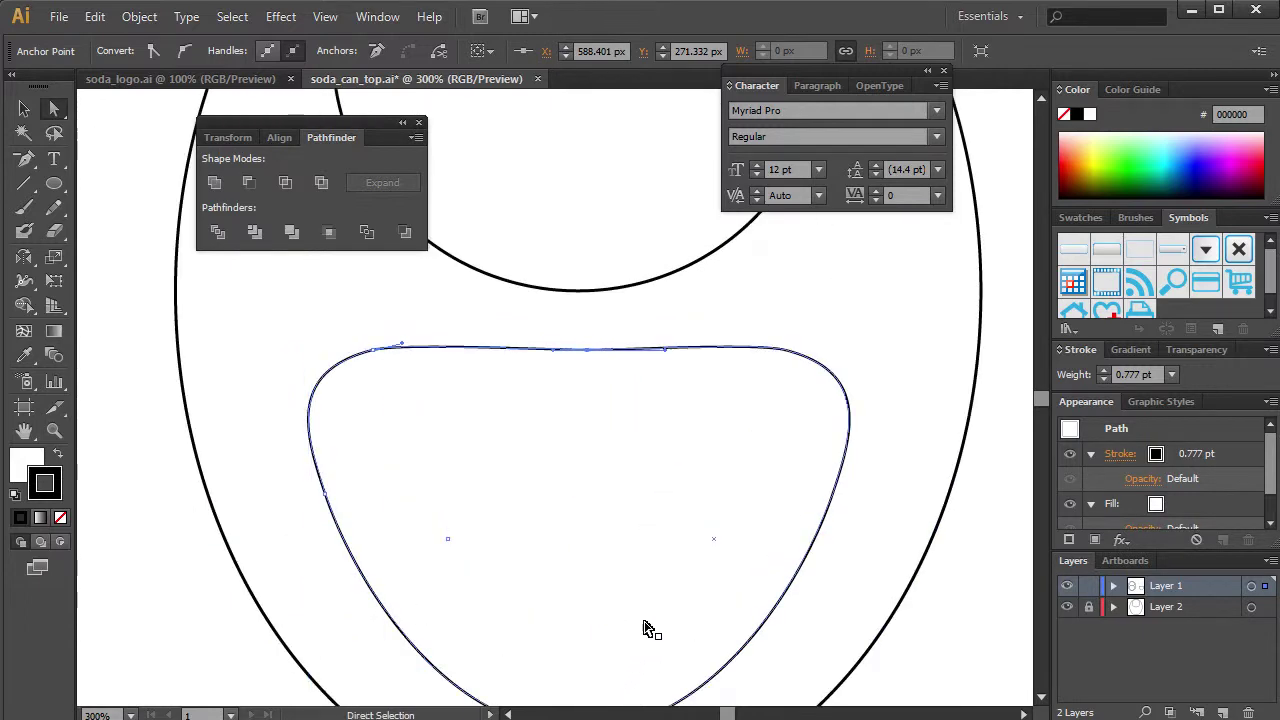
scroll(600, 553, "down", 10)
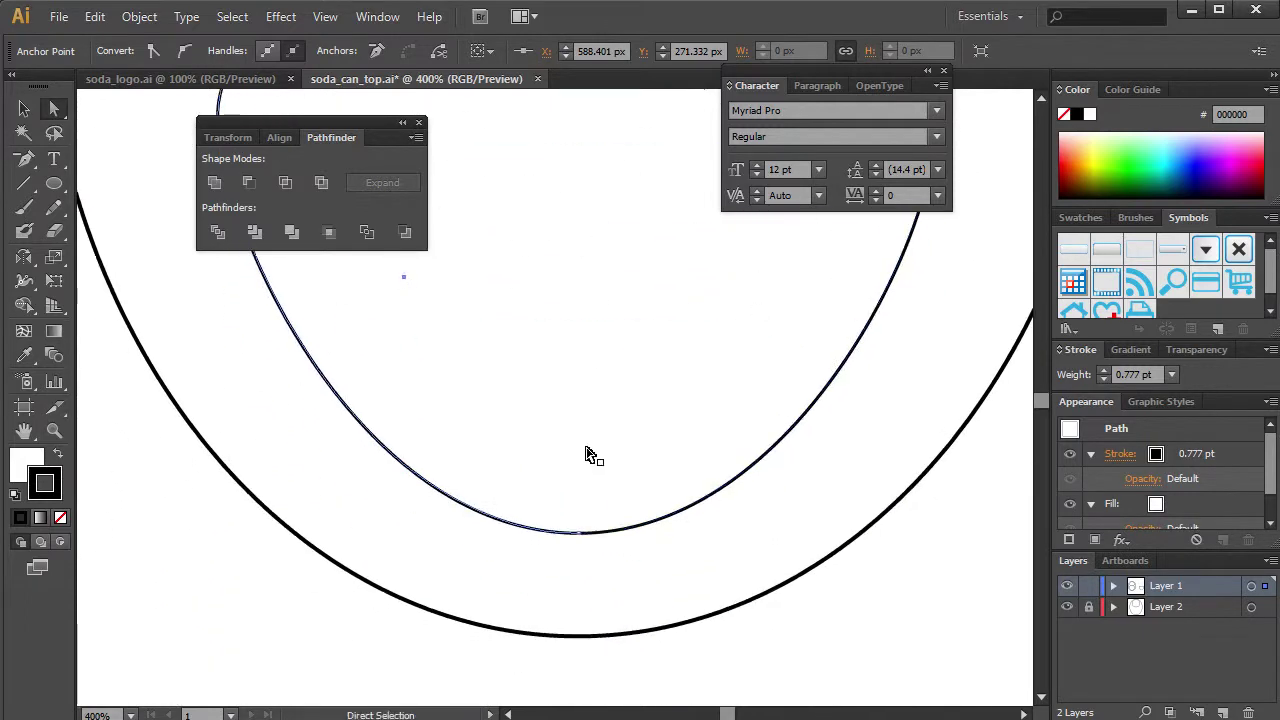
key("z")
left_click_drag(543, 502, 622, 586)
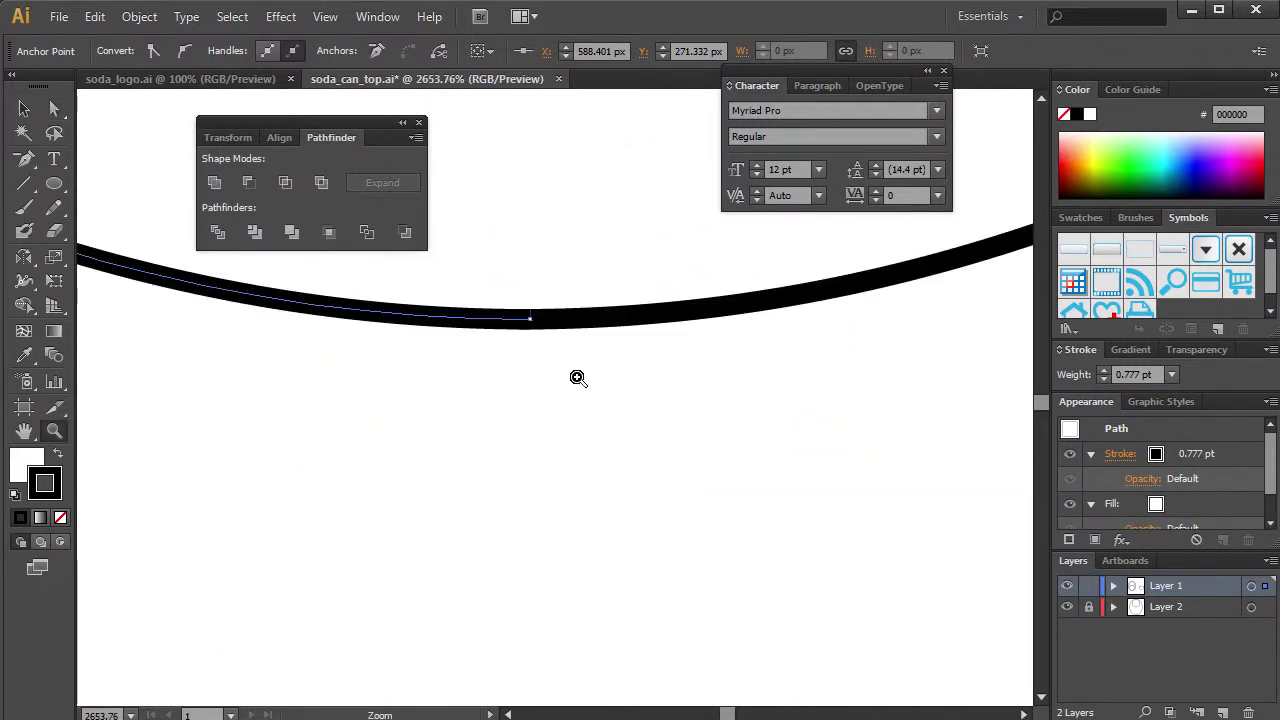
key("v")
left_click_drag(572, 381, 574, 476)
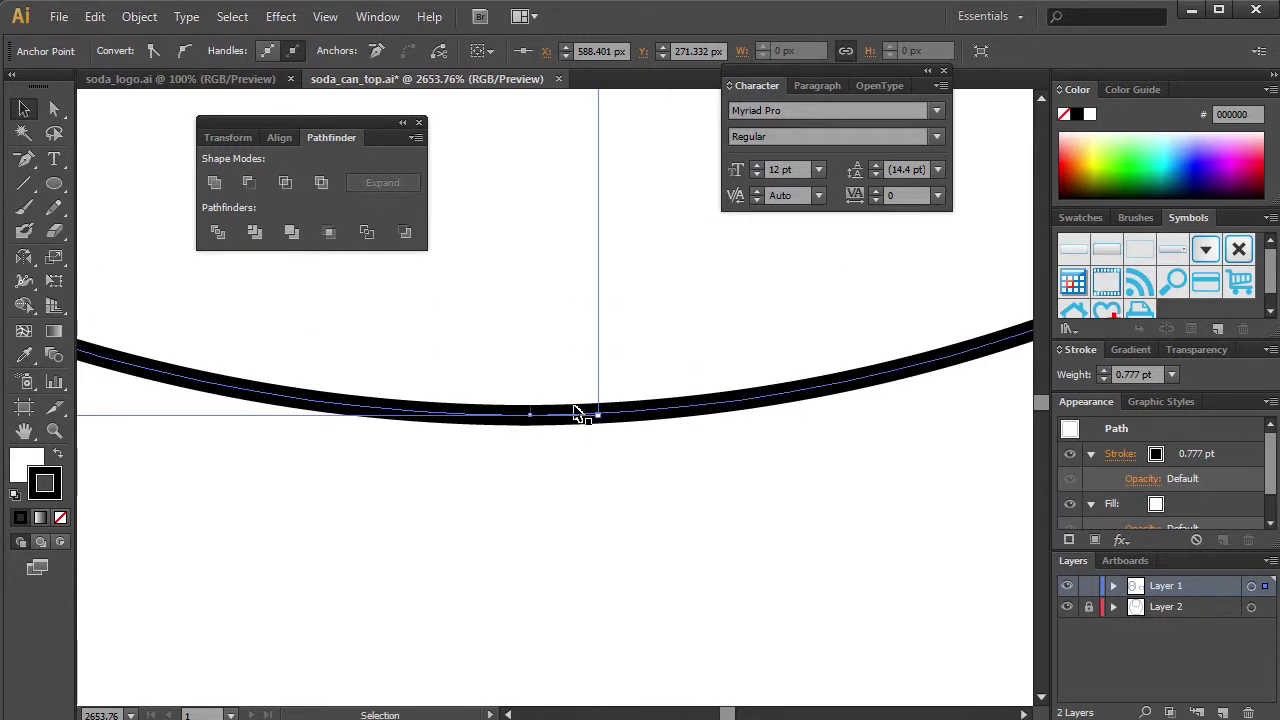
key("ctrl+minus")
key("ctrl+minus")
key("ctrl+minus")
key("ctrl+minus")
key("ctrl+minus")
key("ctrl+minus")
key("ctrl+minus")
key("ctrl+minus")
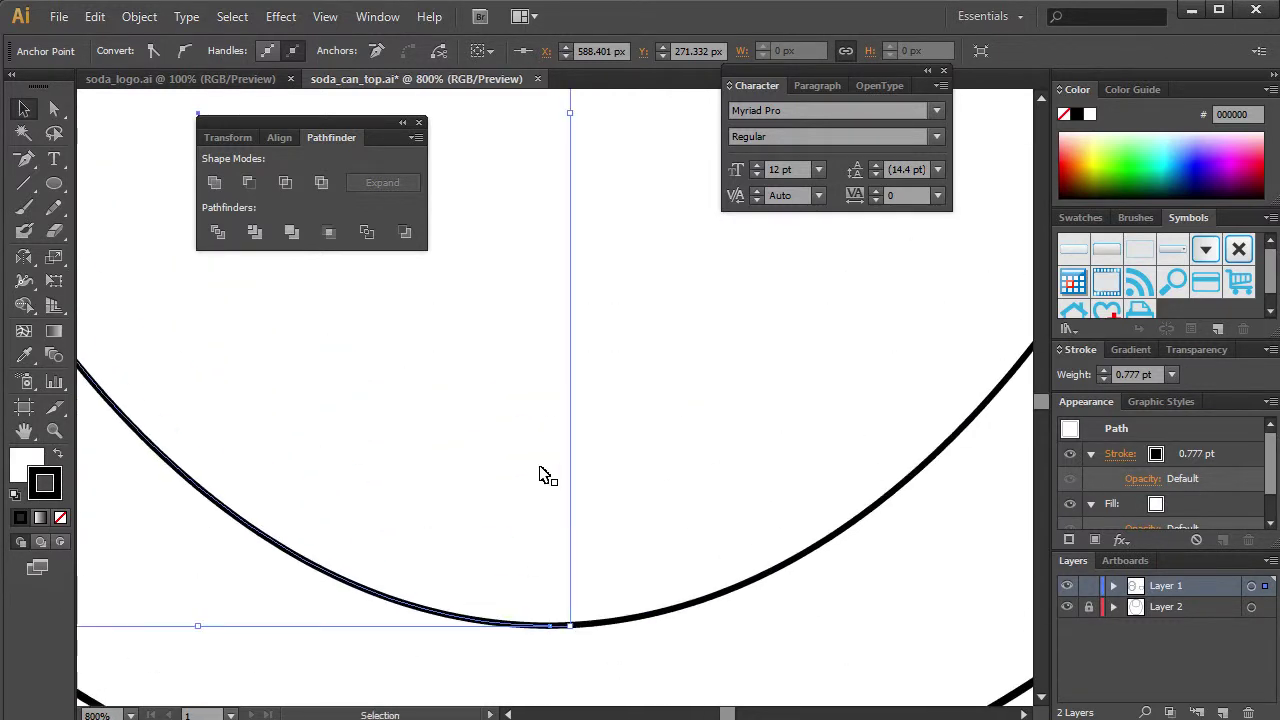
left_click_drag(585, 300, 555, 376)
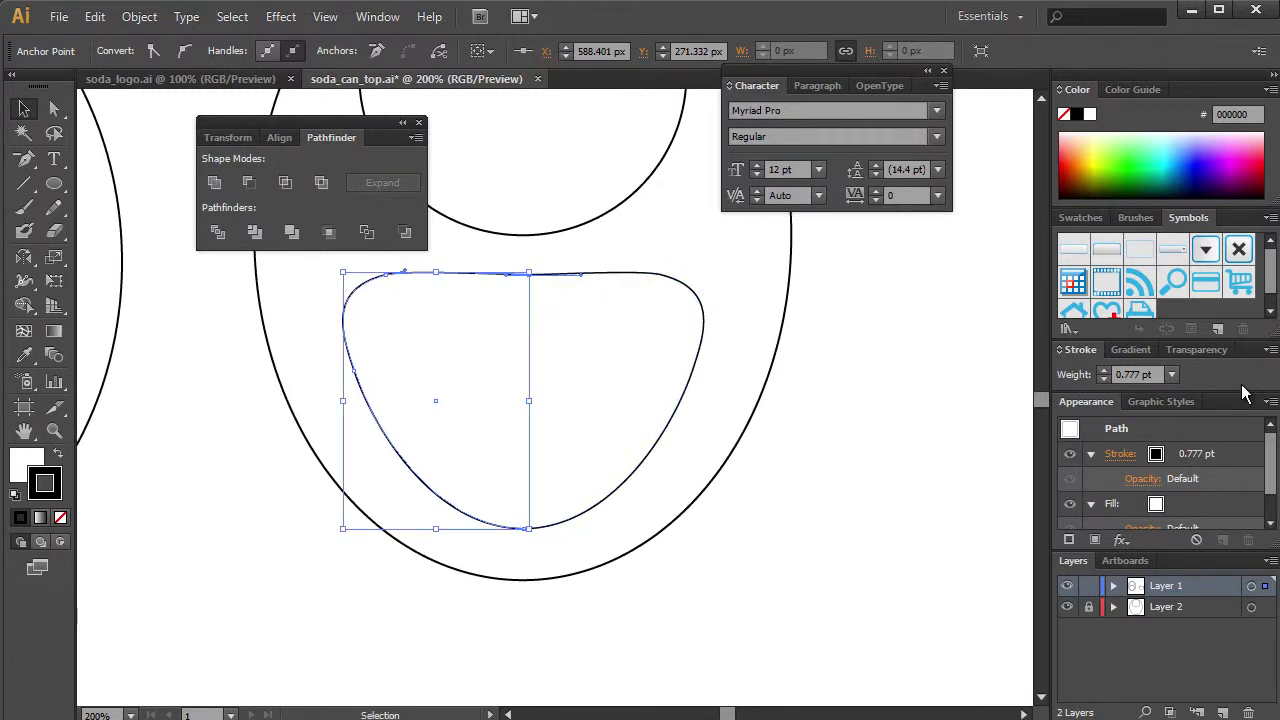
- Unite both halves of the lower opening into a single closed shape
key("v")
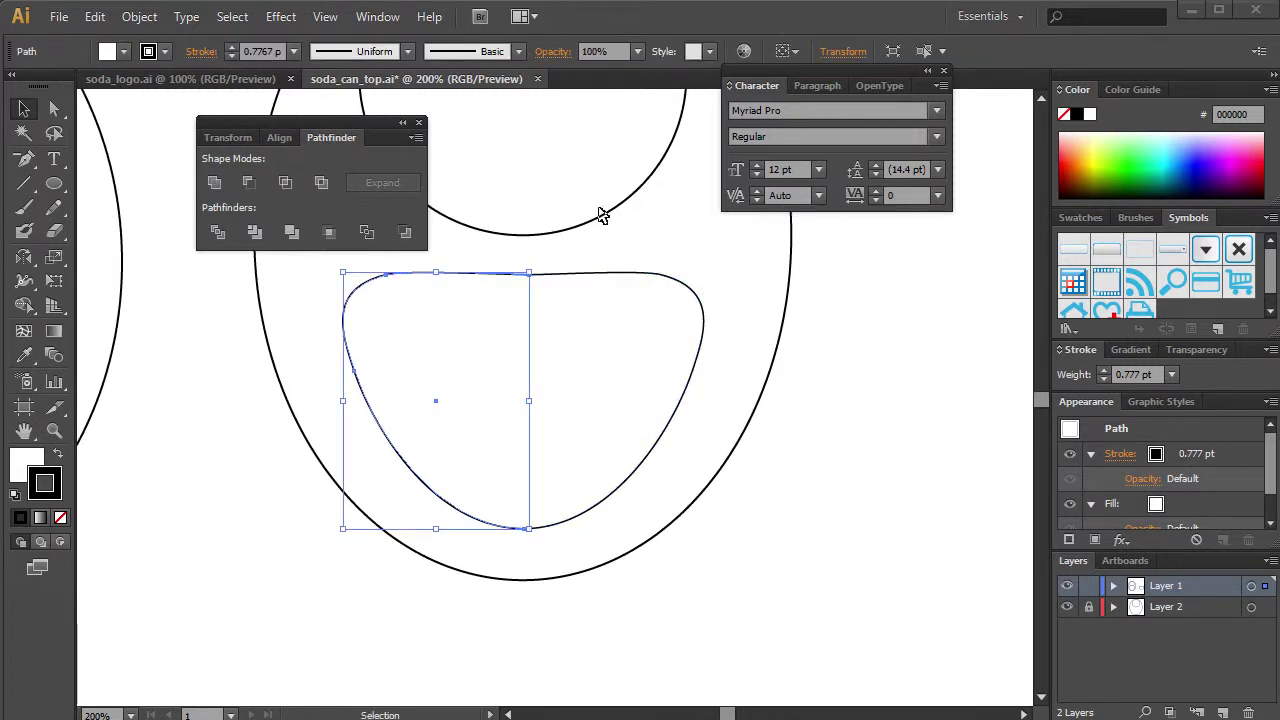
left_click(740, 363)
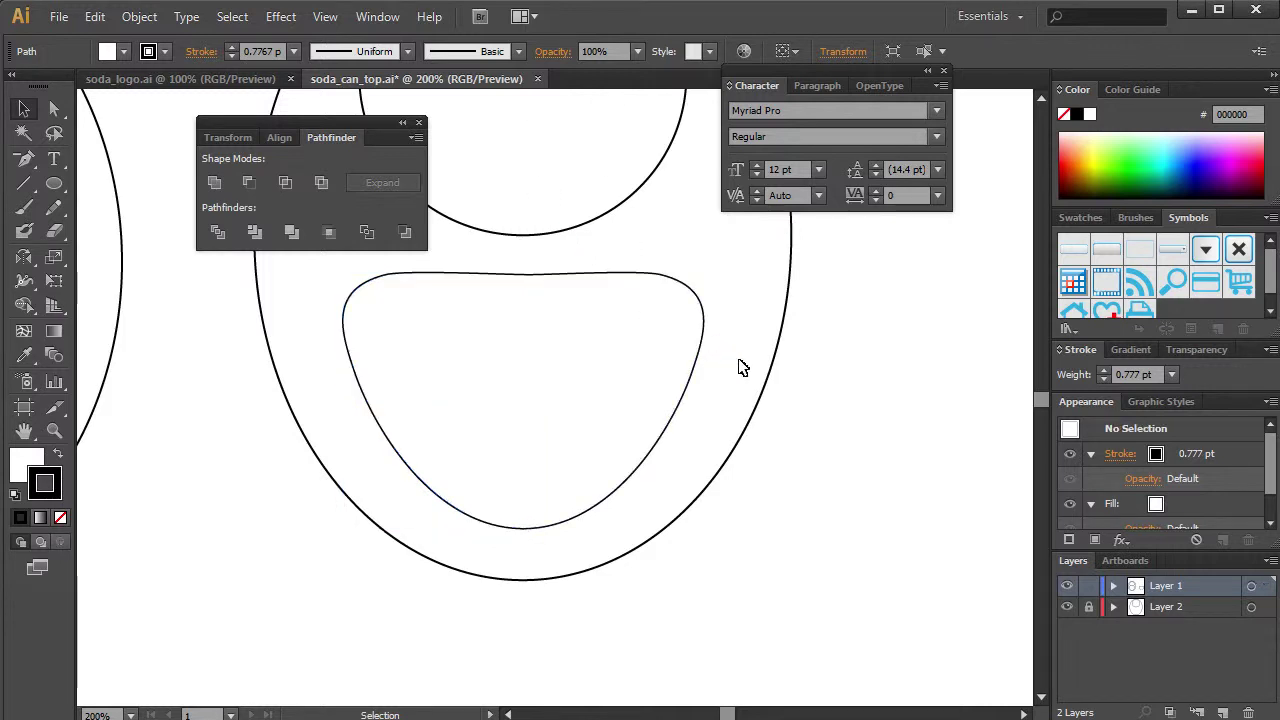
left_click_drag(742, 310, 400, 360)
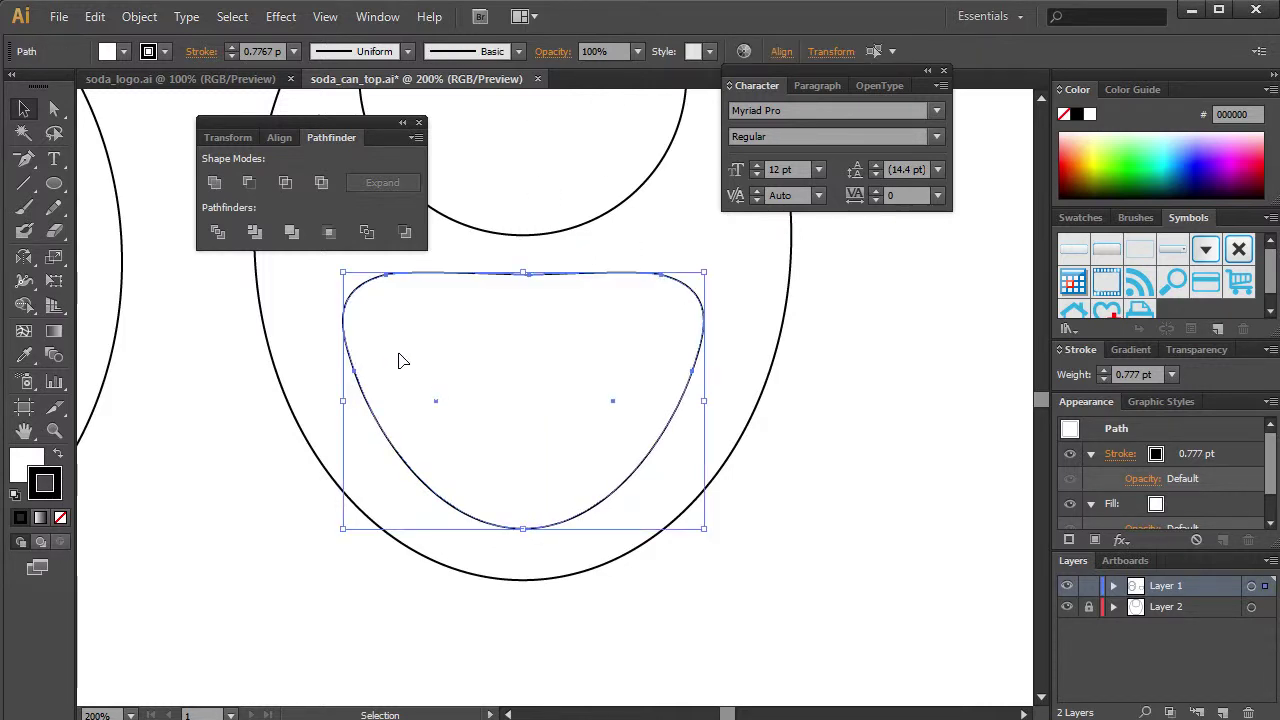
left_click(214, 182)
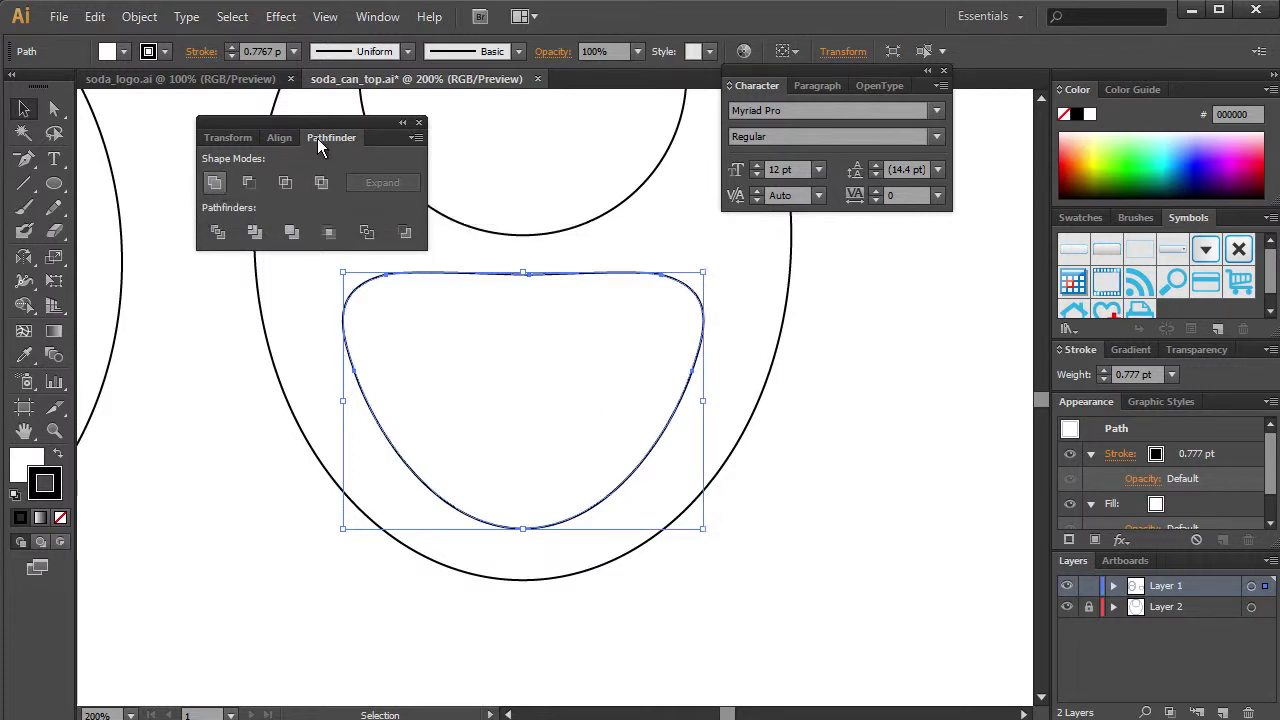
left_click(641, 250)
left_click_drag(572, 262, 606, 342)
left_click(607, 355)
left_click(700, 310)
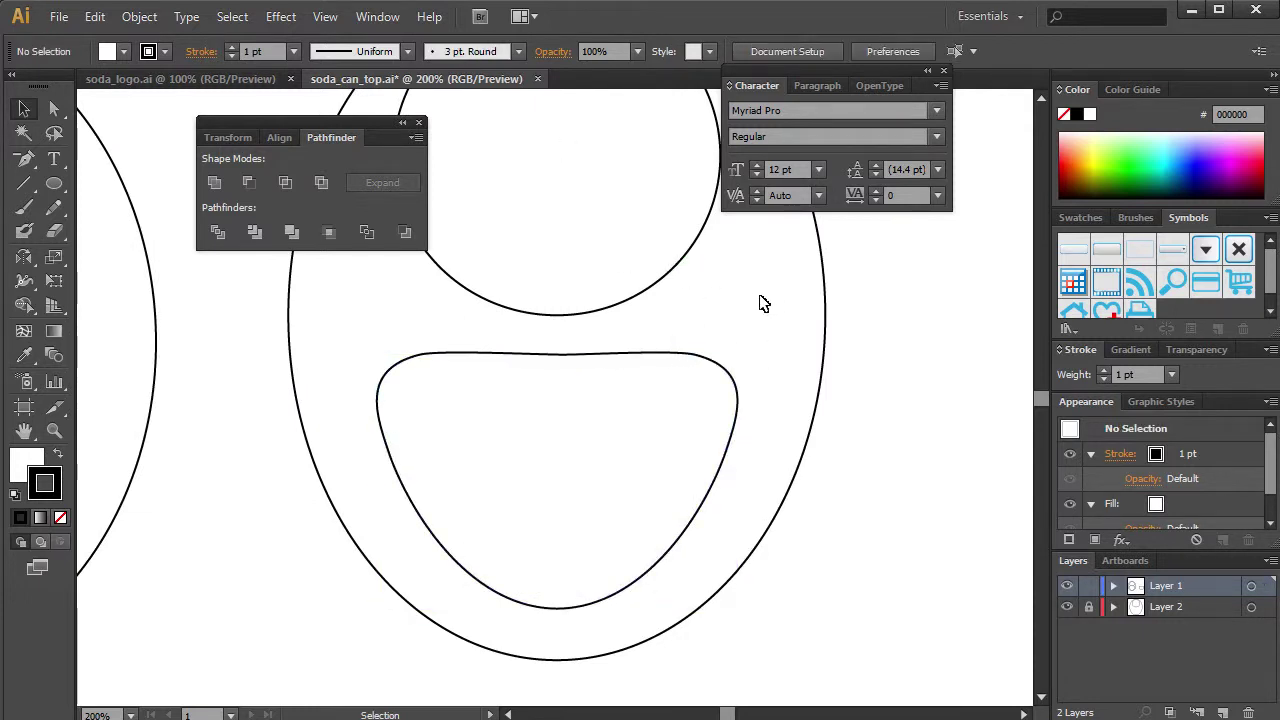
- Unlock Layer 2 and delete the circular upper opening of the tab
key("ctrl+minus")
key("ctrl+minus")
key("ctrl+plus")
left_click_drag(591, 329, 597, 417)
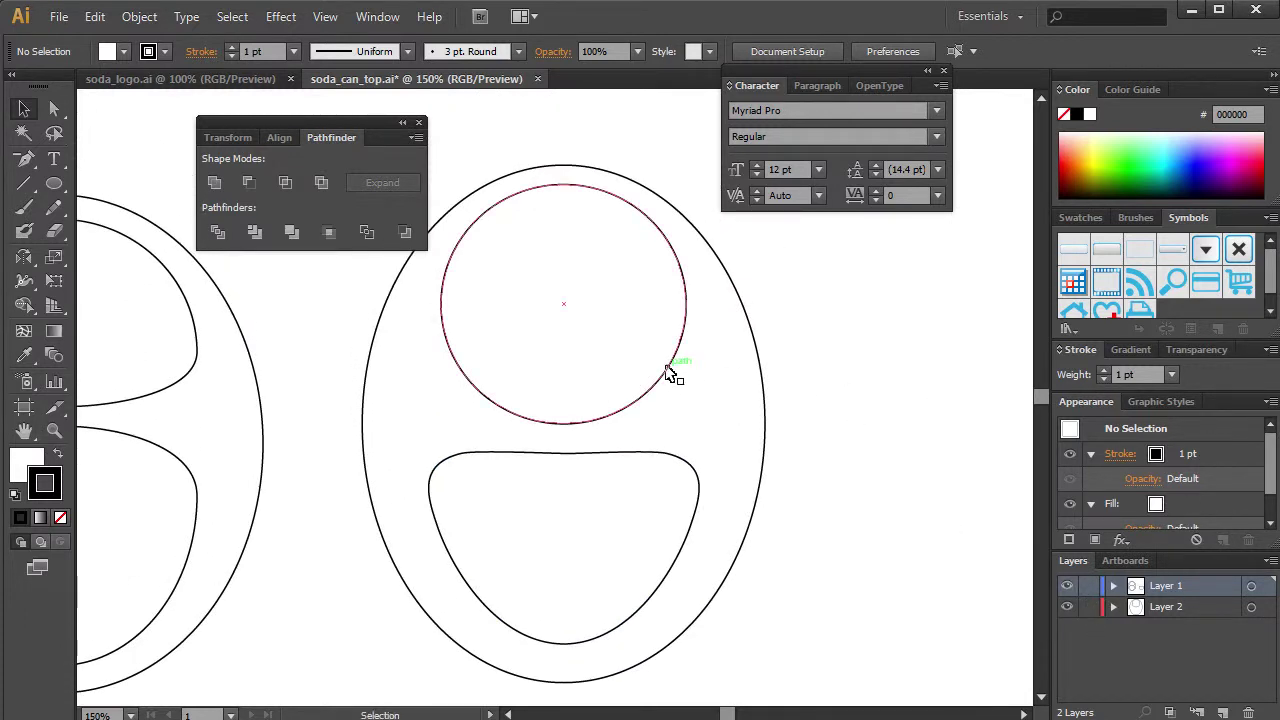
left_click(670, 370)
key("Delete")
- Reflect the lower opening across the horizontal axis without copying it, and undo that reflection
left_click(667, 458)
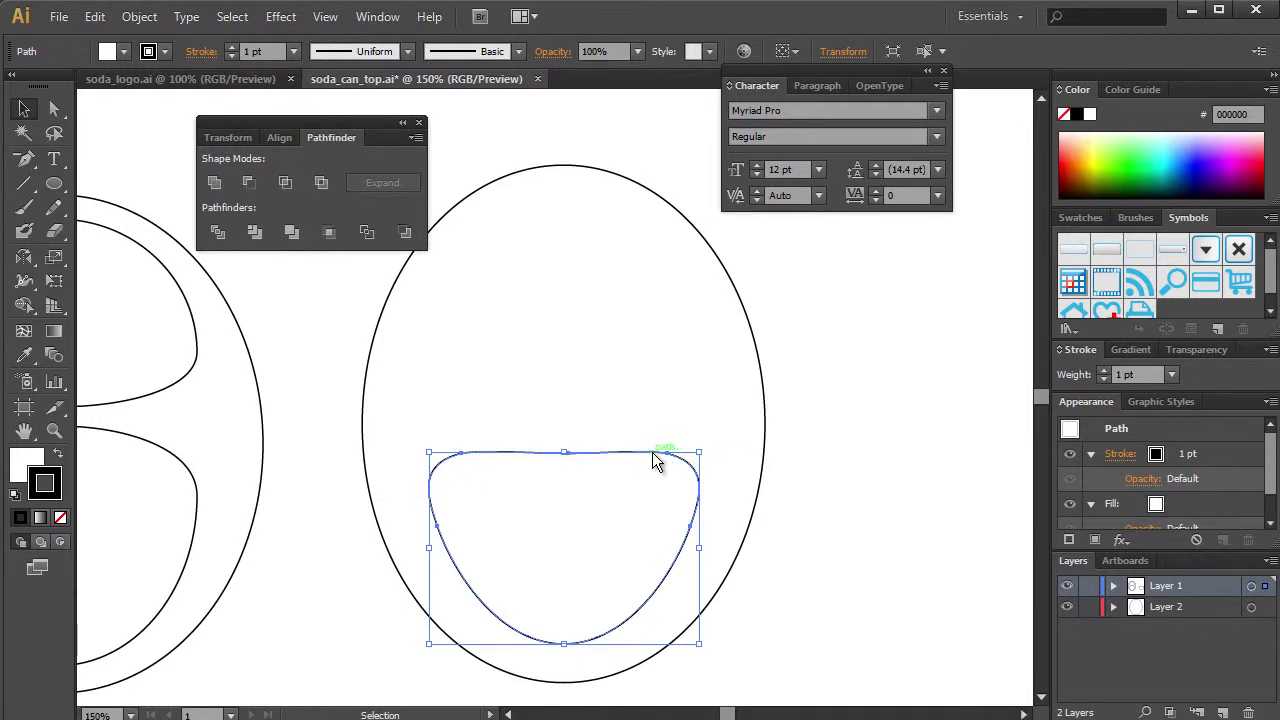
right_click(653, 455)
mouse_move(808, 714)
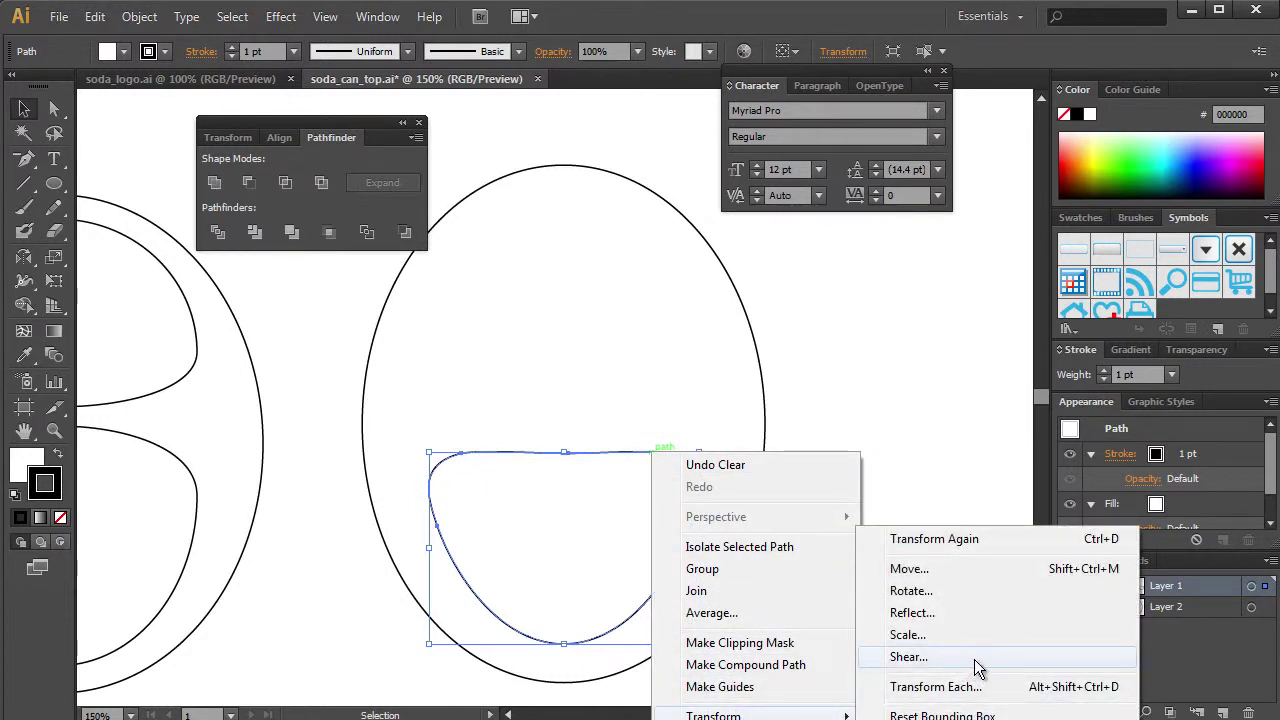
left_click(963, 613)
left_click(950, 278)
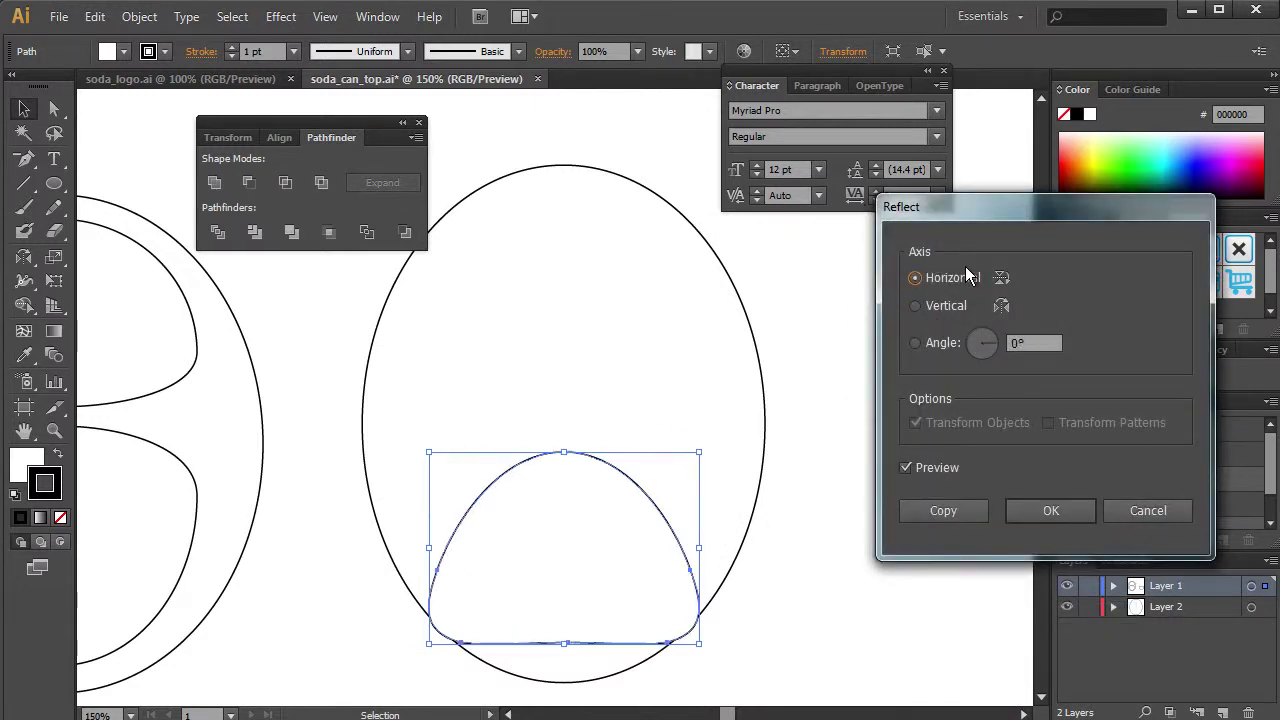
left_click(1049, 511)
left_click(985, 488)
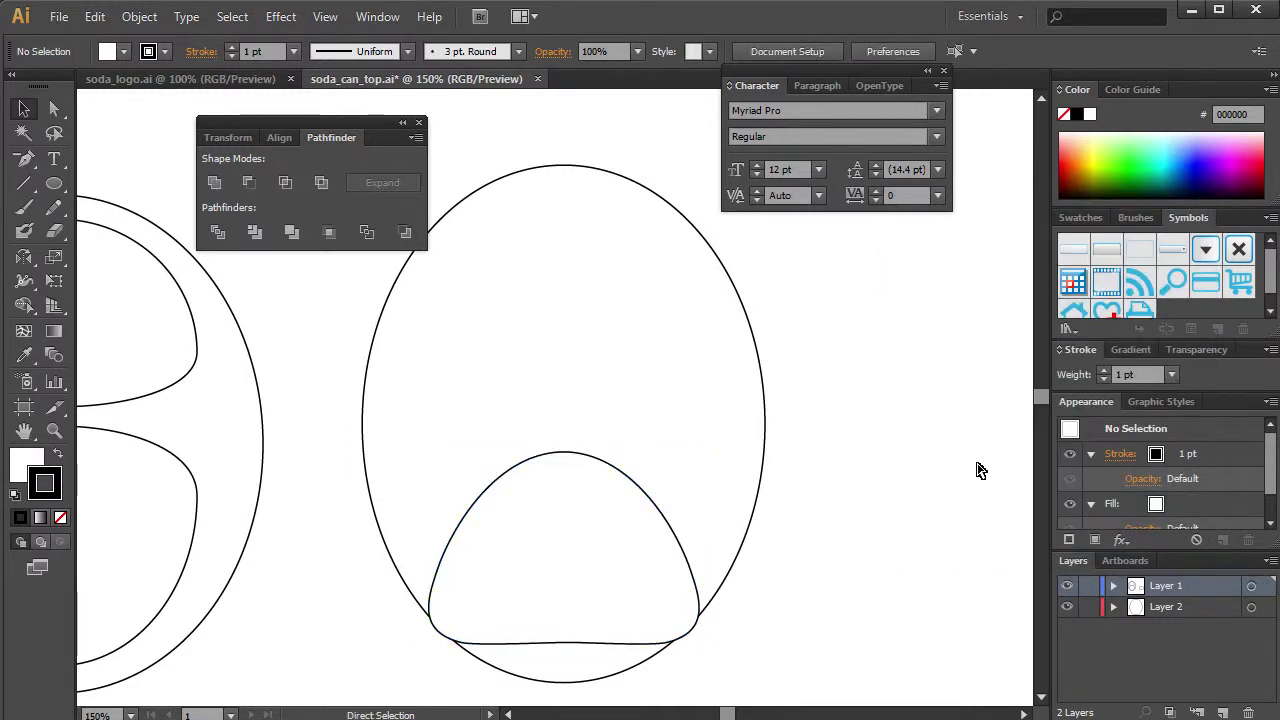
left_click(696, 458)
right_click(697, 458)
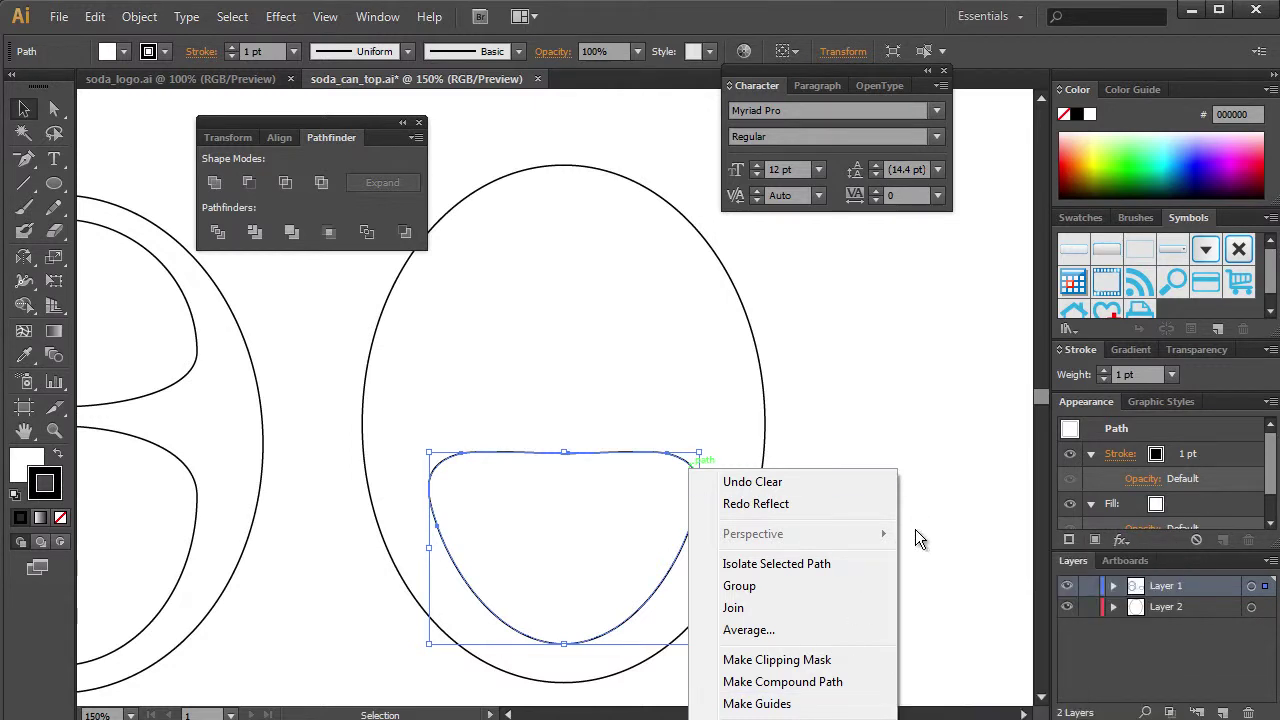
left_click(814, 371)
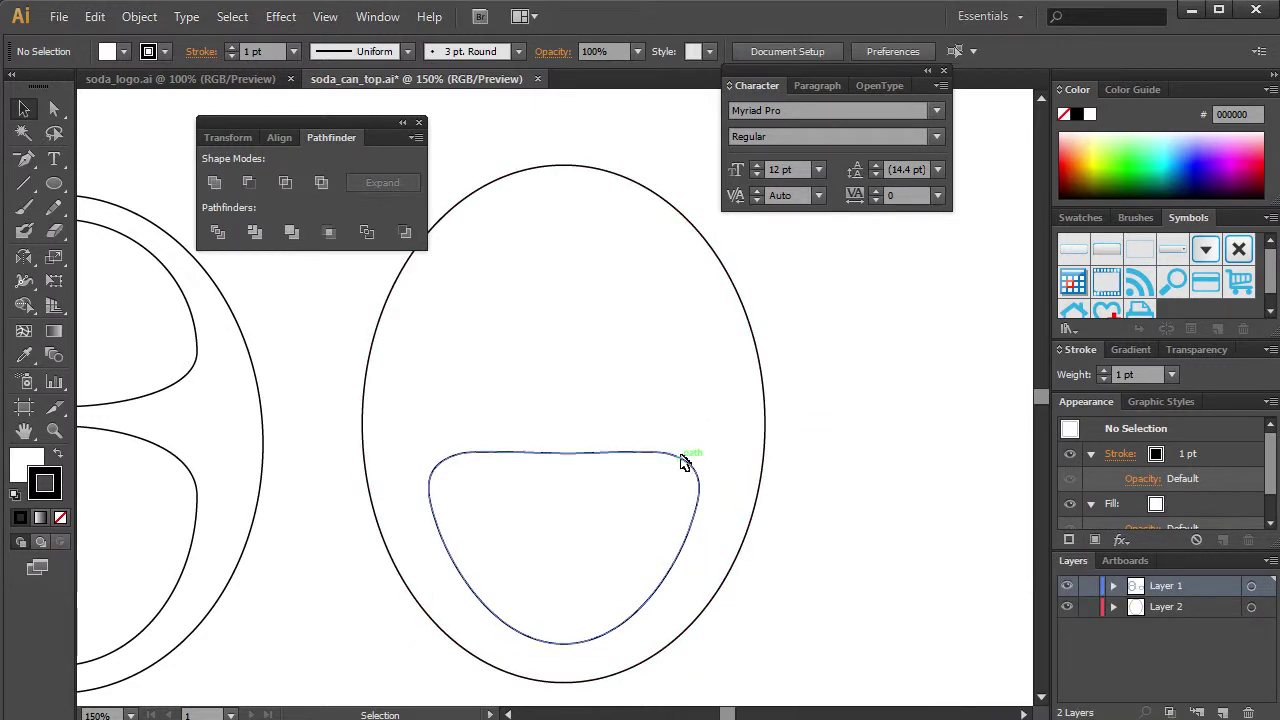
- Create a reflected copy of the lower opening across the horizontal axis
left_click(690, 454)
right_click(690, 458)
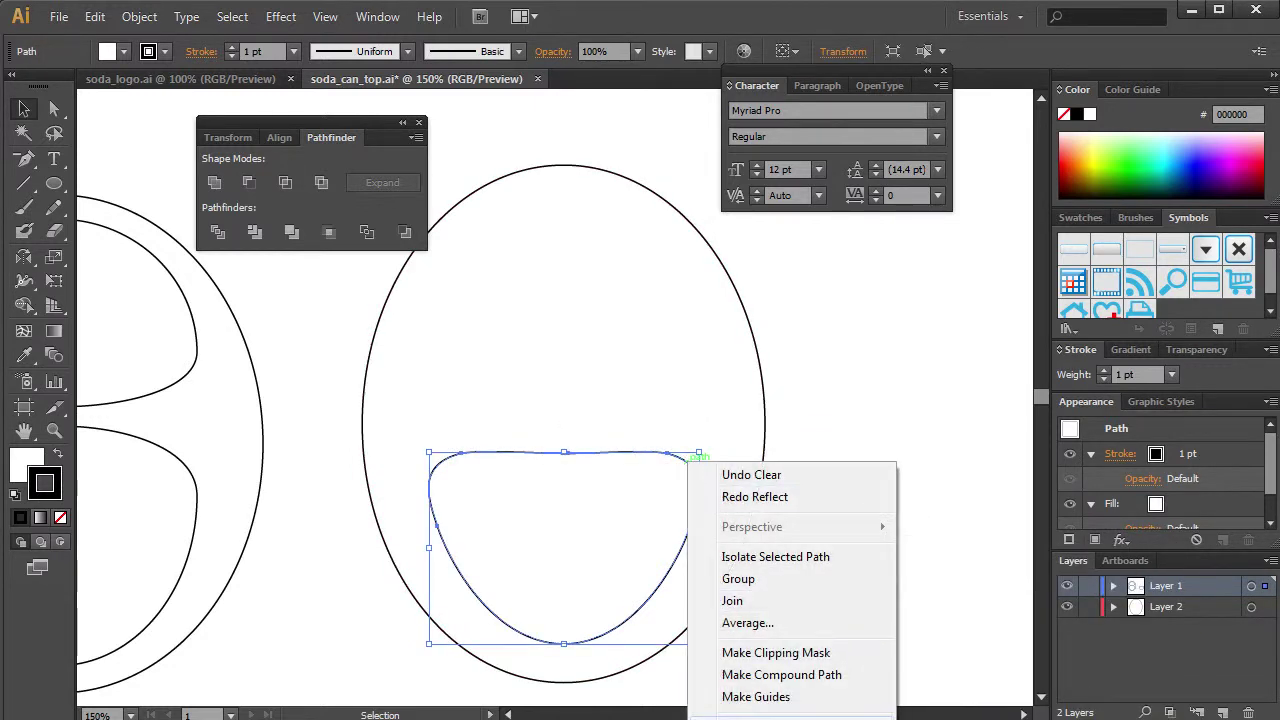
left_click(995, 622)
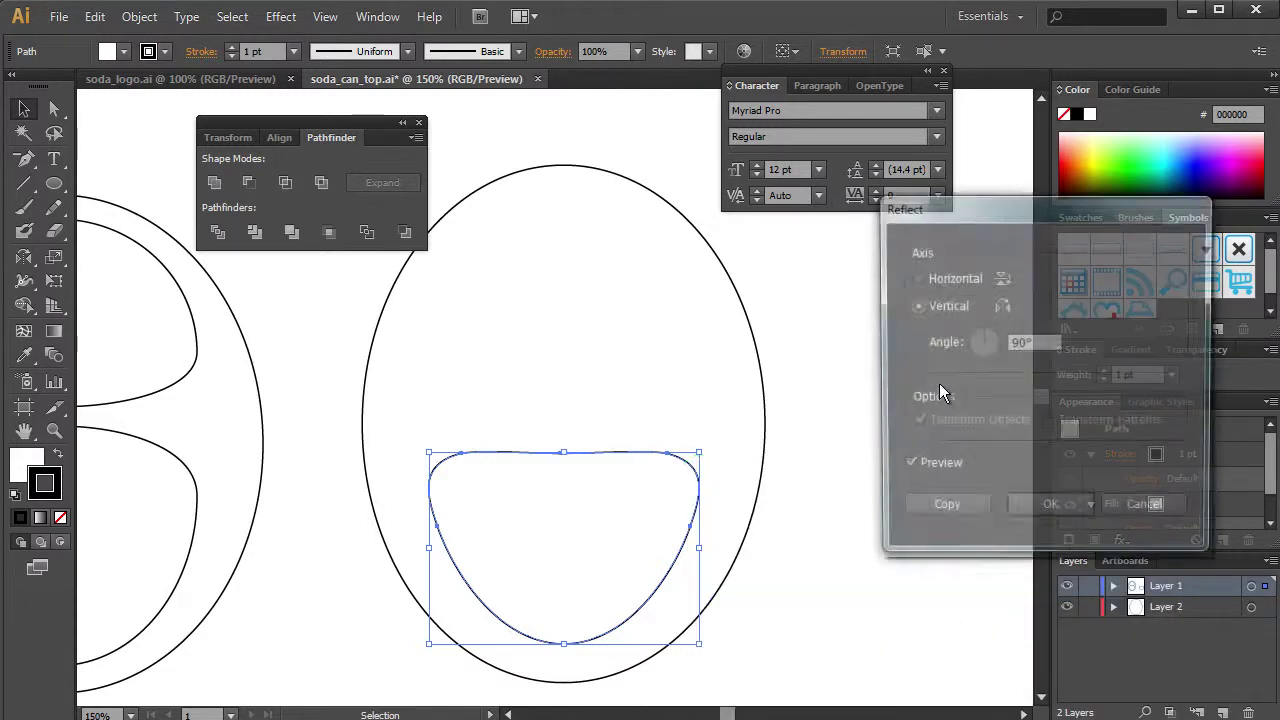
left_click(953, 278)
left_click(960, 511)
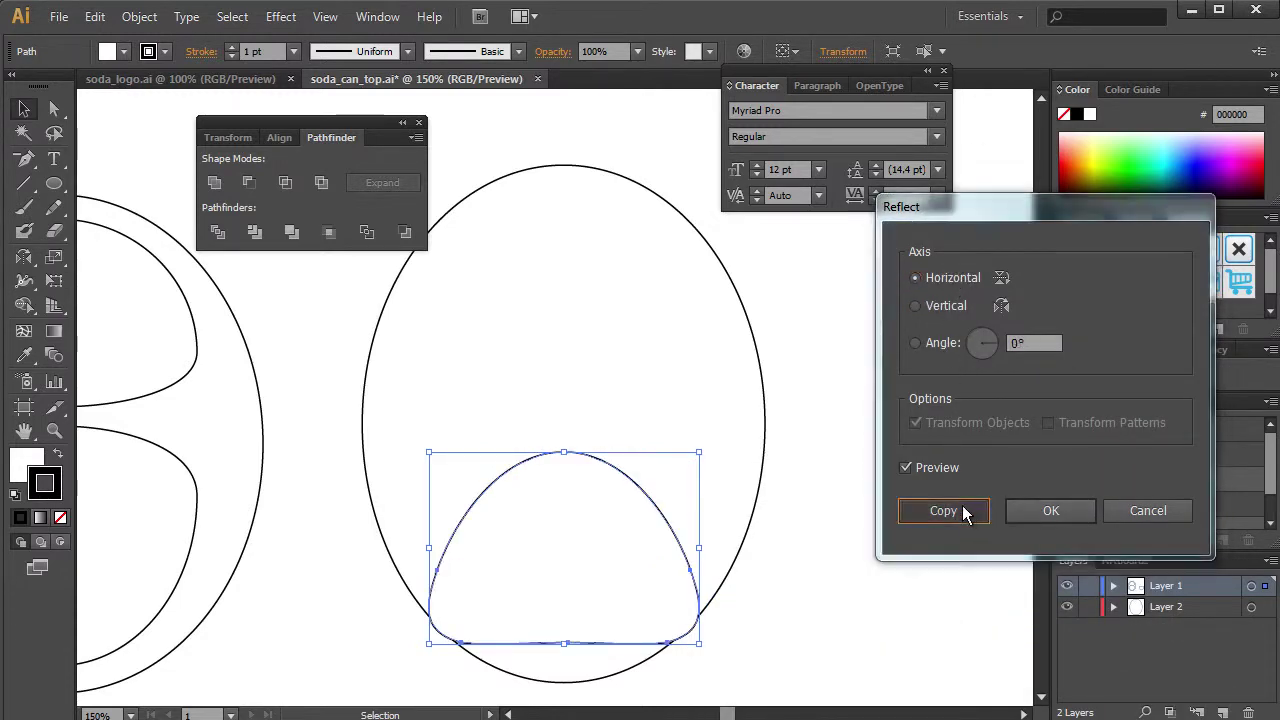
- Move the reflected copy straight up until it sits just above the lower opening as the tab's upper opening
key("shift+Up")
key("shift+Up")
key("shift+Up")
key("shift+Up")
key("shift+Up")
key("shift+Up")
key("shift+Up")
key("shift+Up")
key("shift+Up")
key("shift+Up")
key("shift+Up")
key("shift+Up")
key("shift+Up")
key("shift+Up")
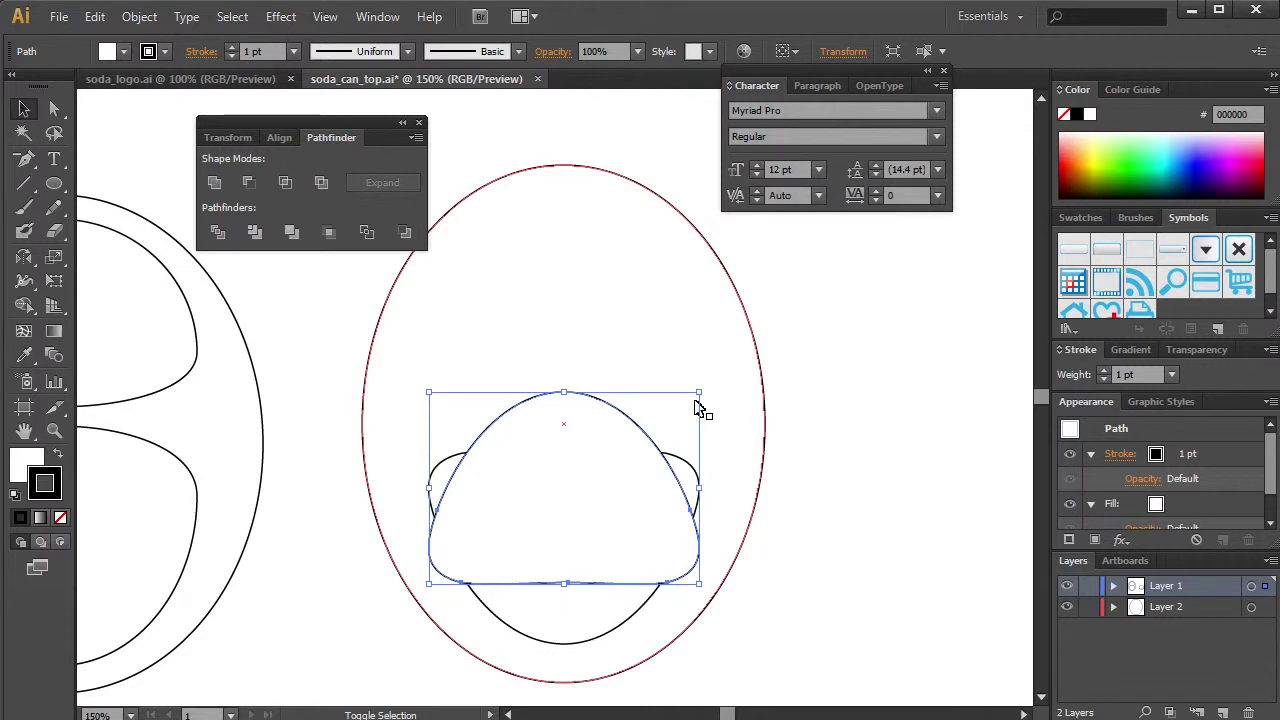
key("shift+Up")
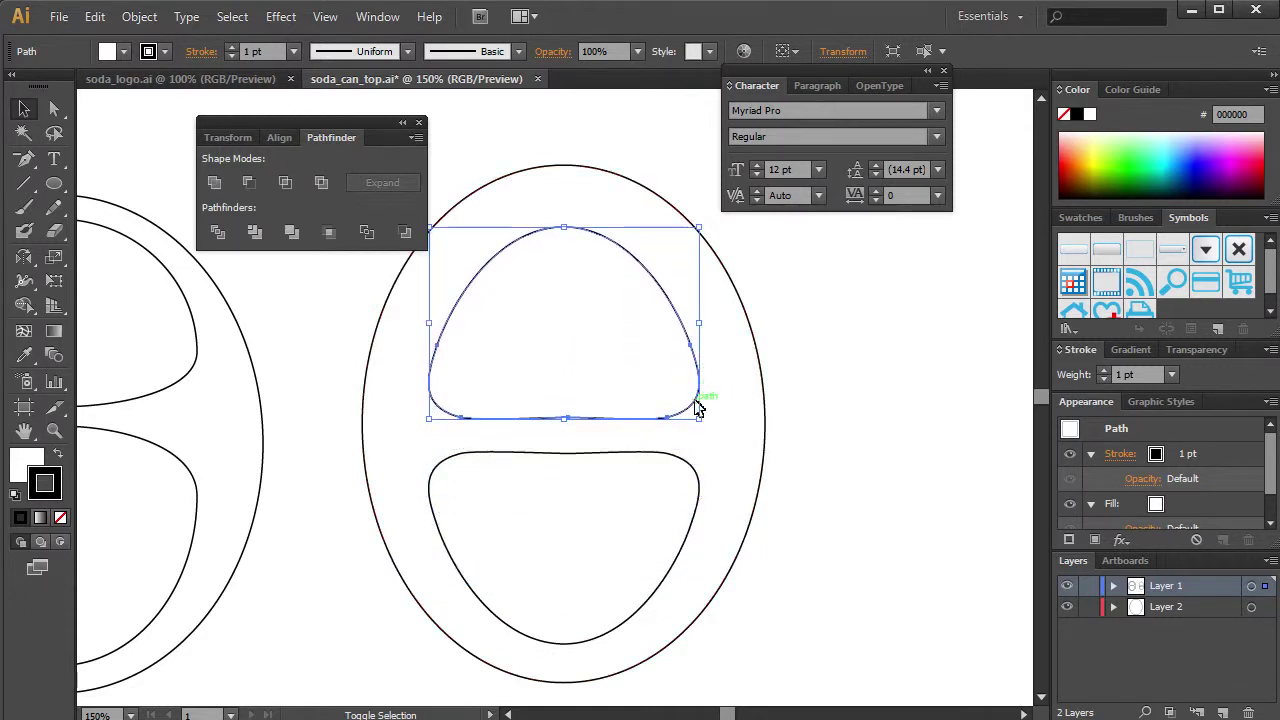
left_click(766, 360)
- Shorten the lower opening by moving its top edge slightly downward, keeping its width and bottom edge in place
key("space")
left_click_drag(766, 362, 889, 341)
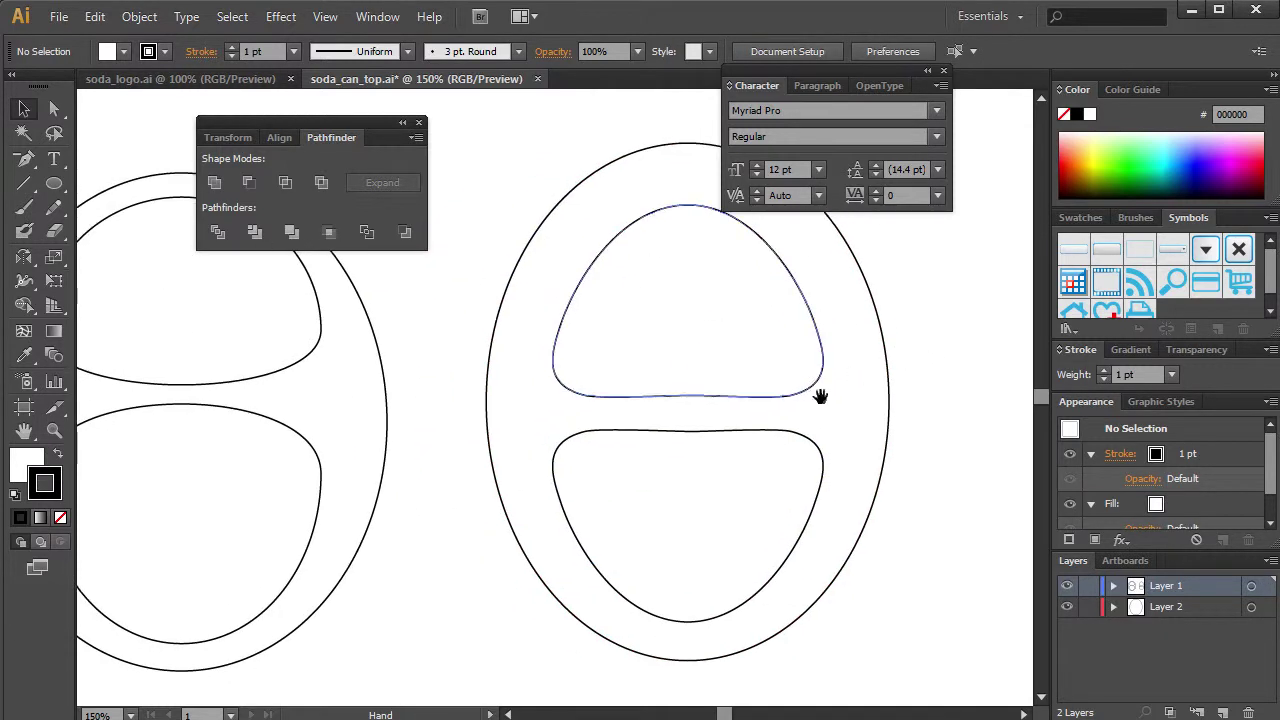
left_click(740, 433)
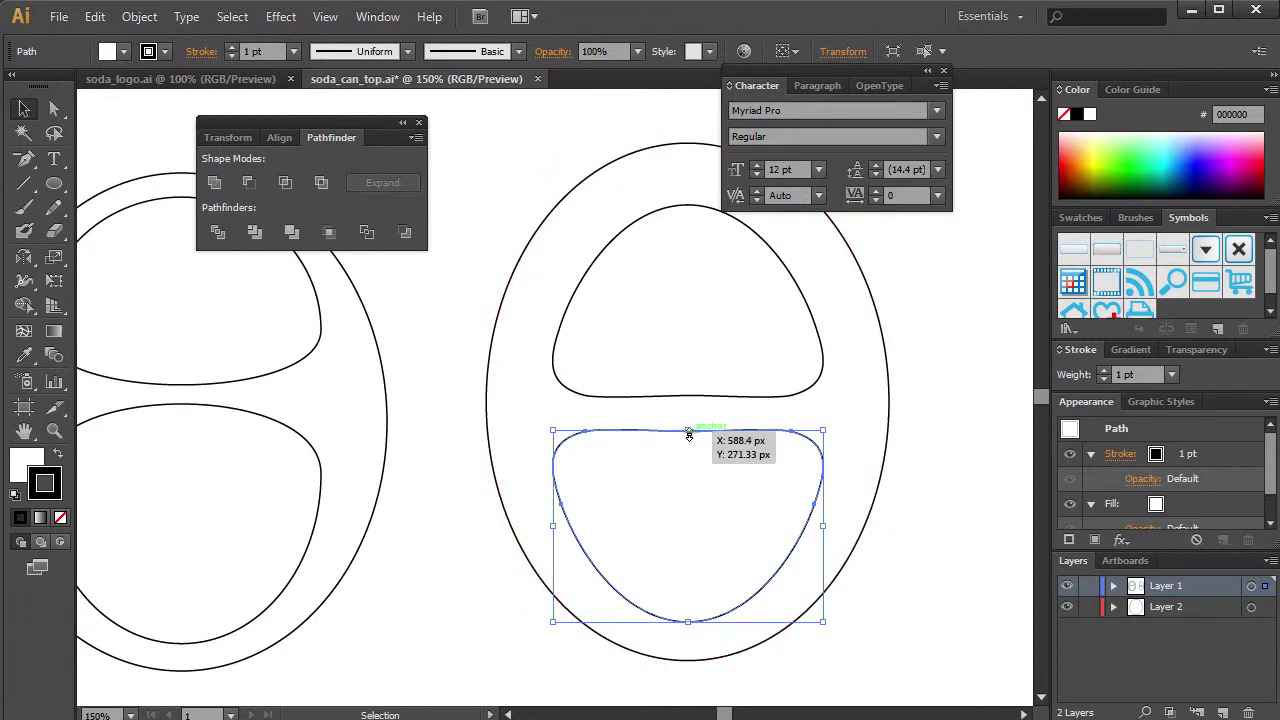
left_click_drag(687, 430, 687, 452)
left_click(757, 363)
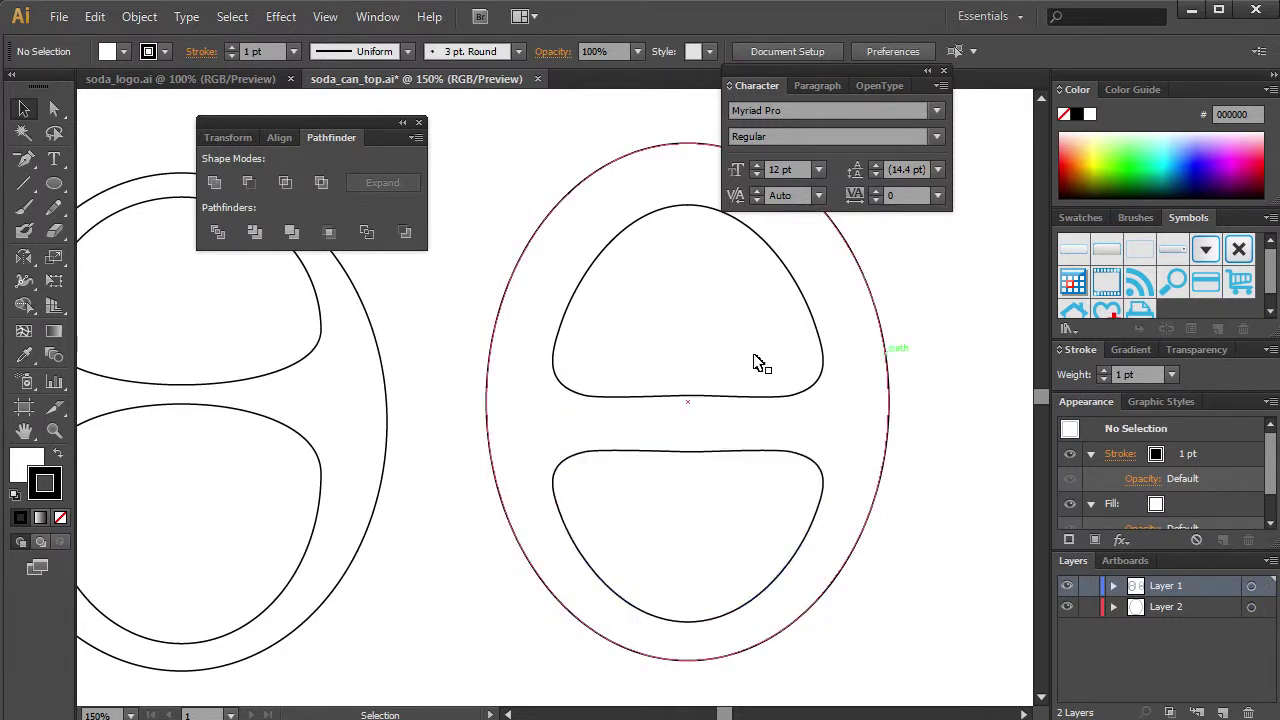
- Stretch the upper opening vertically, extending its flat edge down towards the lower opening and its curved end up towards the tab's rim
left_click(720, 398)
left_click_drag(688, 399, 689, 423)
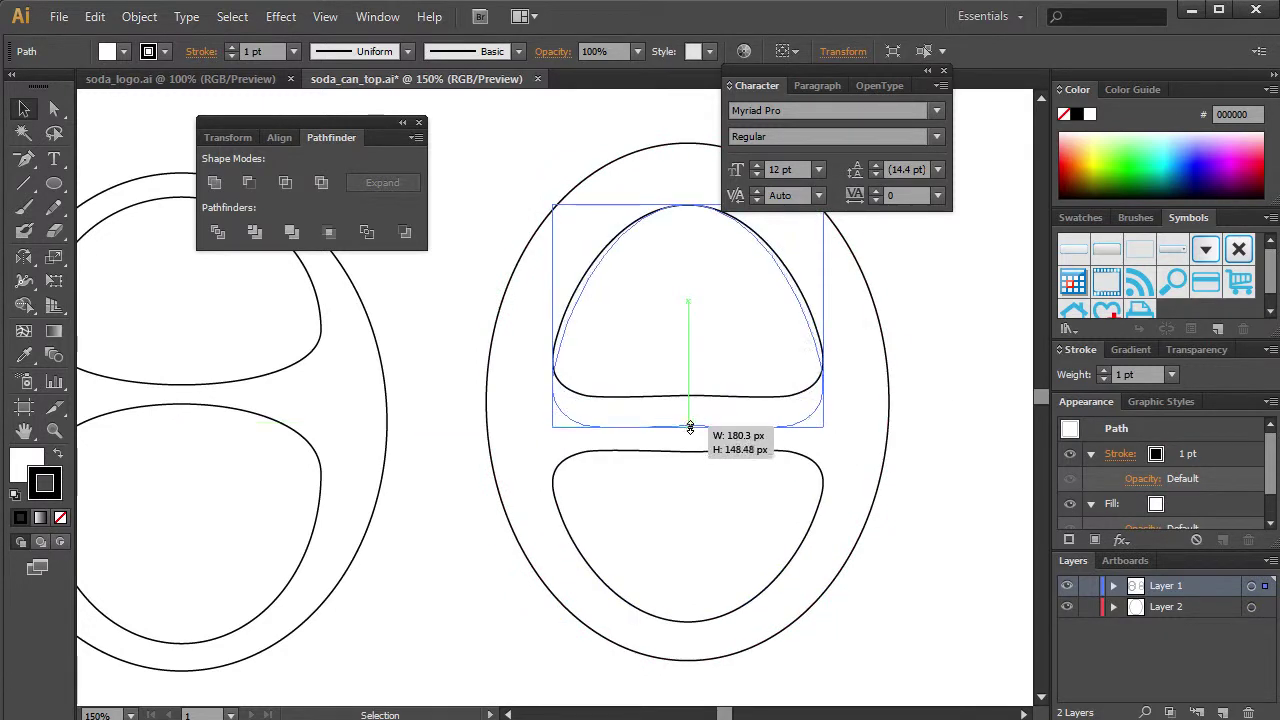
left_click(974, 263)
left_click_drag(960, 285, 1004, 327)
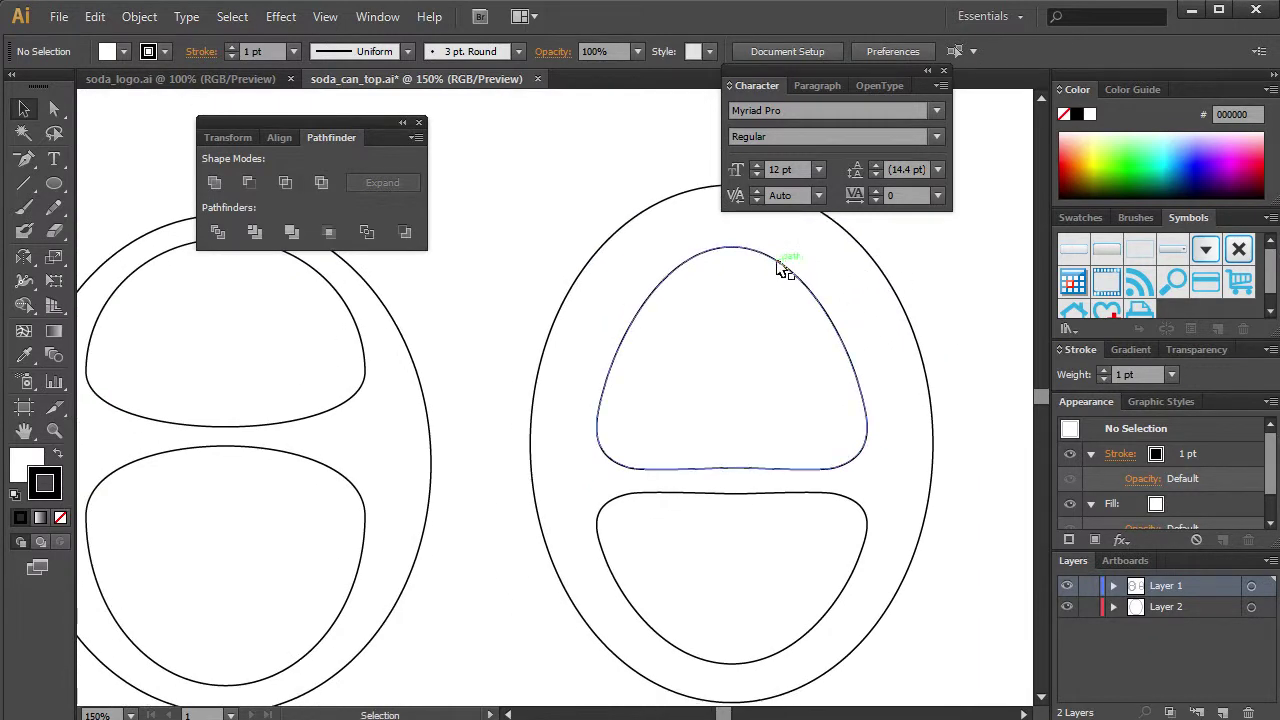
left_click(780, 267)
left_click_drag(733, 252, 734, 220)
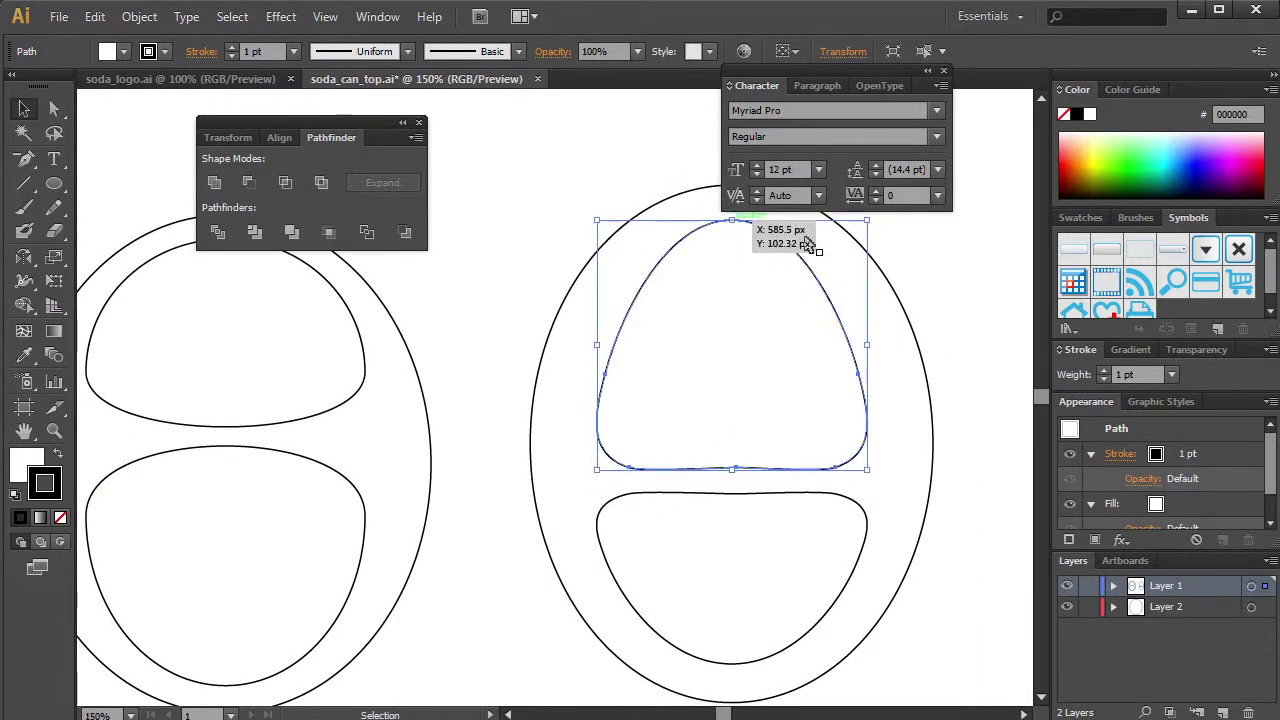
left_click(966, 243)
left_click_drag(554, 408, 630, 372)
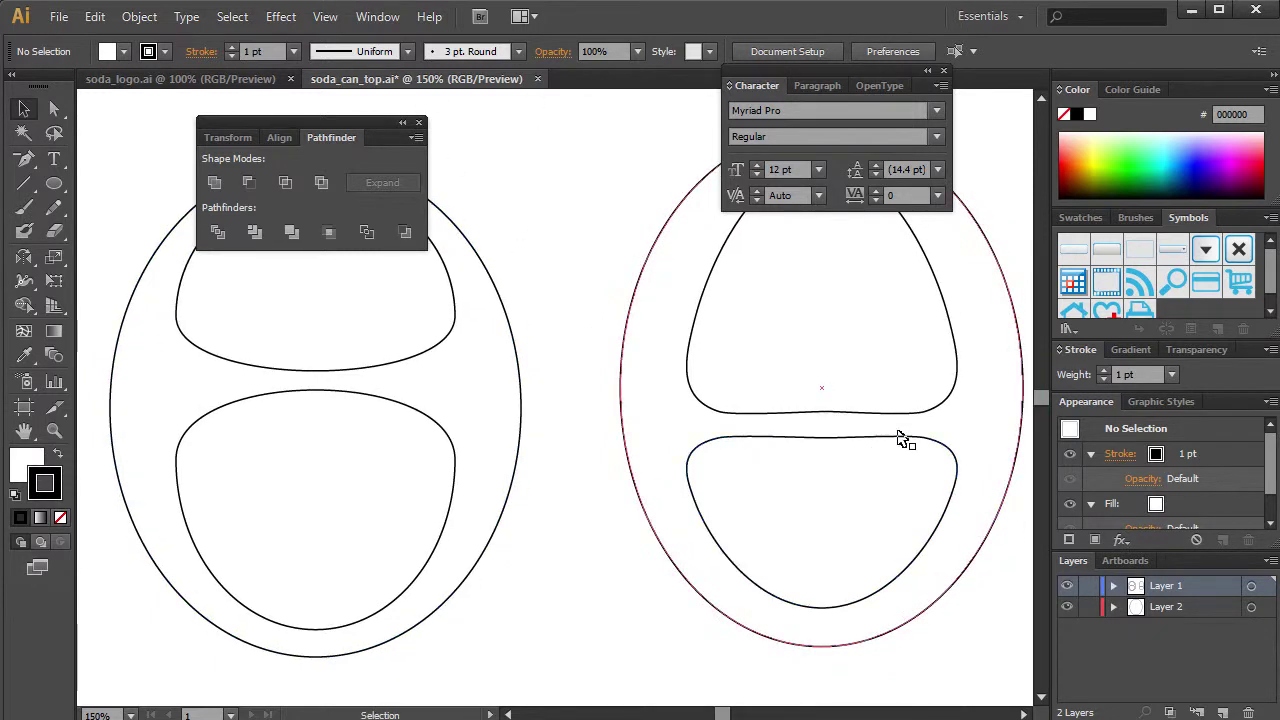
- Compare the reshaped tab outline with the original tab outline beside it, checking the rim and both openings
left_click(869, 443)
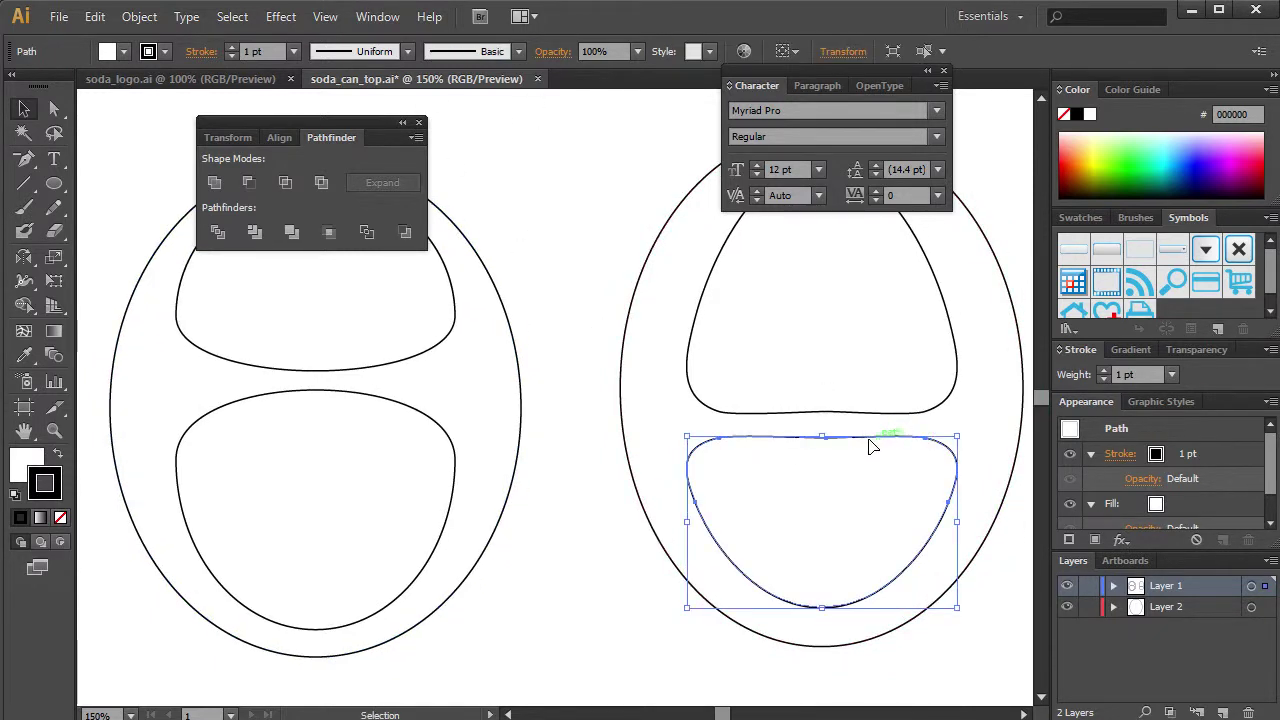
left_click(563, 394)
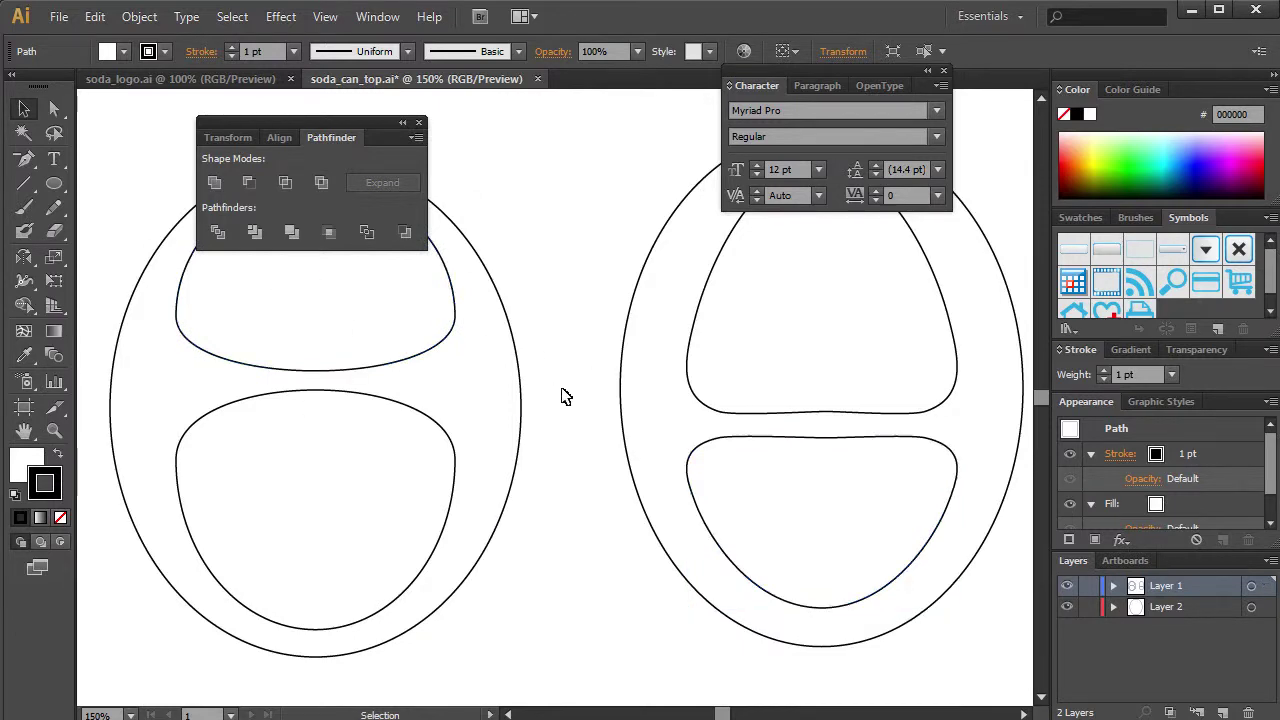
key("space")
left_click_drag(505, 383, 623, 361)
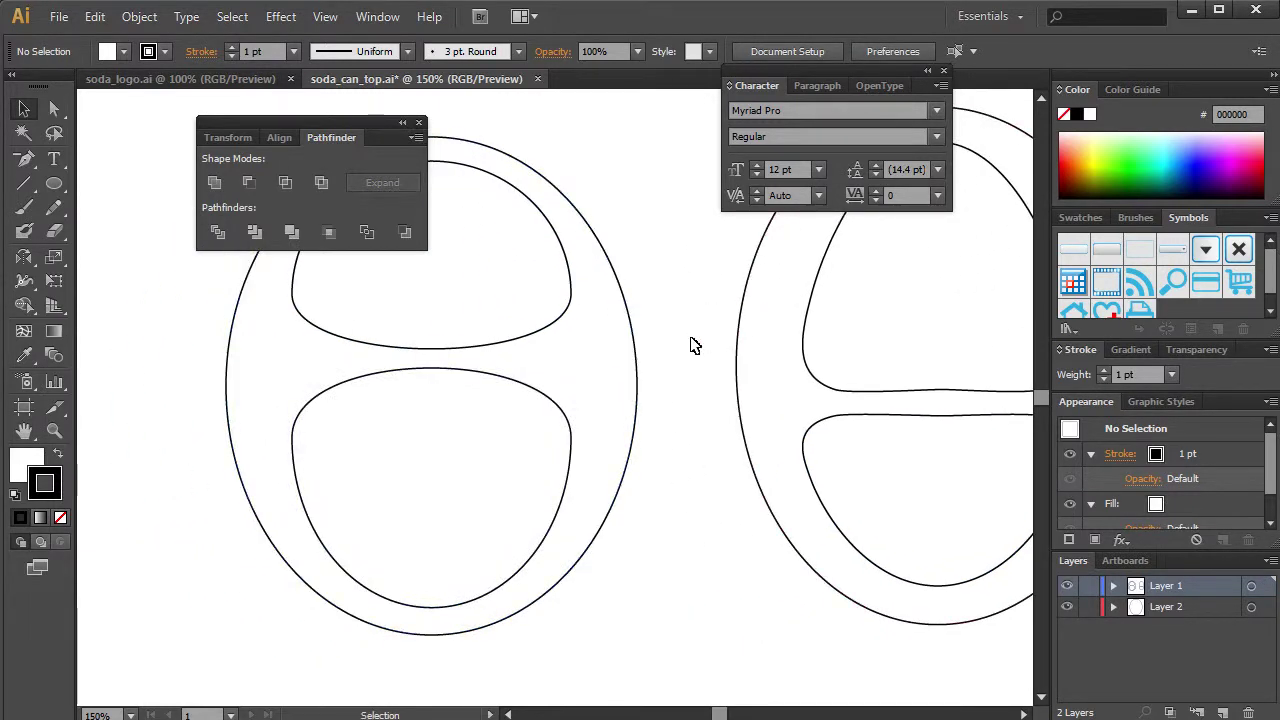
key("ctrl+minus")
key("space")
left_click_drag(642, 277, 580, 326)
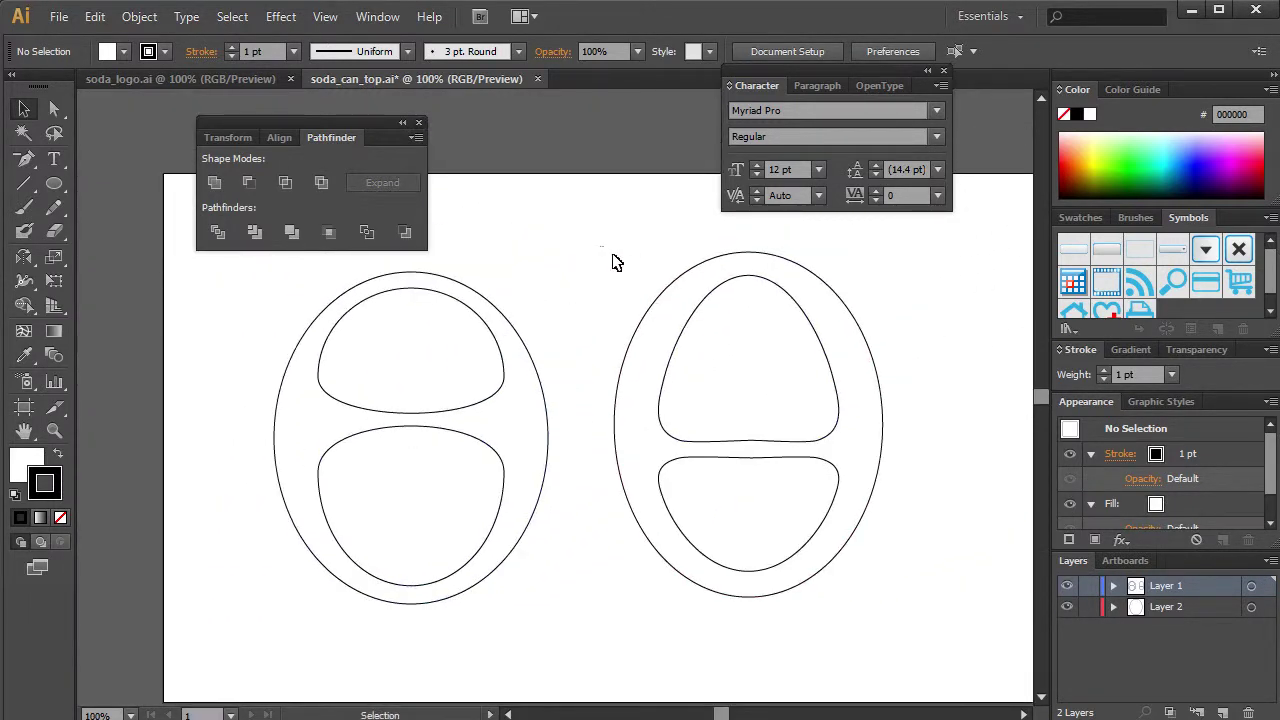
left_click_drag(600, 246, 885, 623)
left_click_drag(923, 560, 633, 240)
left_click_drag(645, 206, 810, 632)
left_click(897, 558)
key("space")
left_click_drag(874, 590, 850, 560)
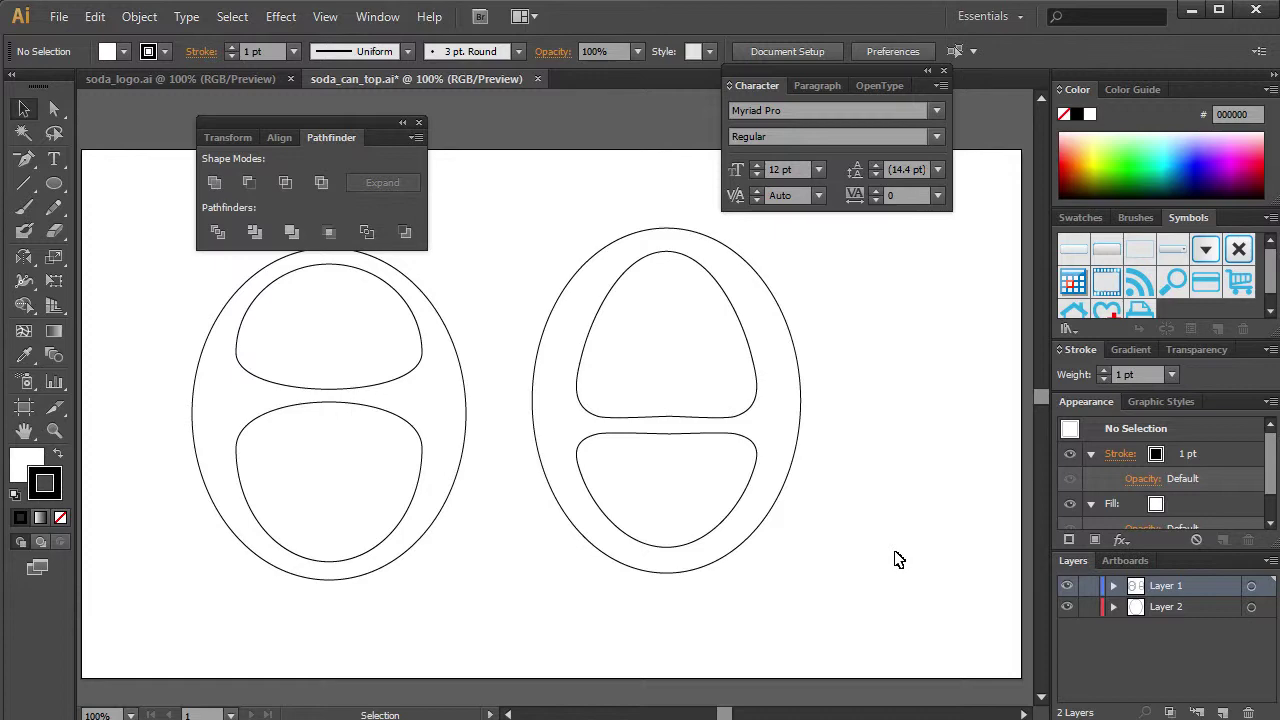
- Save a new version of the document as soda_can_top_v2 in the ai folder, in Adobe Illustrator format
left_click(59, 19)
left_click(187, 206)
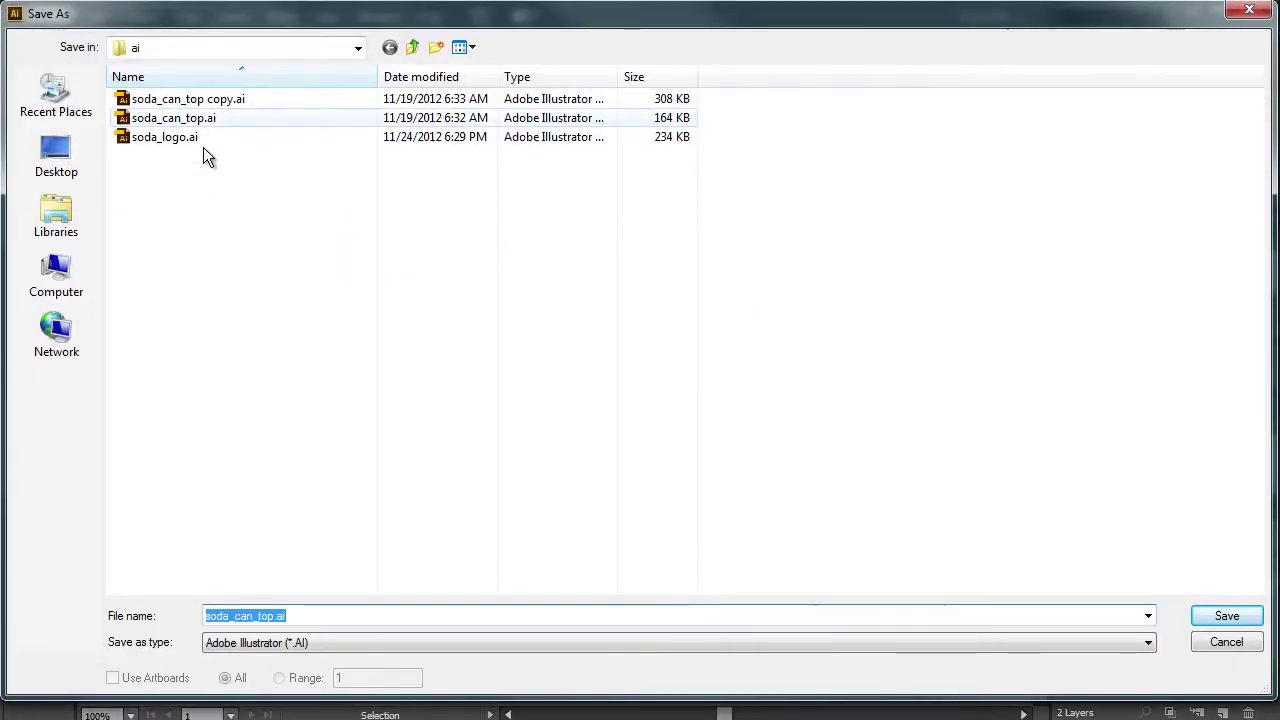
left_click(201, 144)
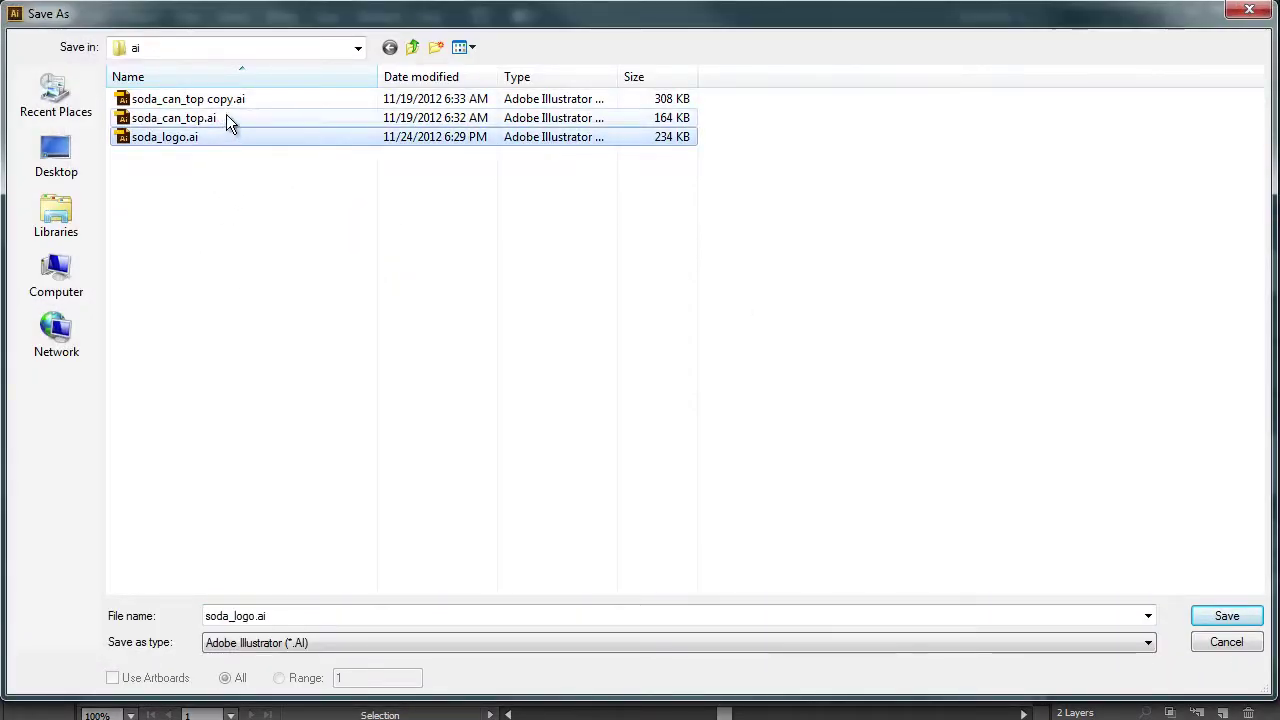
left_click(232, 117)
left_click(262, 97)
left_click(354, 616)
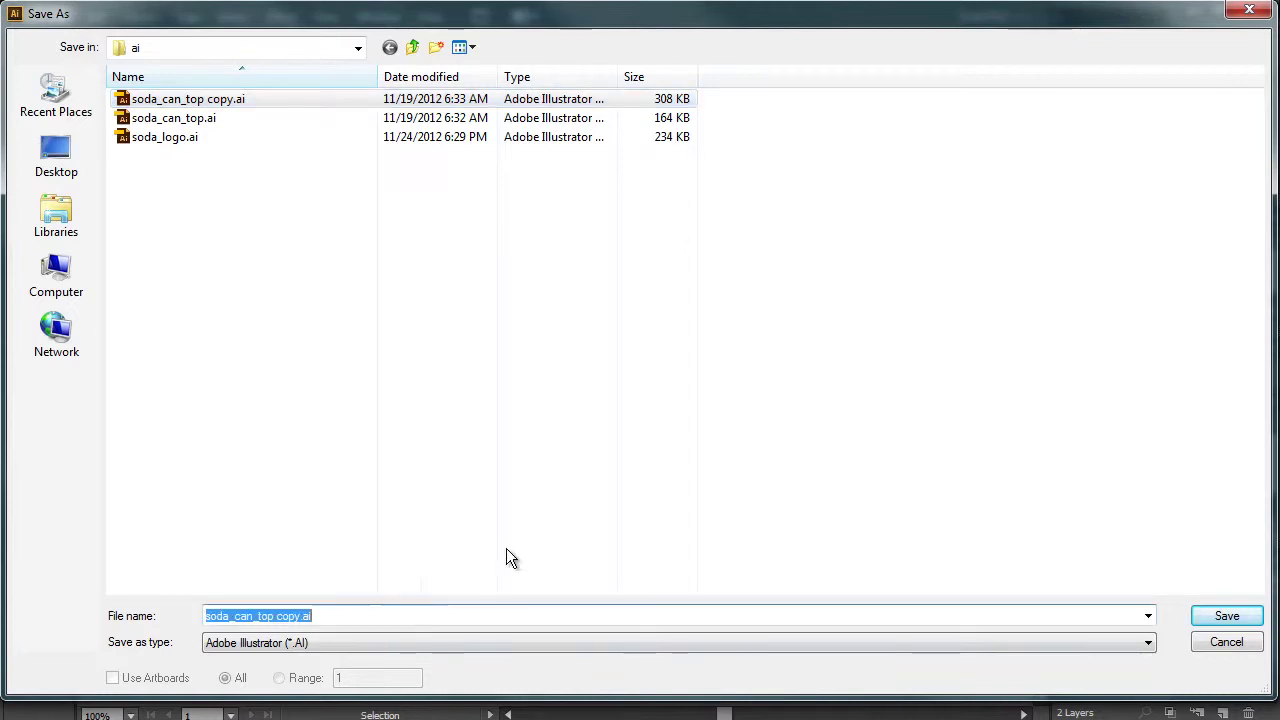
key("End")
key("BackSpace")
key("BackSpace")
key("BackSpace")
key("BackSpace")
key("BackSpace")
key("BackSpace")
key("BackSpace")
key("BackSpace")
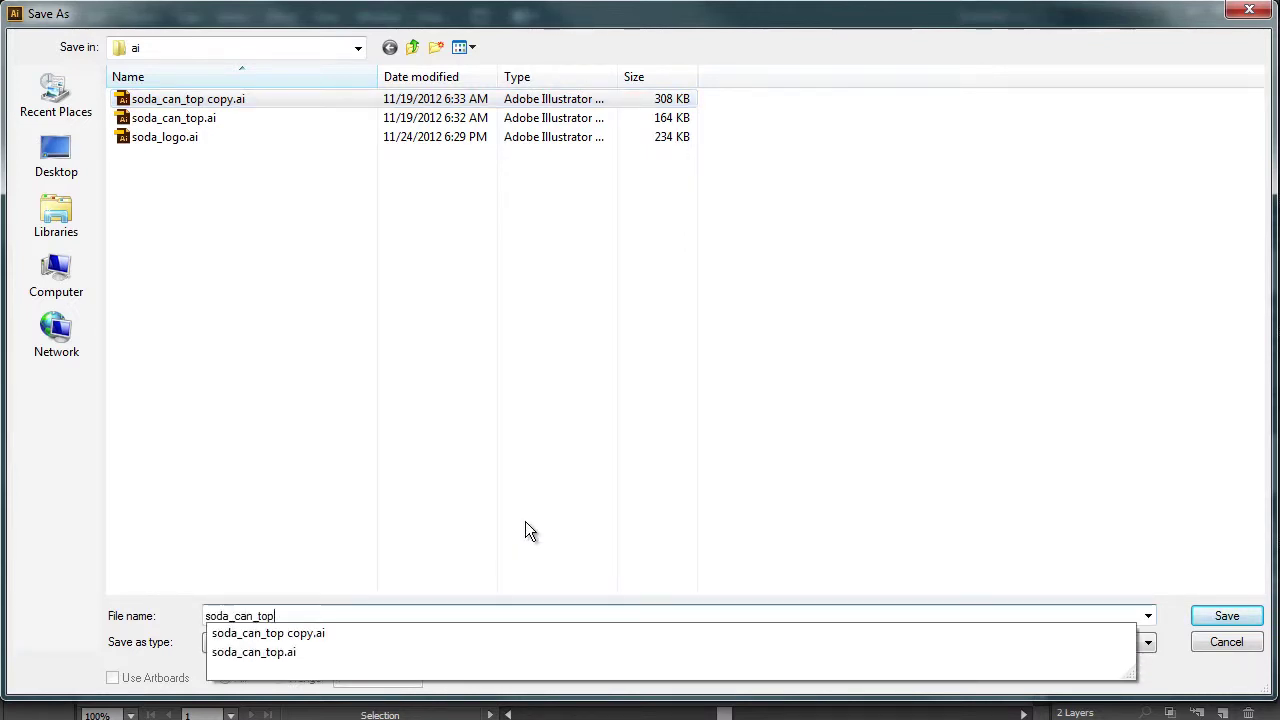
type("_v2")
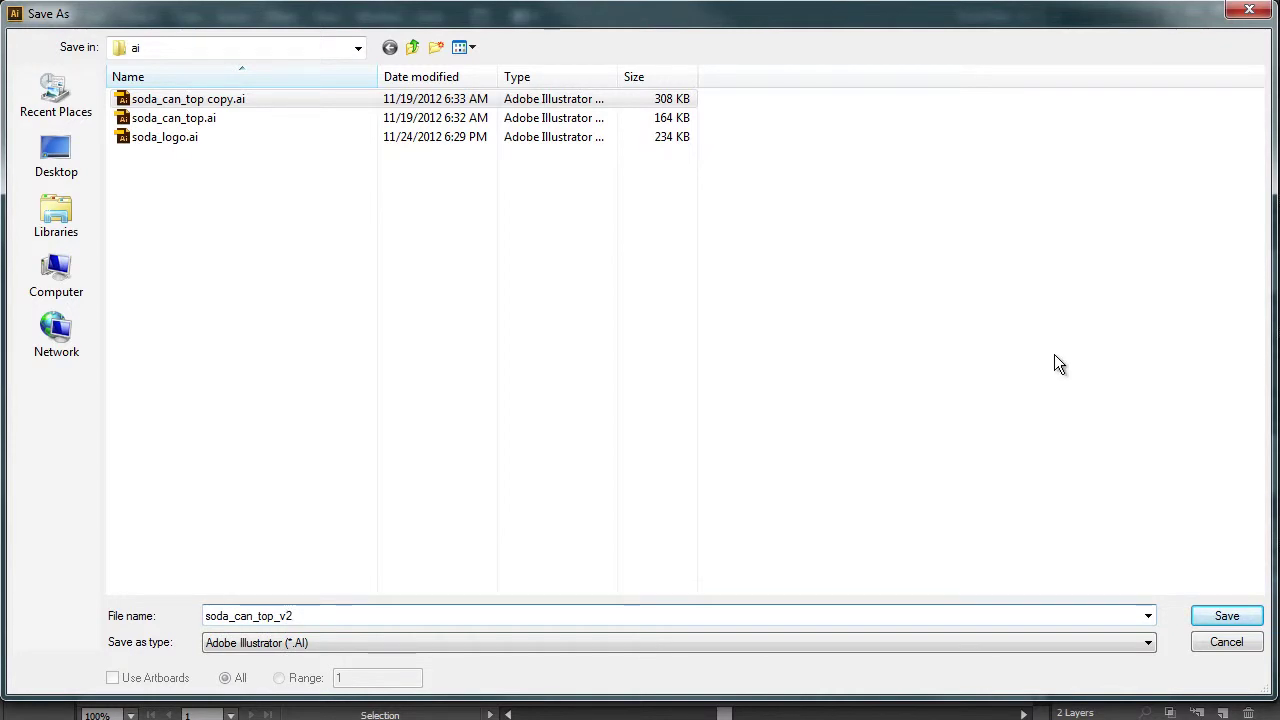
left_click(1227, 614)
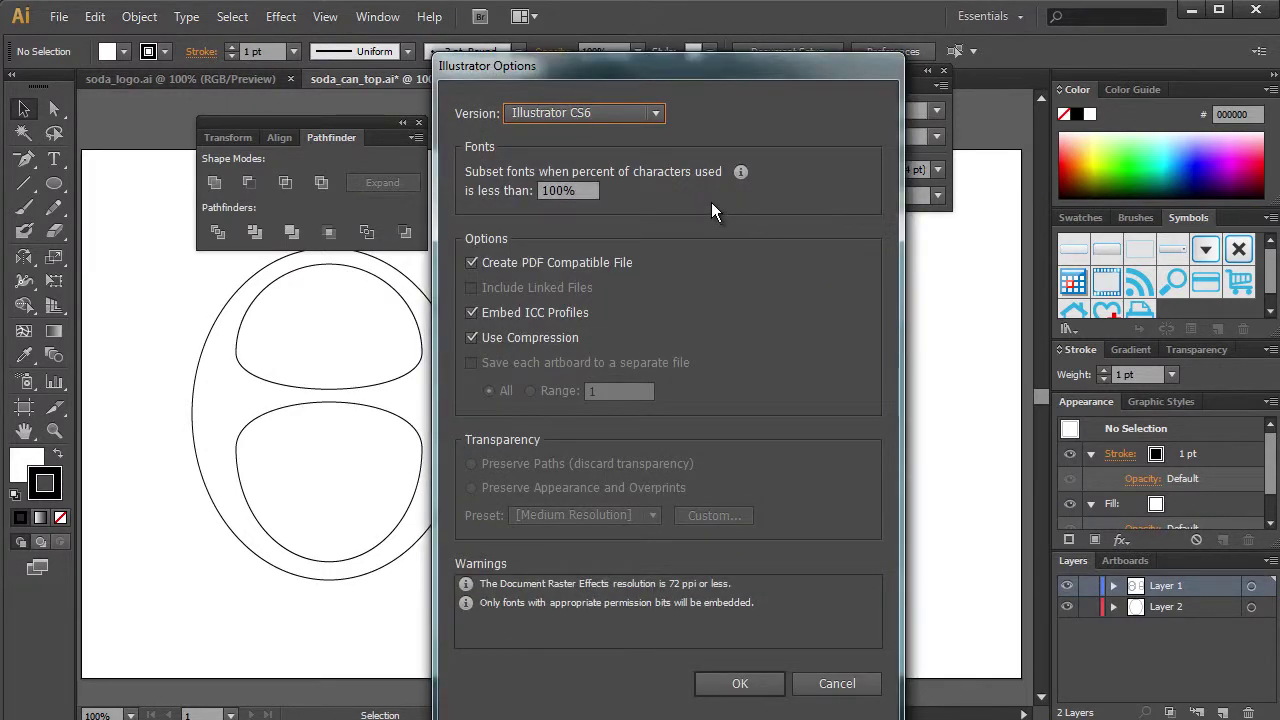
- Set the saved file's version to the legacy Illustrator 8 format and accept the save options
left_click_drag(698, 72, 700, 46)
left_click(656, 90)
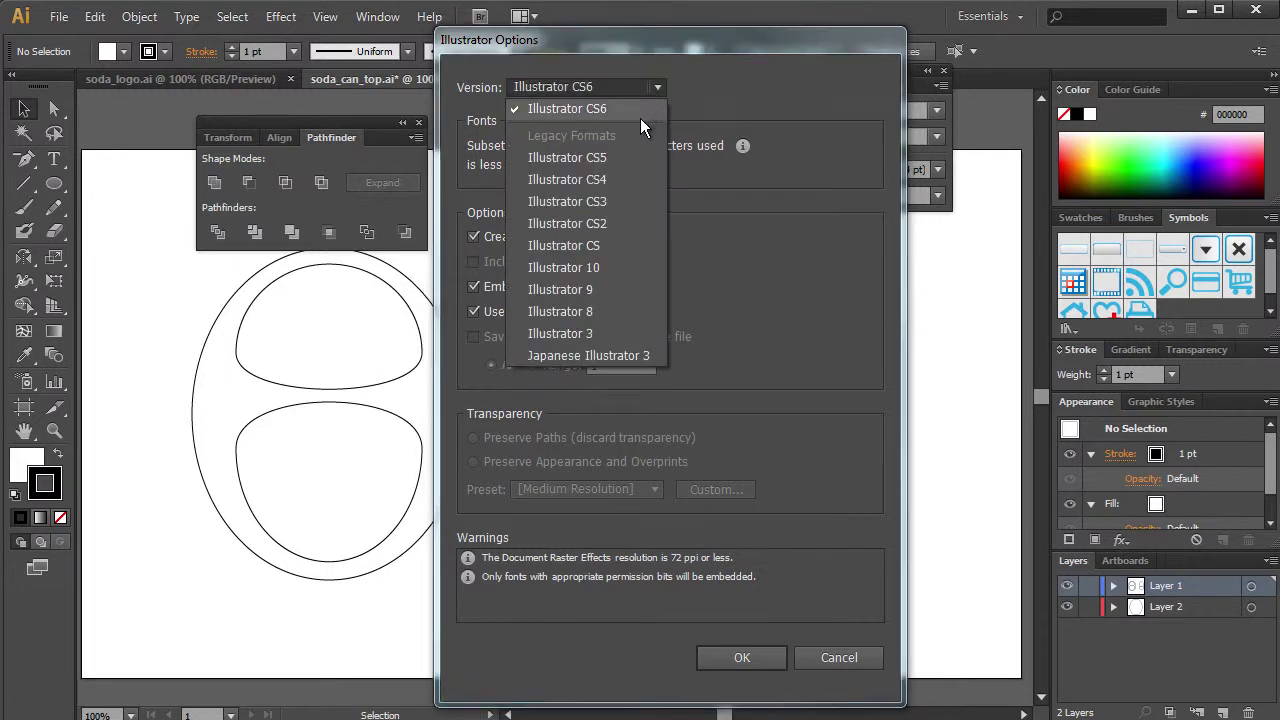
left_click(590, 309)
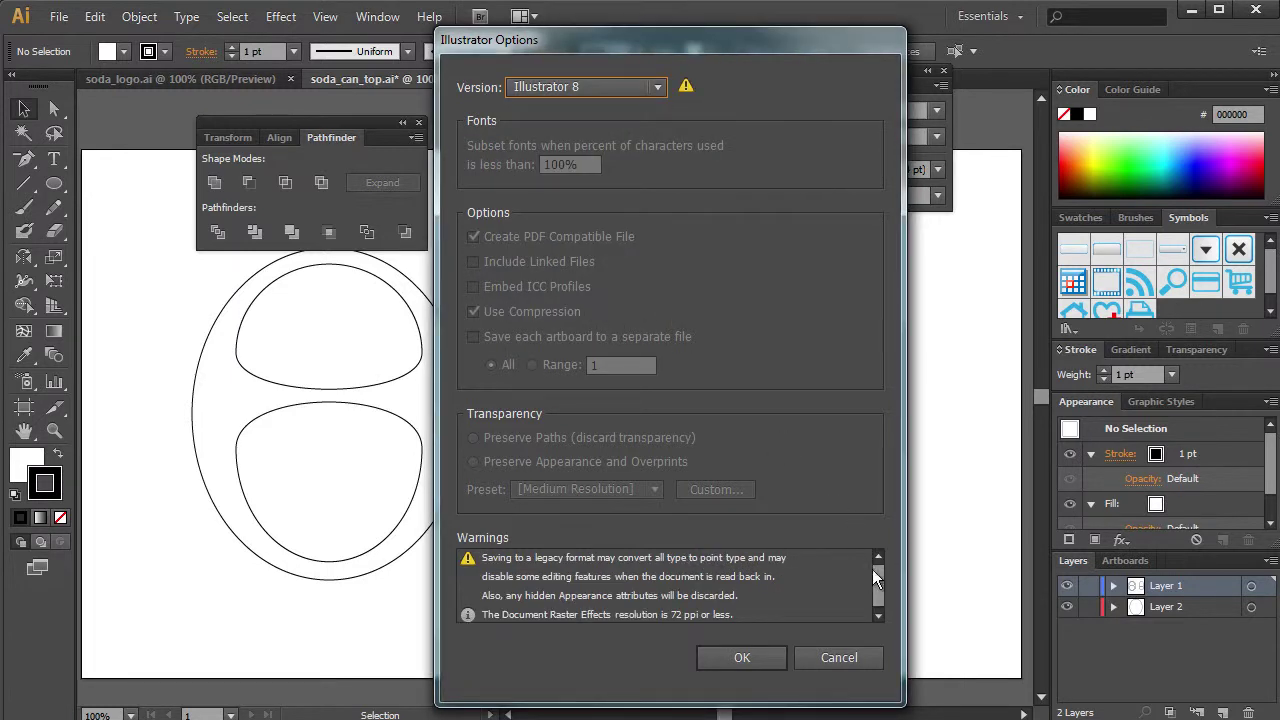
left_click_drag(872, 569, 881, 582)
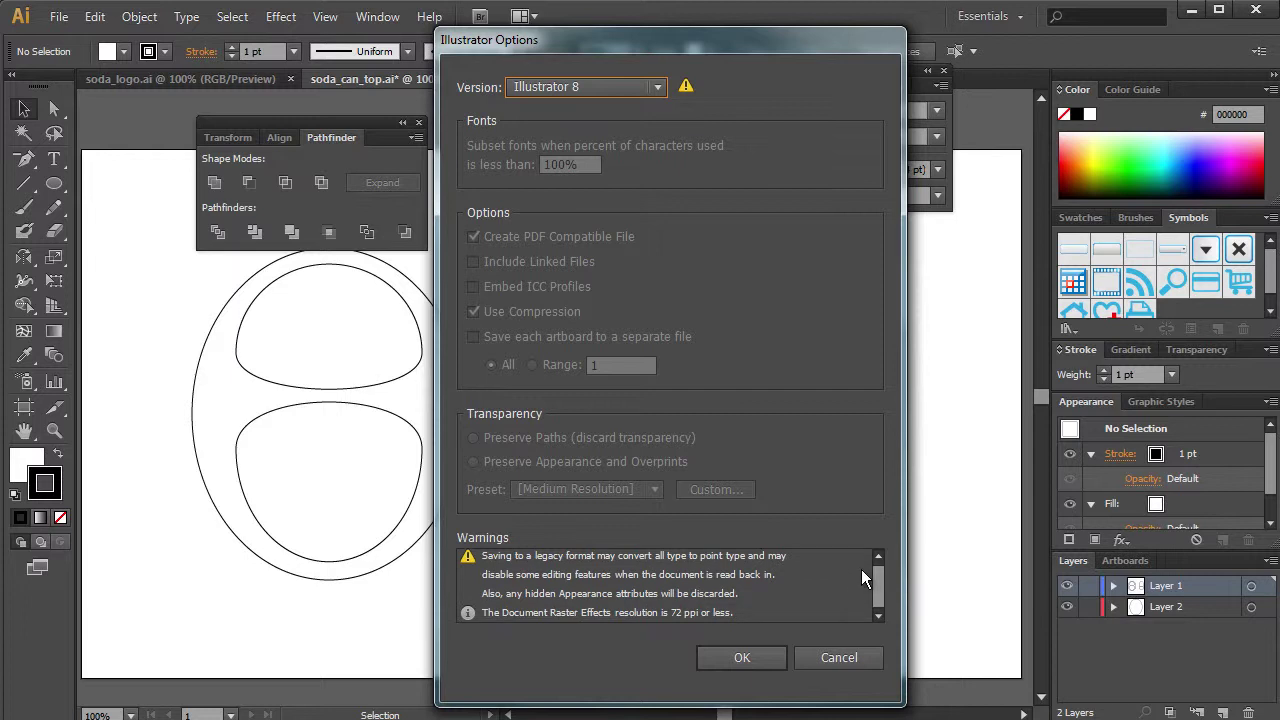
left_click_drag(874, 570, 883, 568)
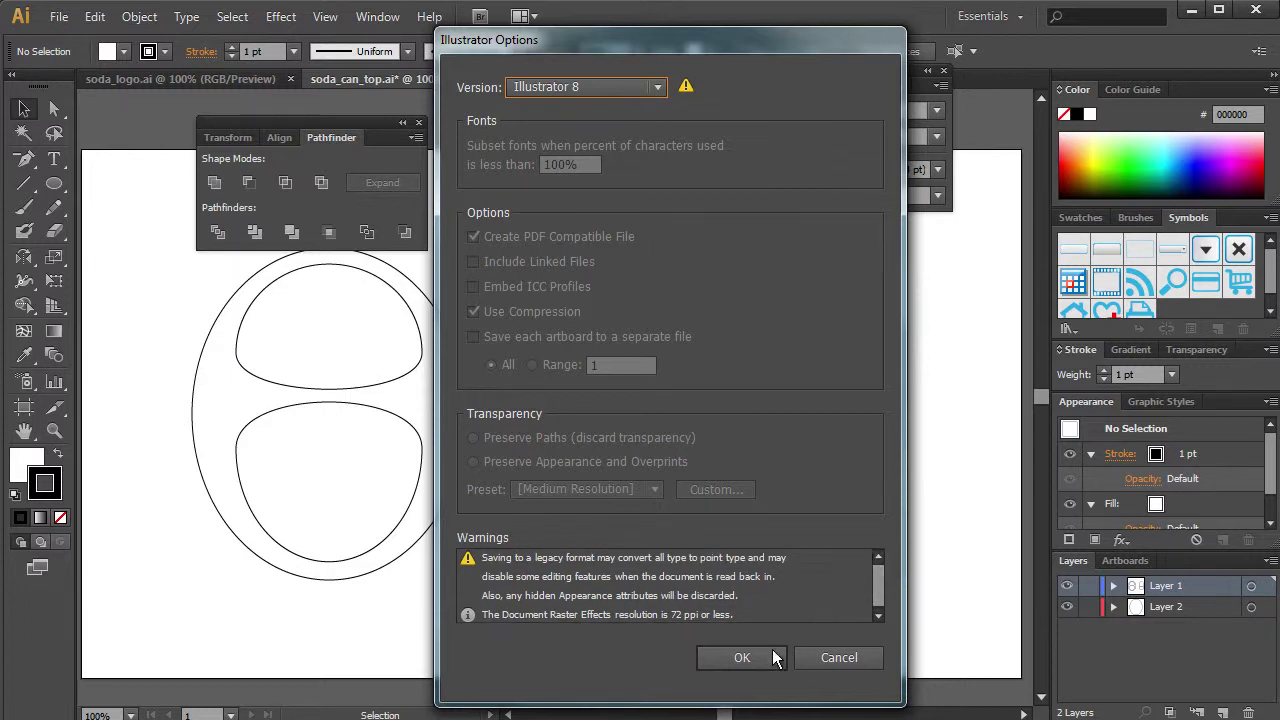
left_click(742, 657)
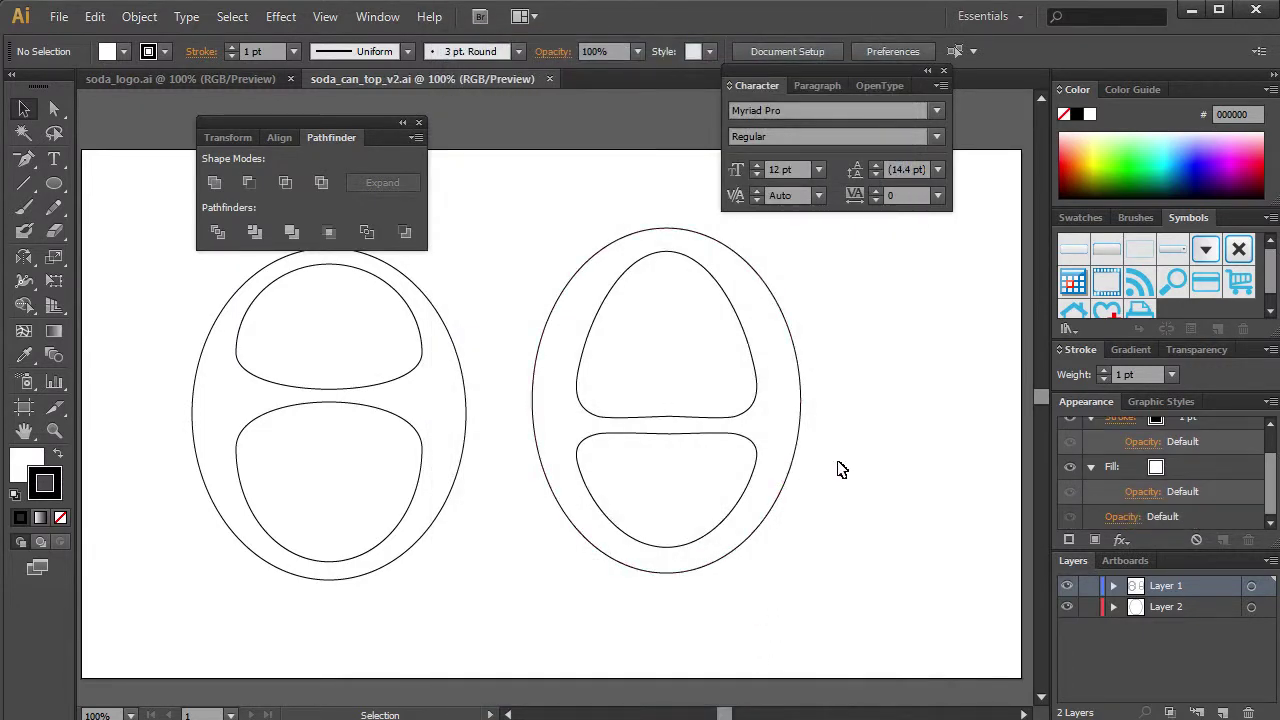
left_click_drag(843, 466, 703, 371)
left_click(893, 361)
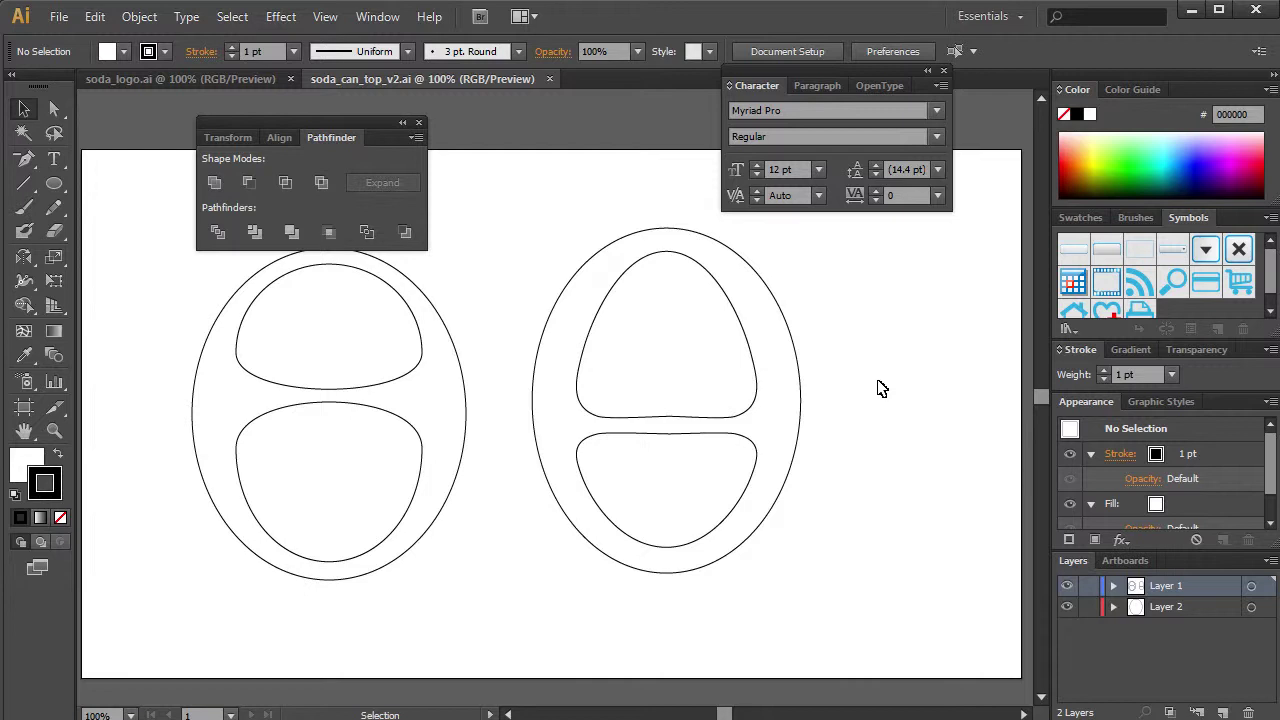
left_click_drag(872, 408, 743, 394)
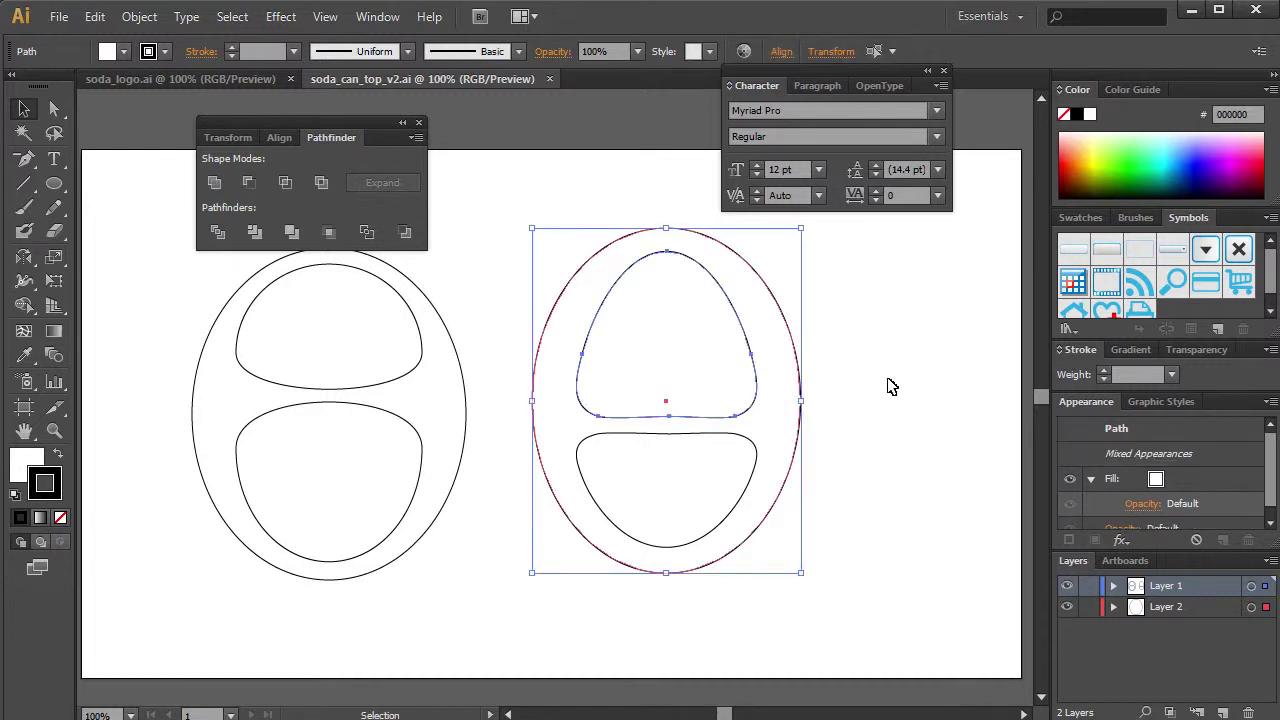
left_click(880, 418)
- Switch to Maya and view the existing pull tab on top of the soda can
mouse_move(716, 714)
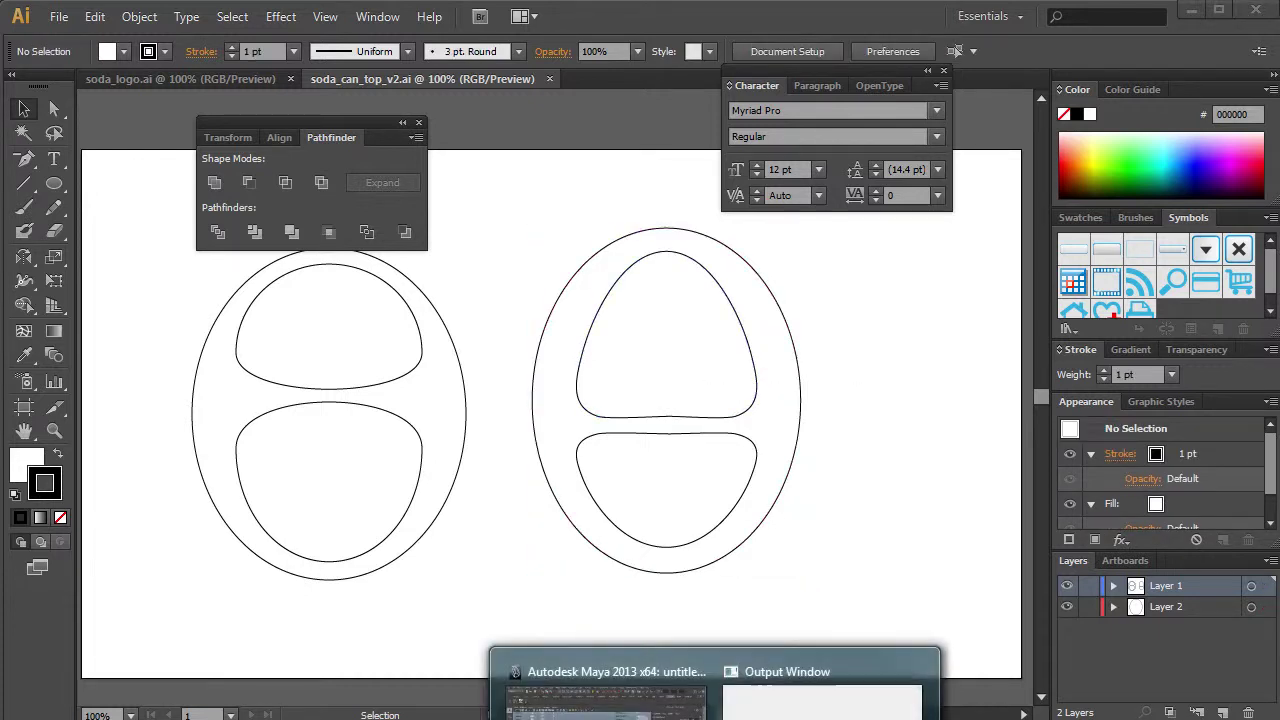
left_click(600, 680)
left_click(778, 388)
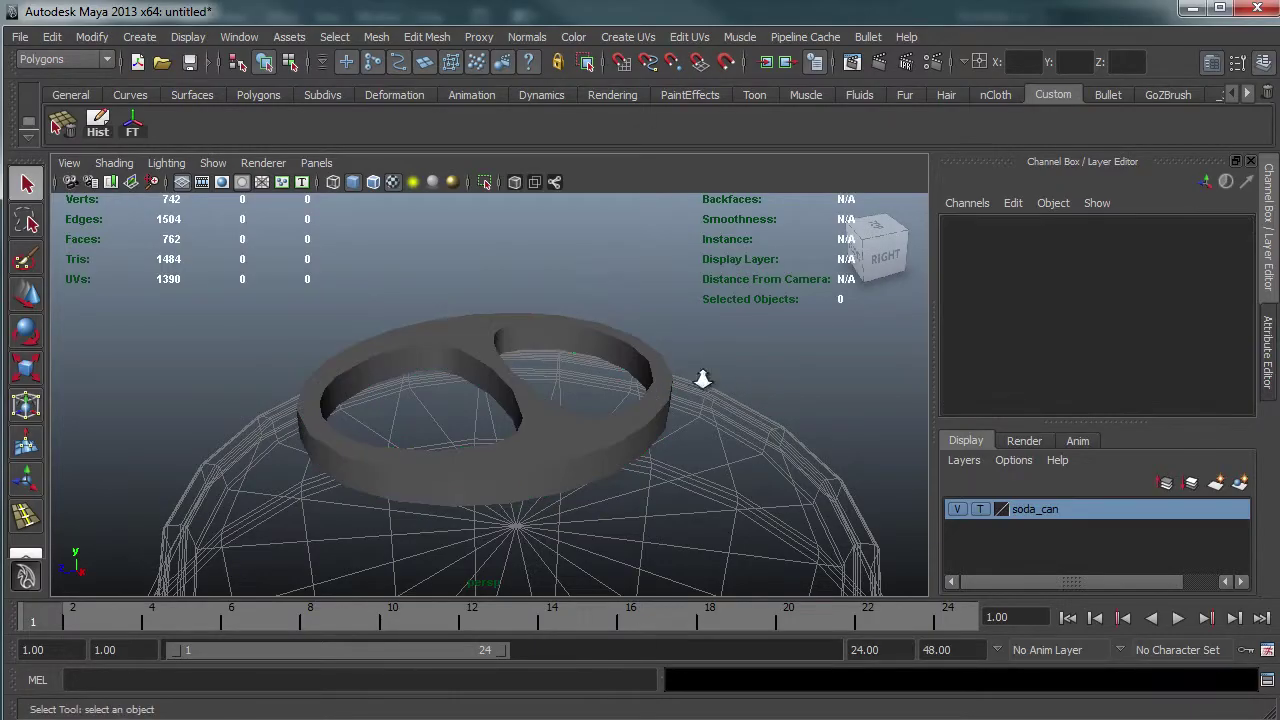
scroll(425, 438, "down", 5)
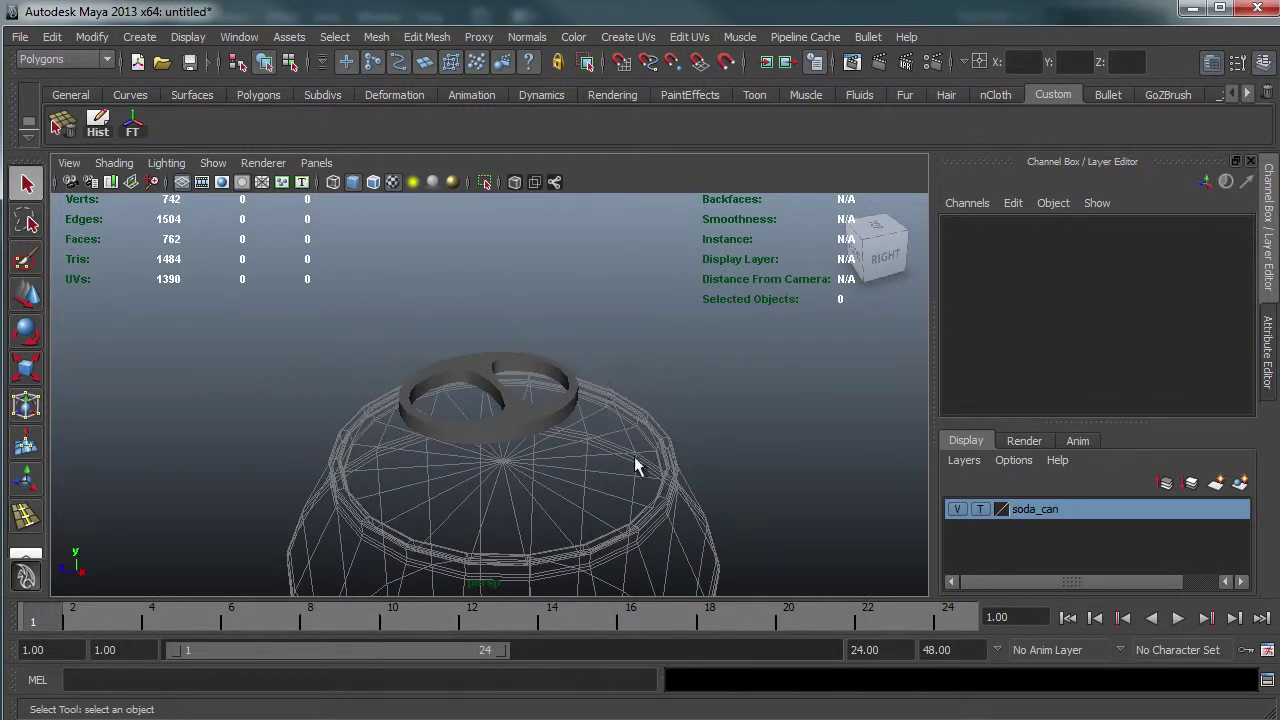
- Return to Illustrator, delete the original tab outline with its two openings, and save the file with only the reshaped tab
key("alt+Tab")
left_click_drag(825, 583, 657, 345)
left_click(507, 254)
left_click_drag(468, 301, 590, 327)
left_click_drag(584, 268, 460, 606)
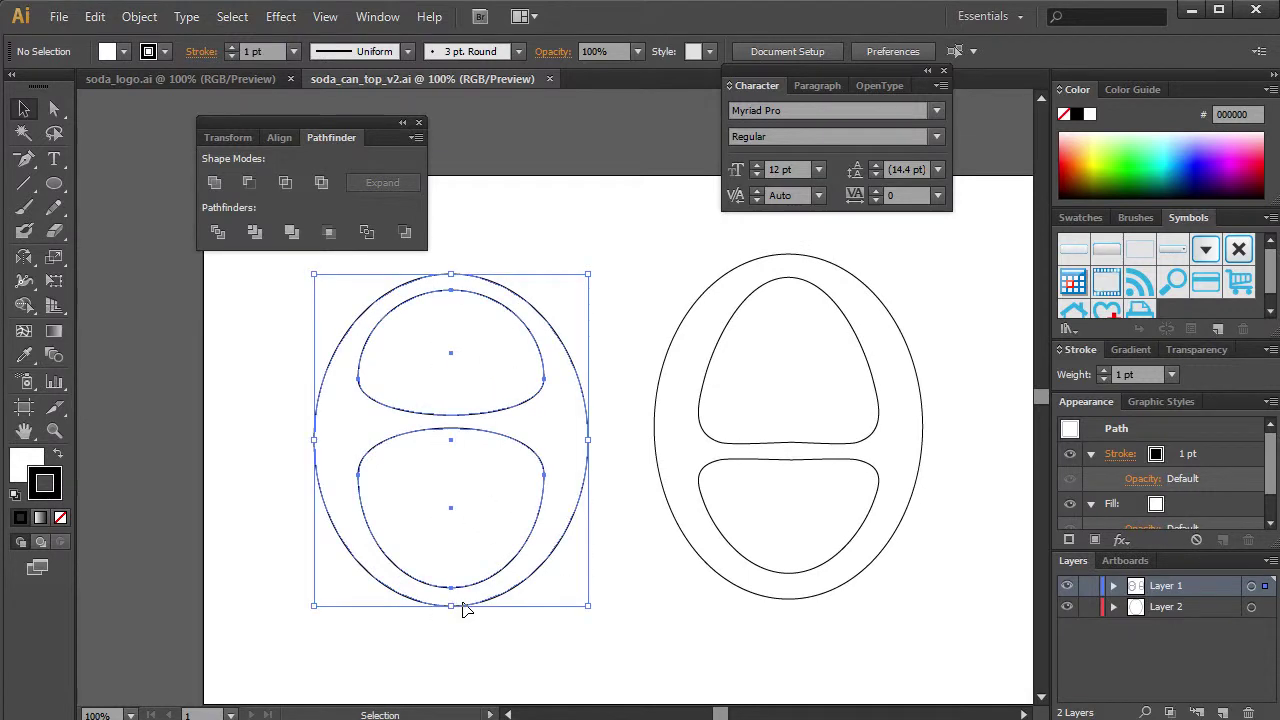
key("Delete")
left_click_drag(548, 416, 413, 401)
key("ctrl+s")
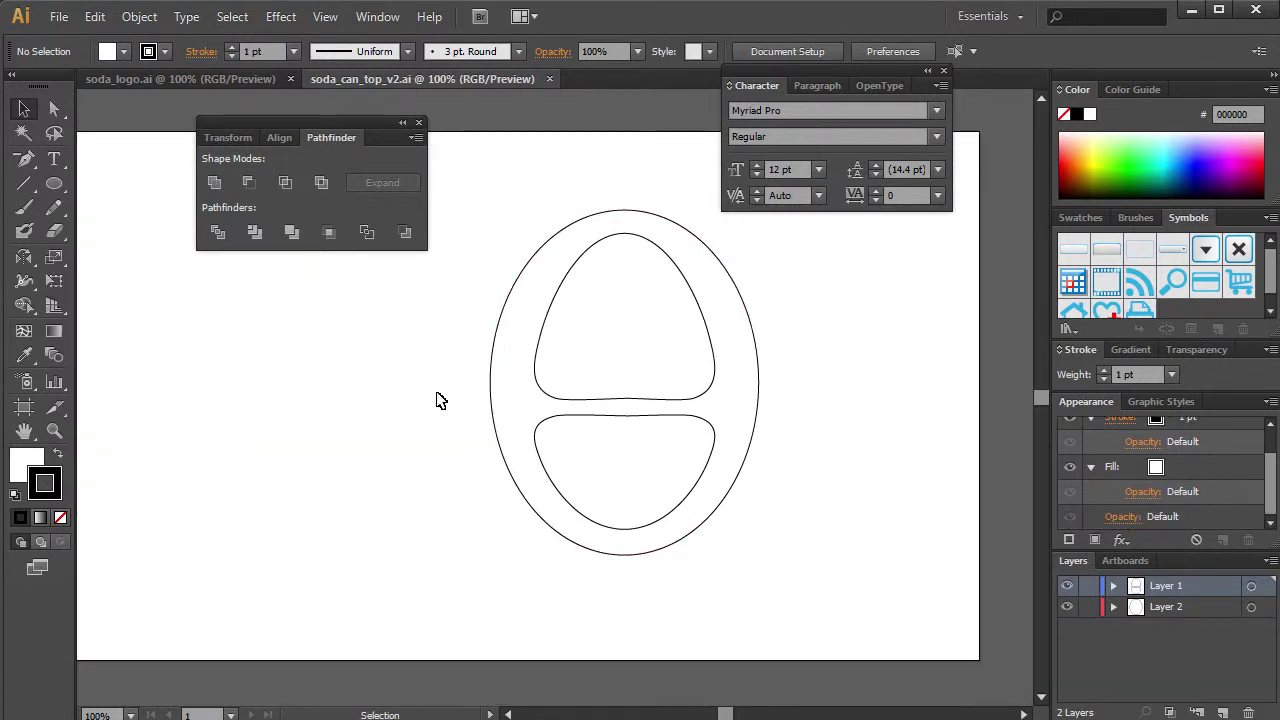
- Switch to Maya and import soda_can_top_v2.ai into the soda can scene
left_click(605, 690)
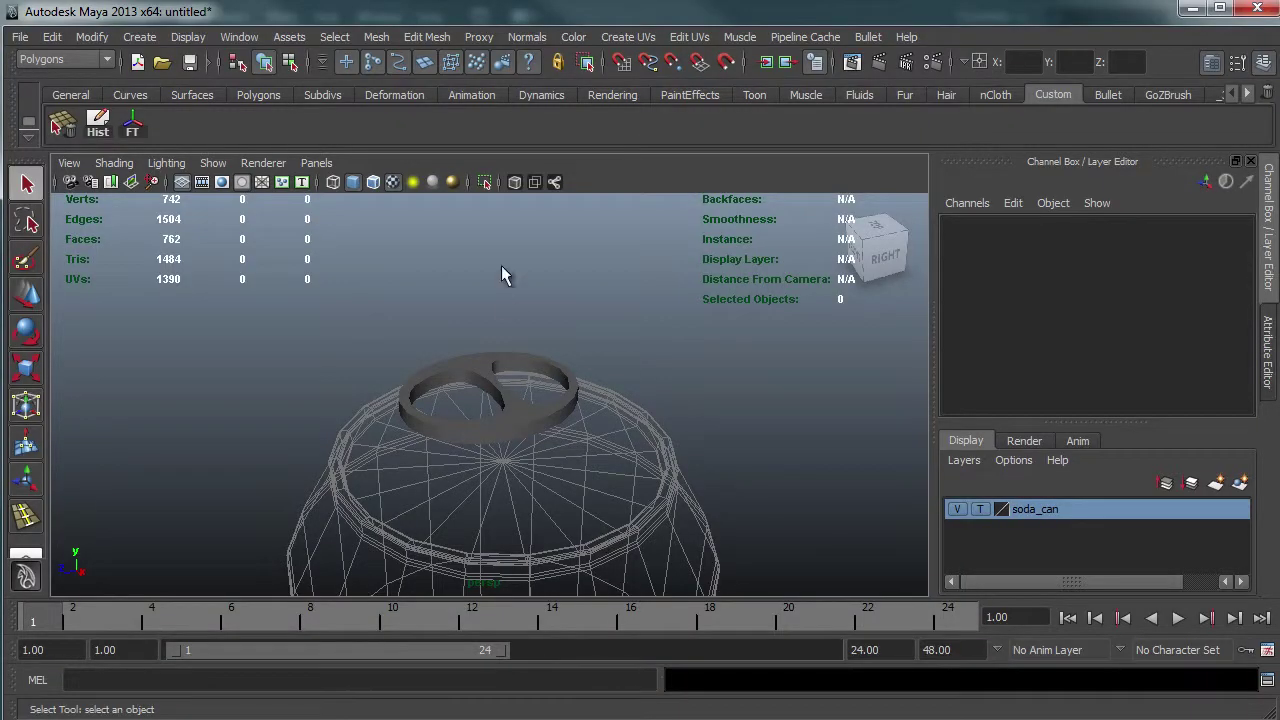
left_click_drag(587, 395, 347, 209)
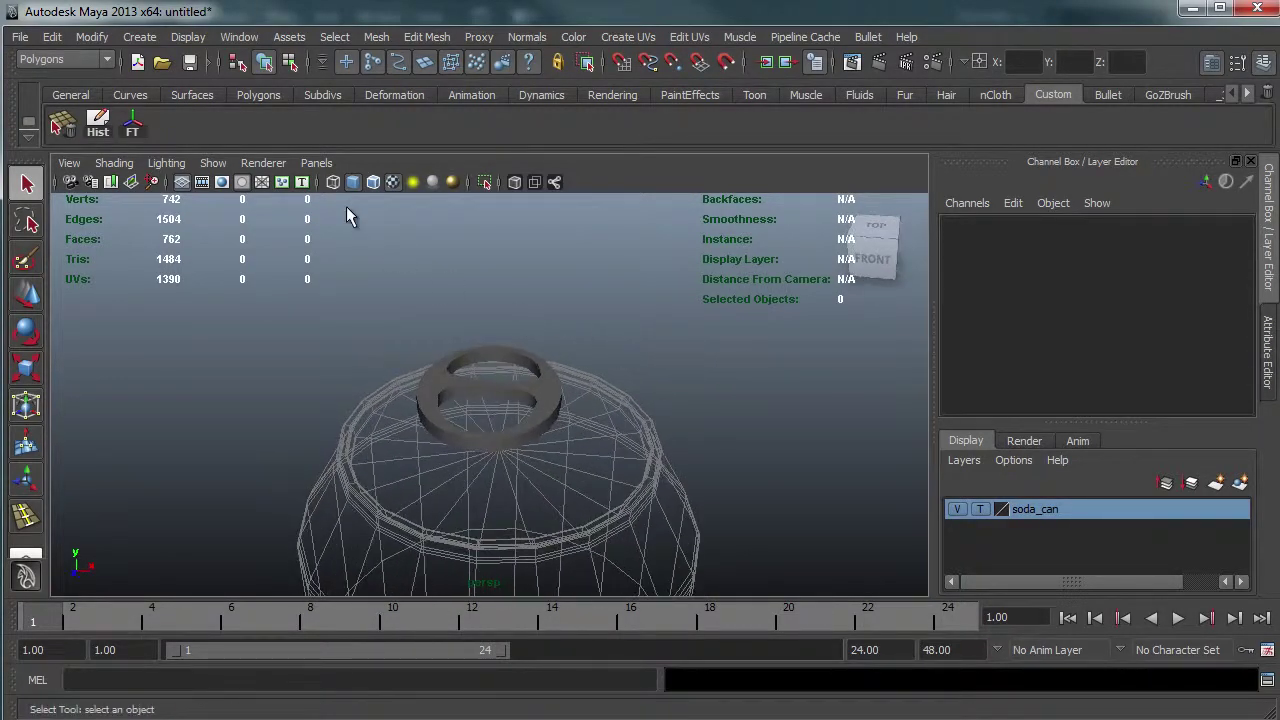
left_click(19, 36)
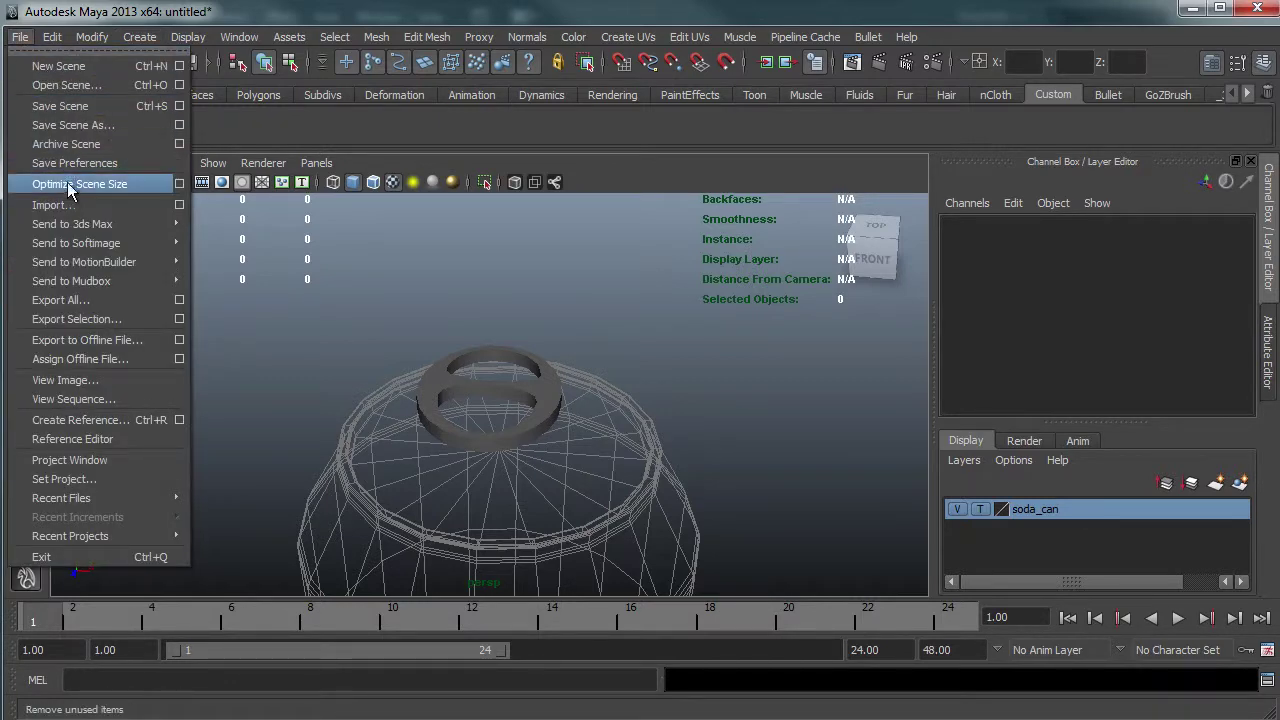
left_click(110, 206)
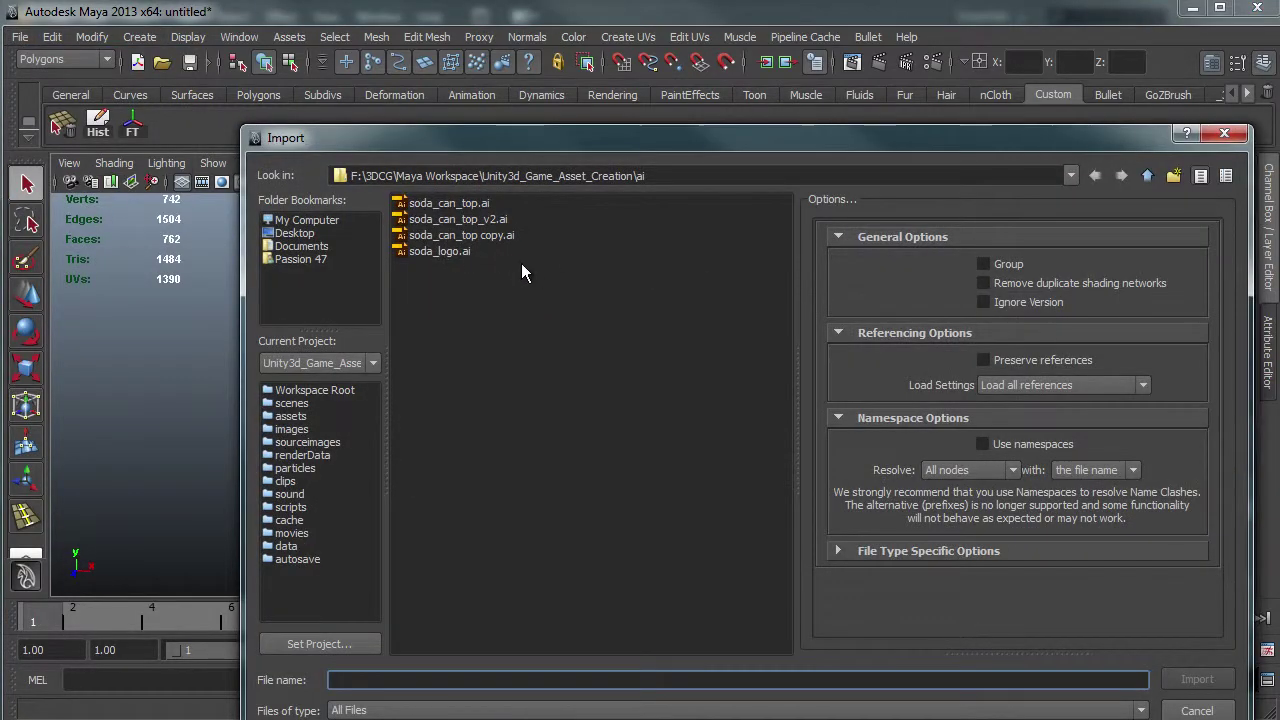
left_click(496, 222)
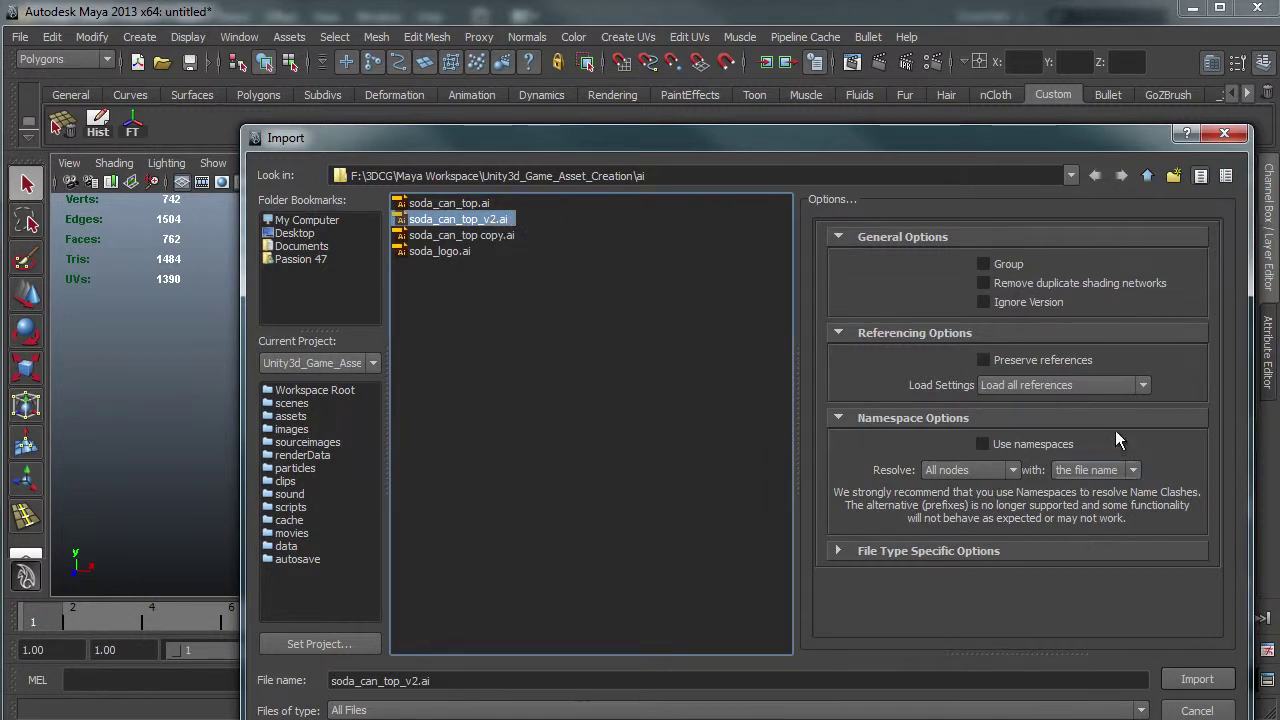
left_click(1197, 681)
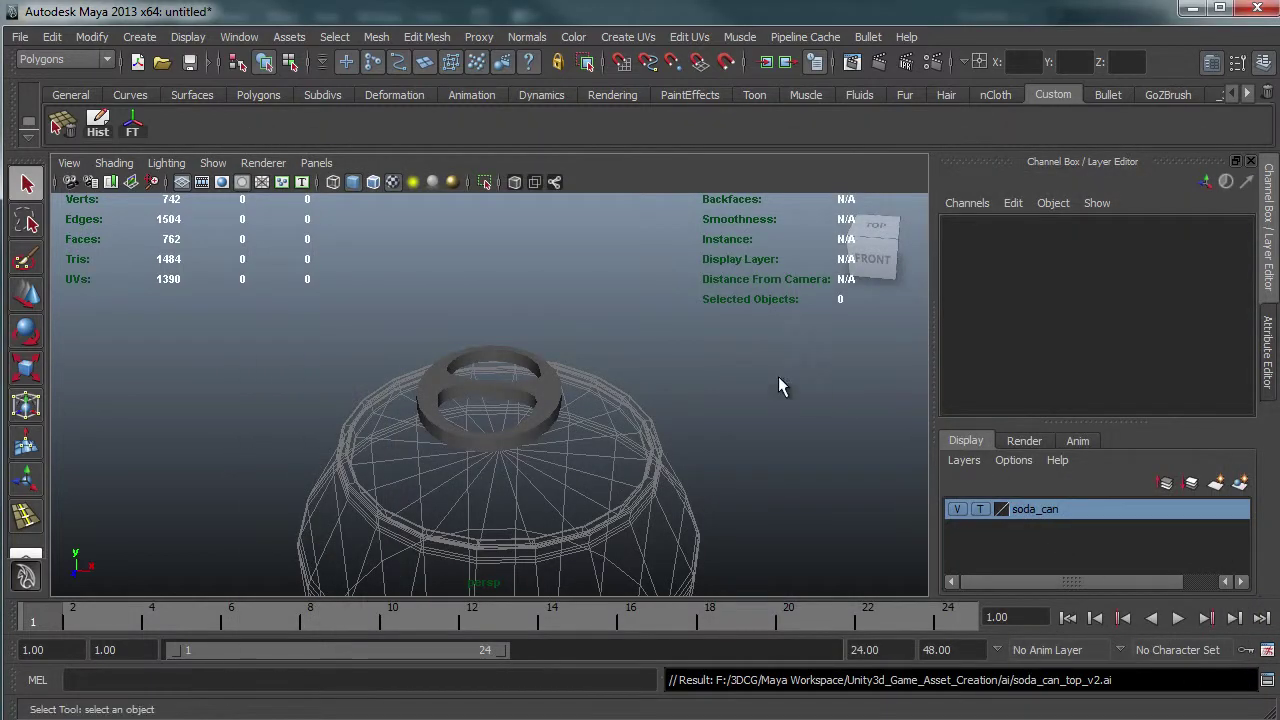
- Select the three imported tab curves beside the can and group them
scroll(726, 391, "down", 6)
left_click_drag(735, 491, 706, 374)
scroll(537, 406, "down", 3)
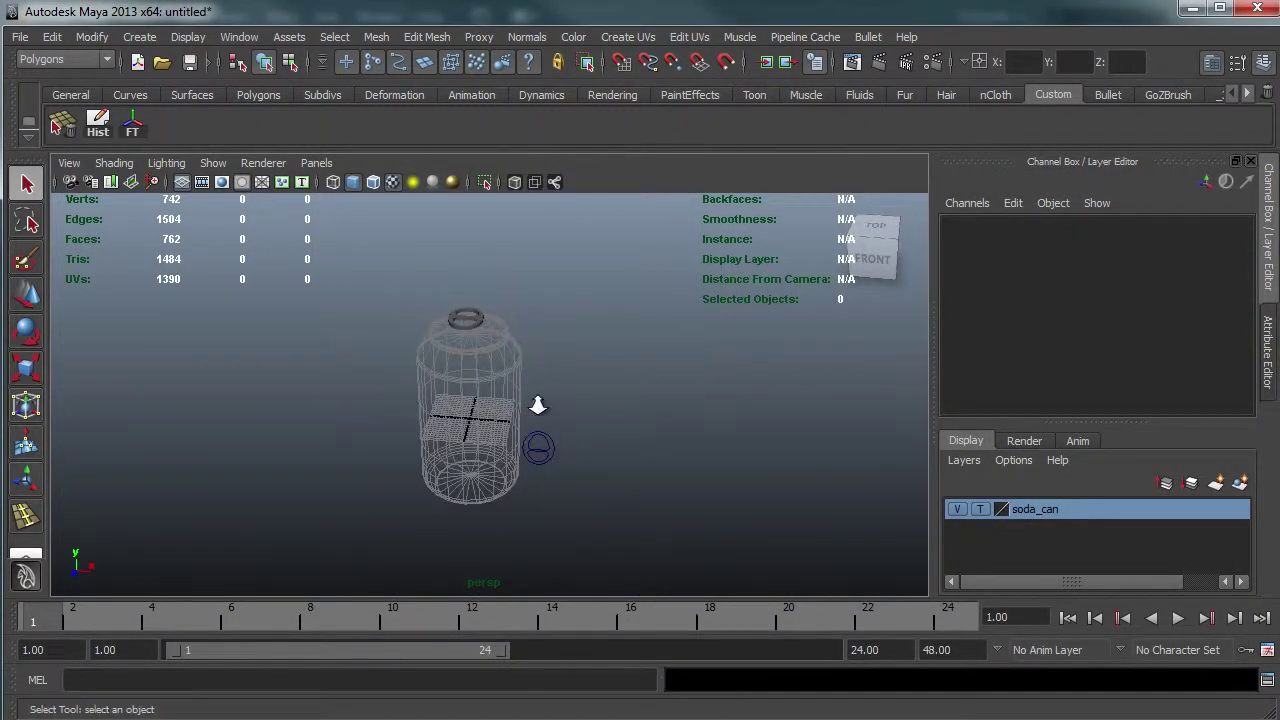
scroll(520, 405, "up", 3)
mouse_move(503, 404)
left_mouse_down()
mouse_move(491, 363)
mouse_move(586, 397)
mouse_move(901, 307)
mouse_move(483, 434)
mouse_move(511, 403)
left_mouse_up()
scroll(474, 352, "up", 4)
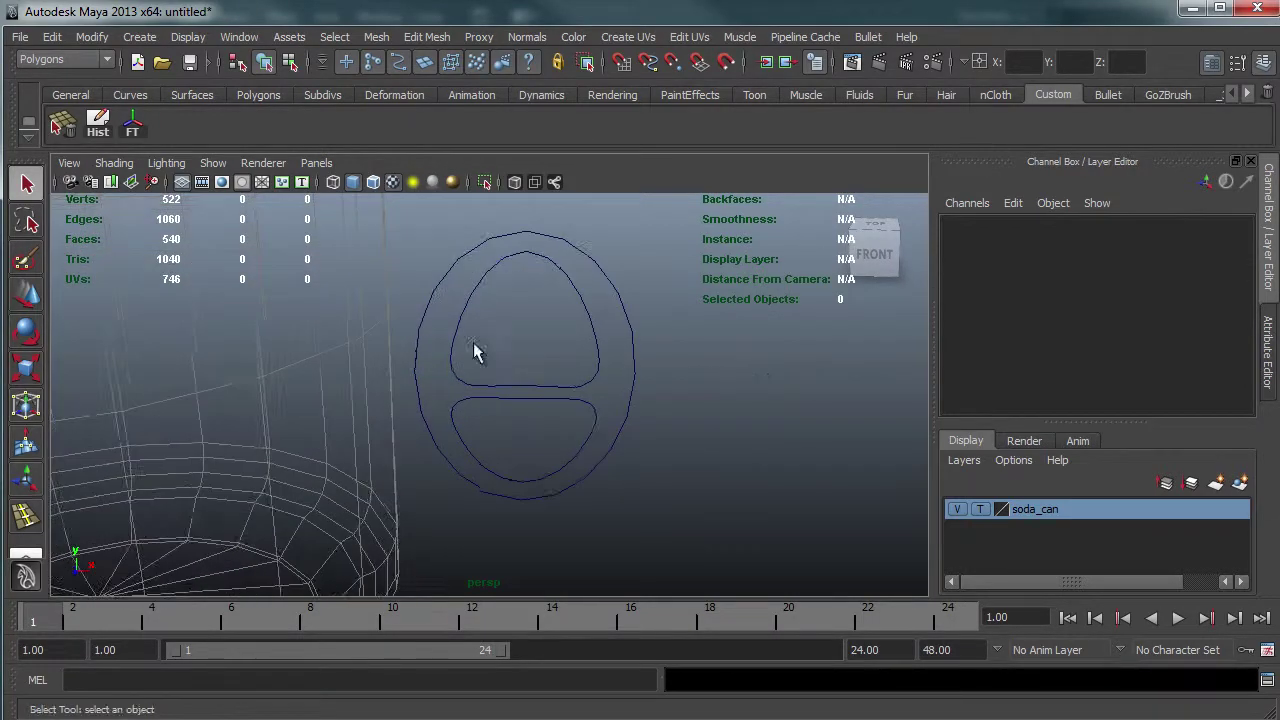
left_click_drag(588, 395, 668, 508)
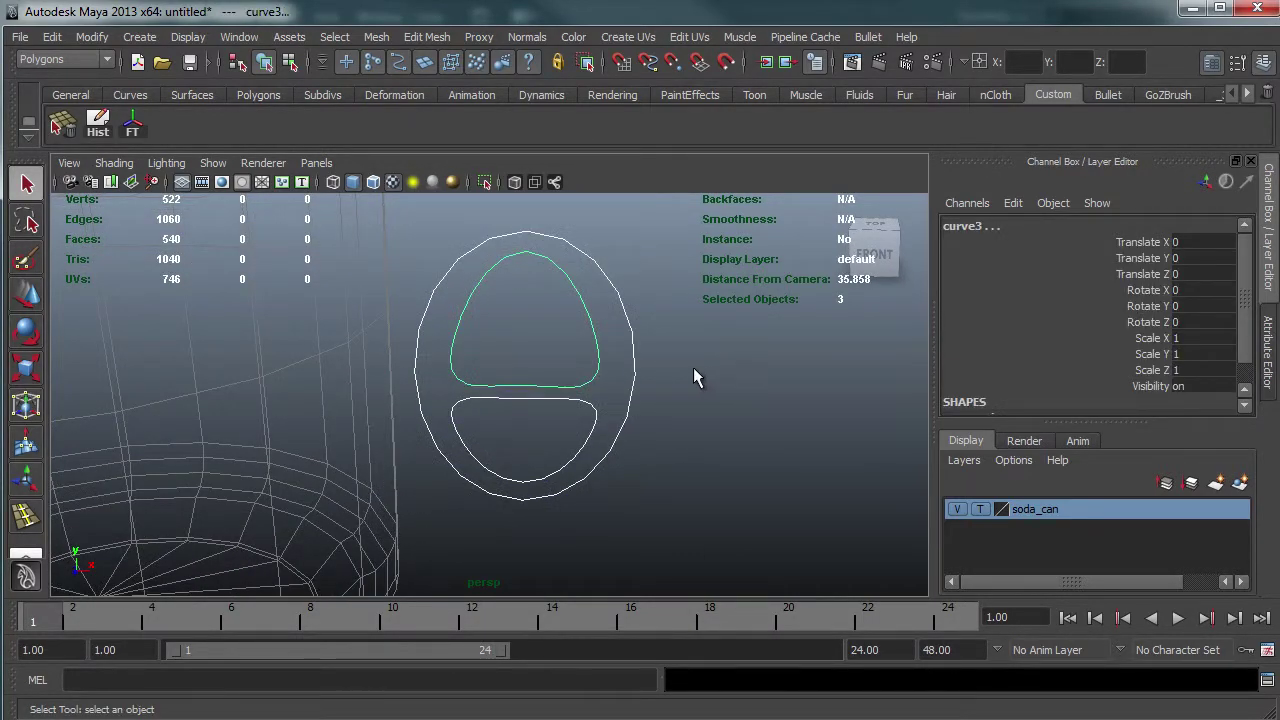
key("ctrl+g")
- Rotate the tab curve group about the X axis to about -87 degrees, laying it nearly flat
key("r")
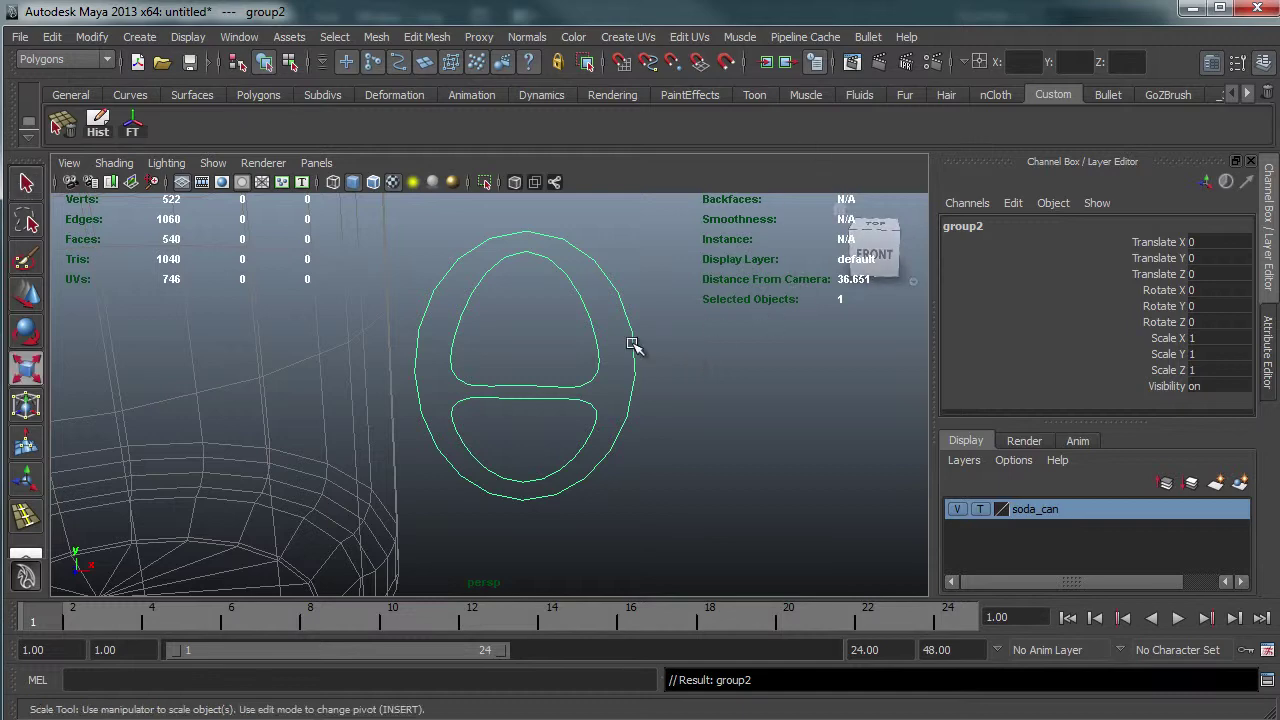
key("e")
scroll(352, 360, "down", 5)
scroll(352, 360, "down", 1)
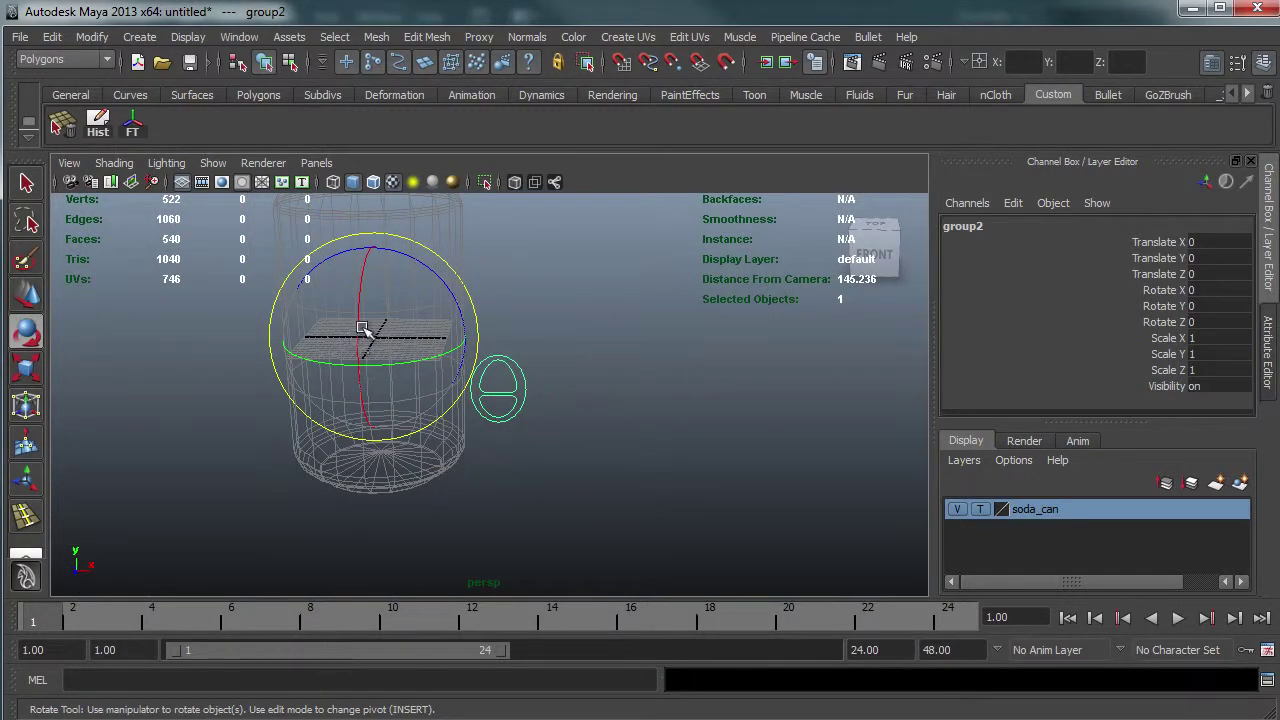
left_click_drag(358, 340, 407, 222)
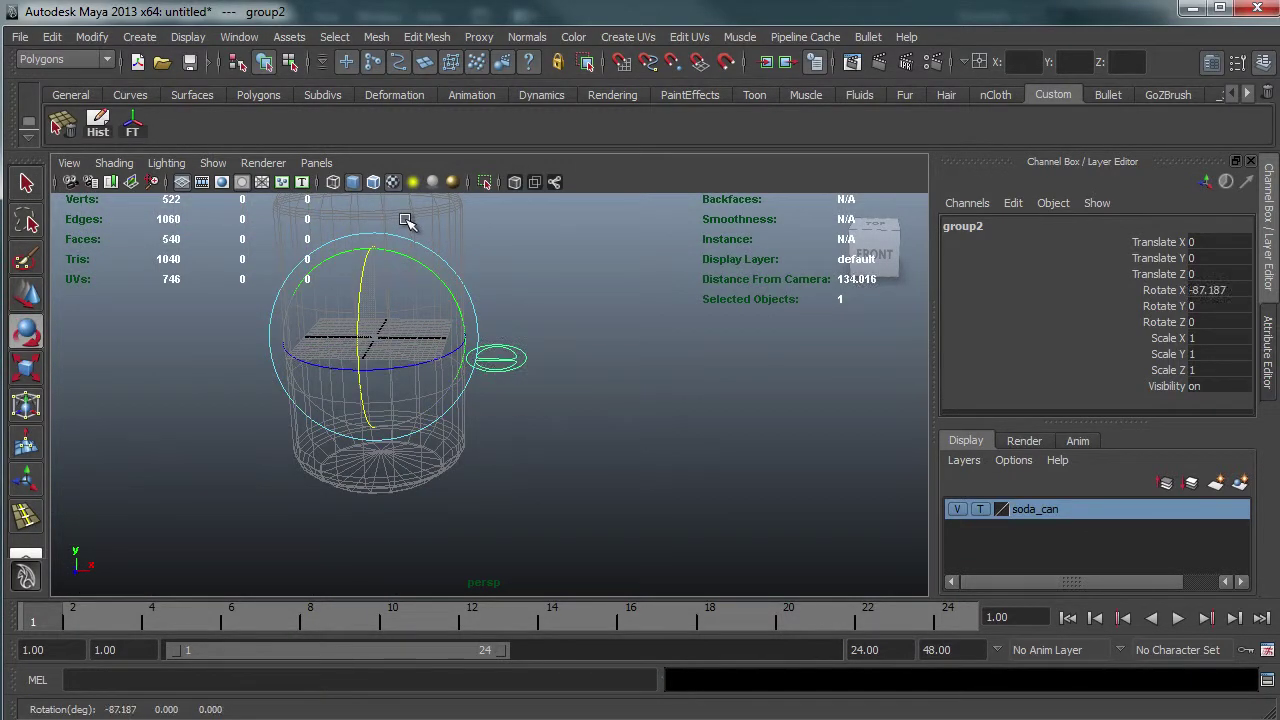
- Set the tab curve group's X rotation to exactly -90 degrees
left_click(1245, 288)
type("-9")
key("Return")
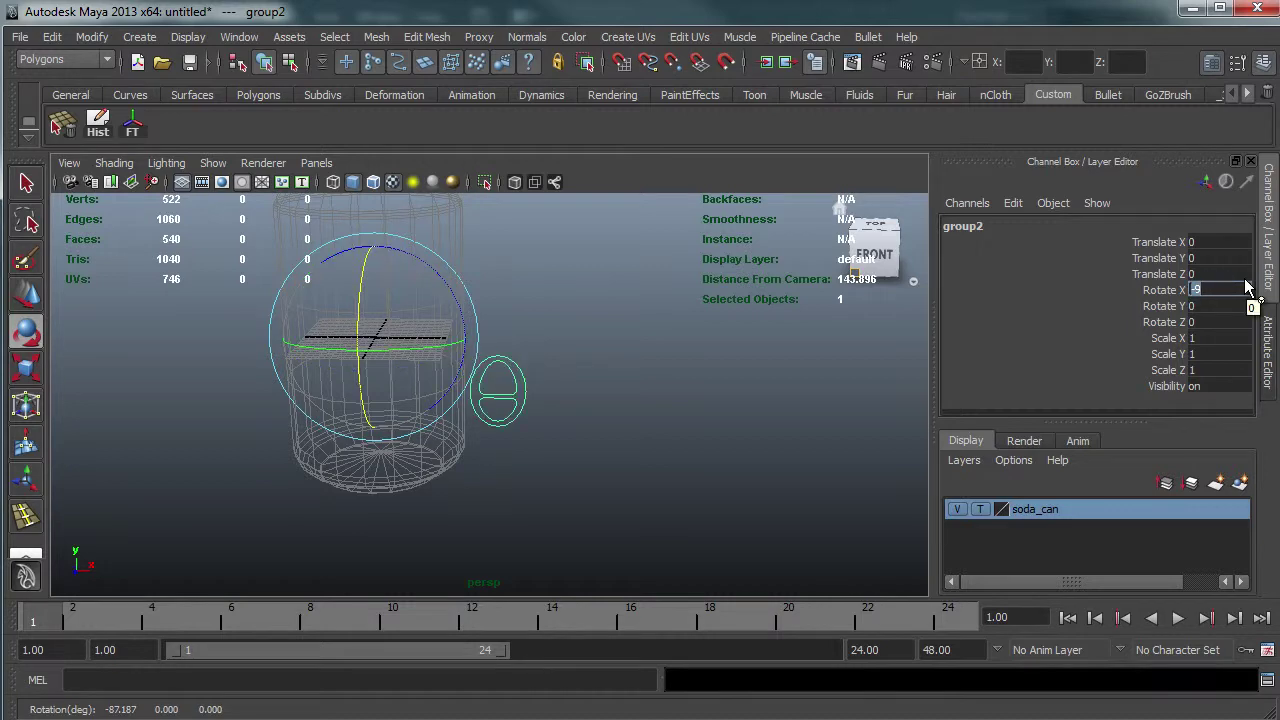
type("0")
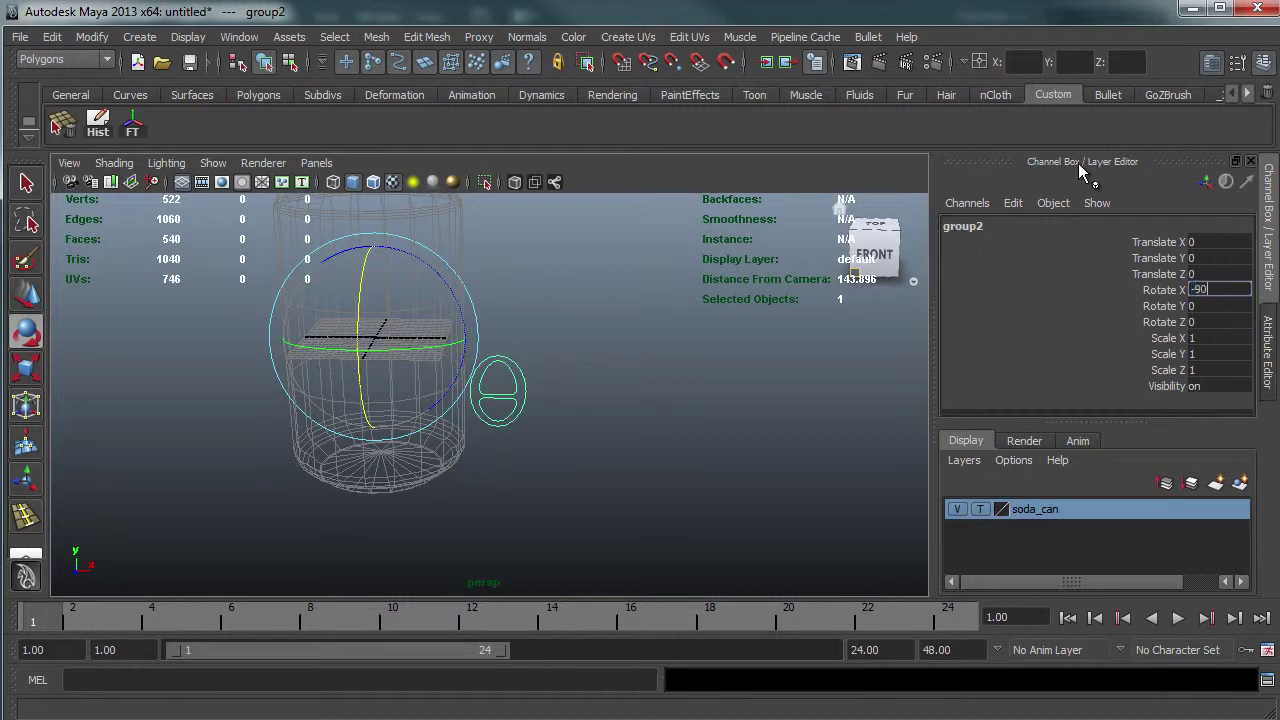
key("Return")
- Extrude the three grouped tab curves into surfaces using the Surfaces menu set, forming the outer wall and both opening walls
scroll(651, 363, "up", 5)
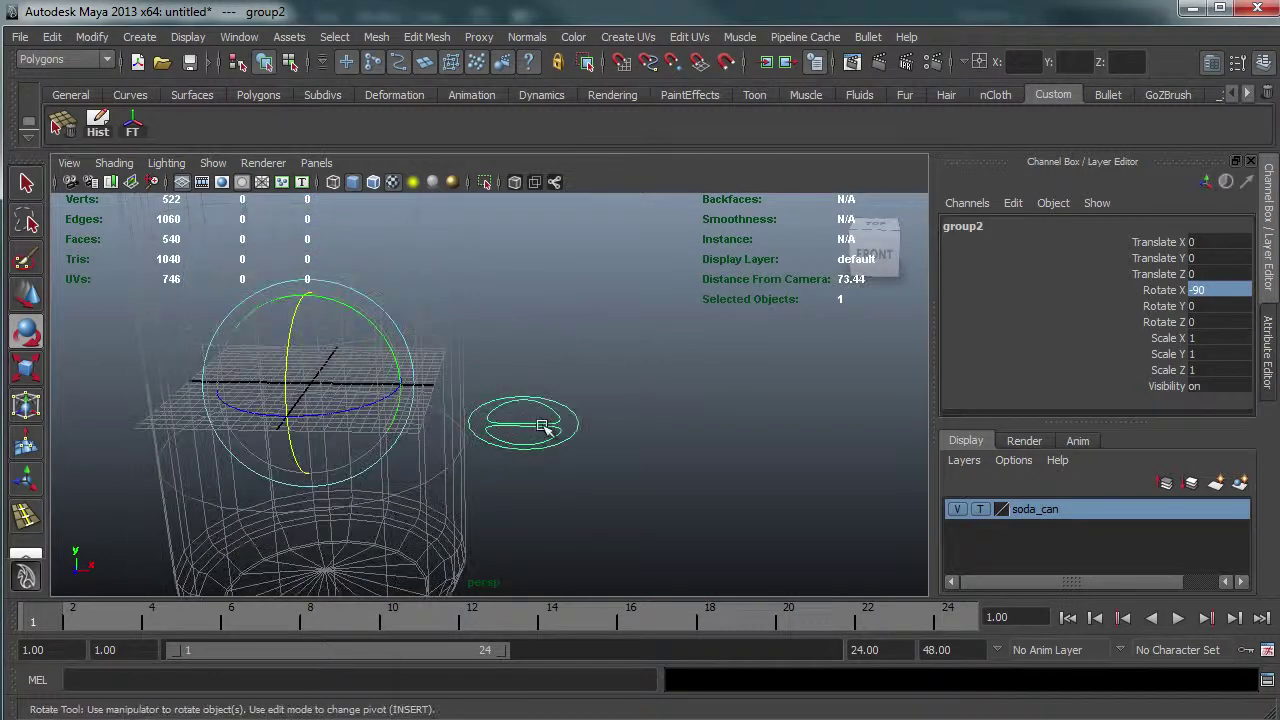
left_click_drag(540, 392, 680, 323)
left_click_drag(936, 306, 440, 262)
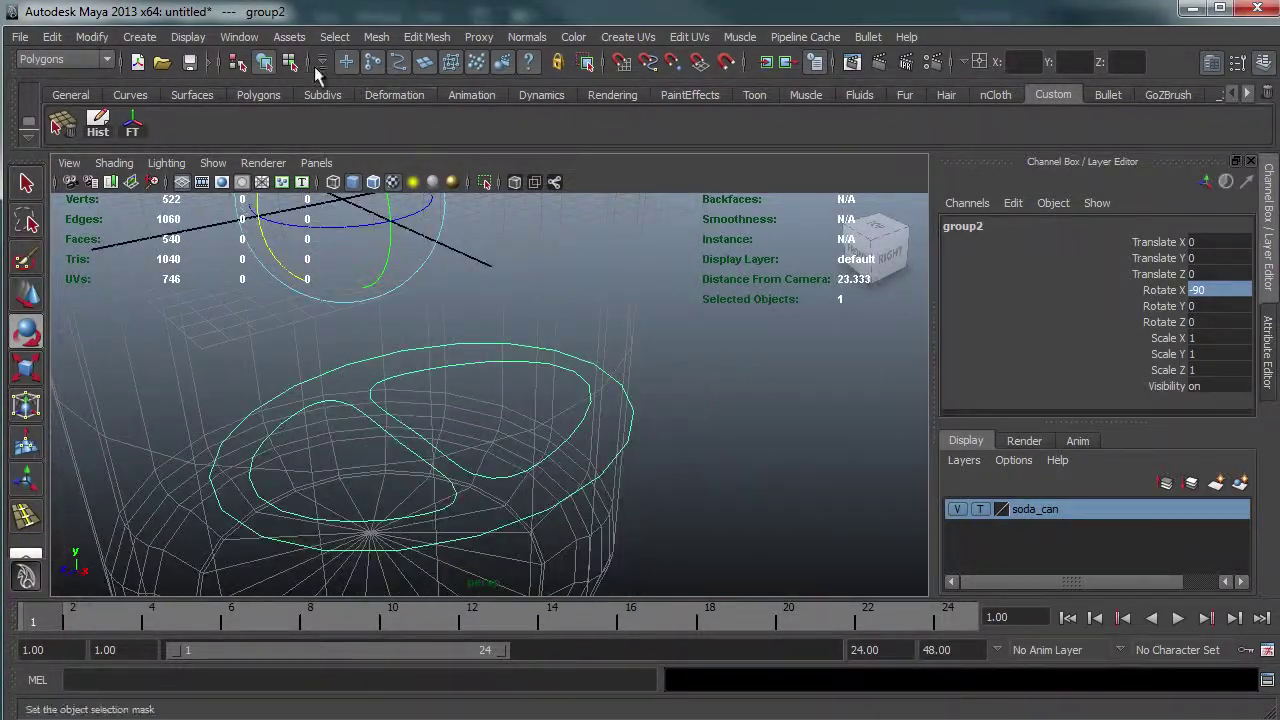
left_click(102, 61)
left_click(40, 103)
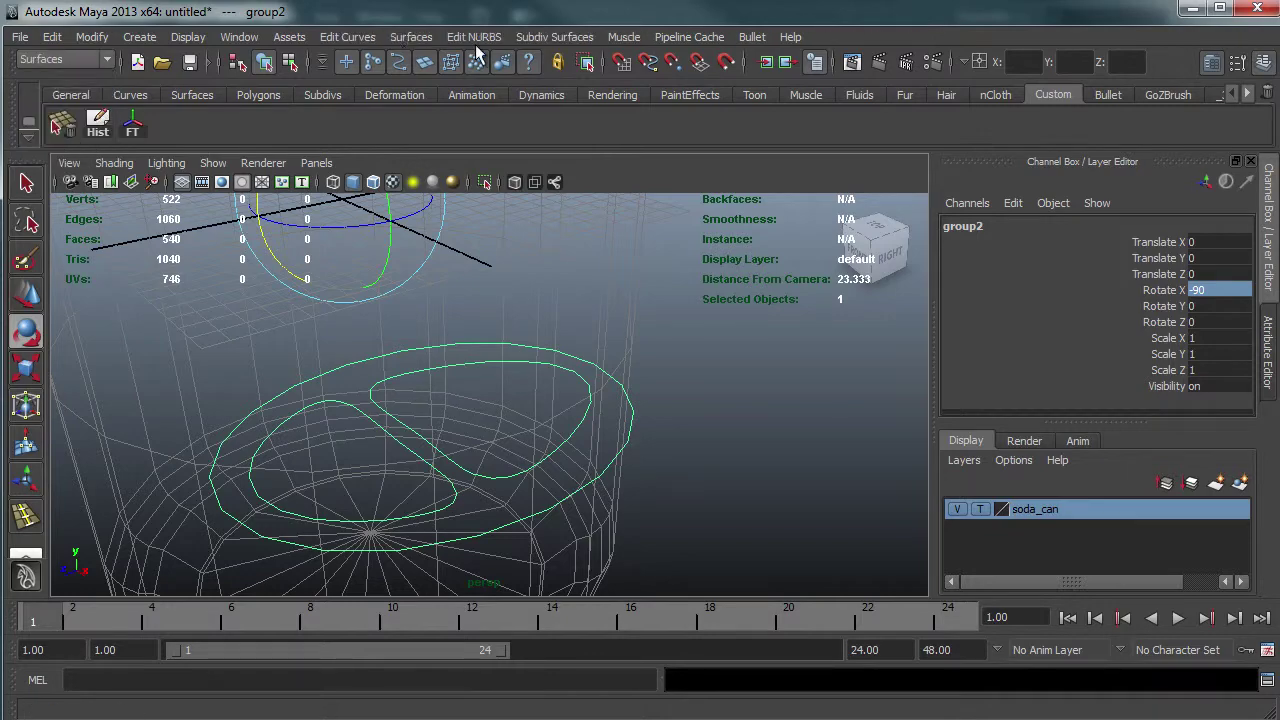
left_click(474, 37)
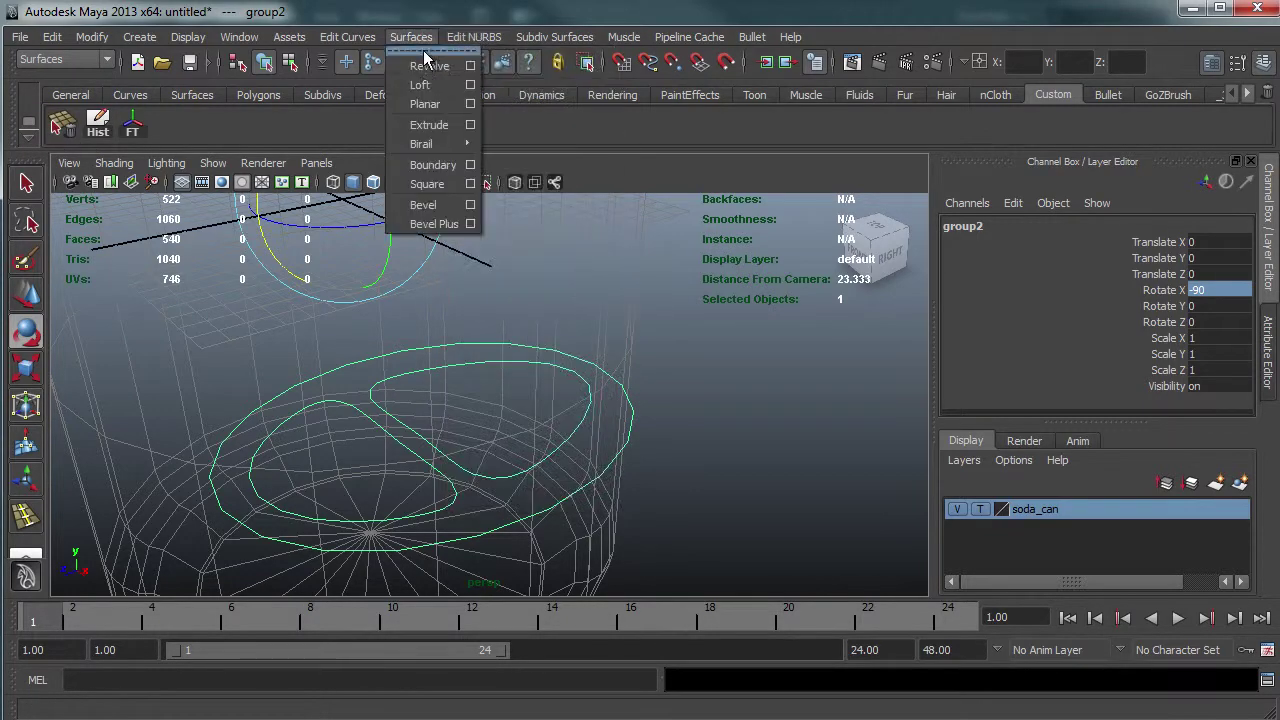
left_click(423, 121)
left_click_drag(680, 407, 414, 370)
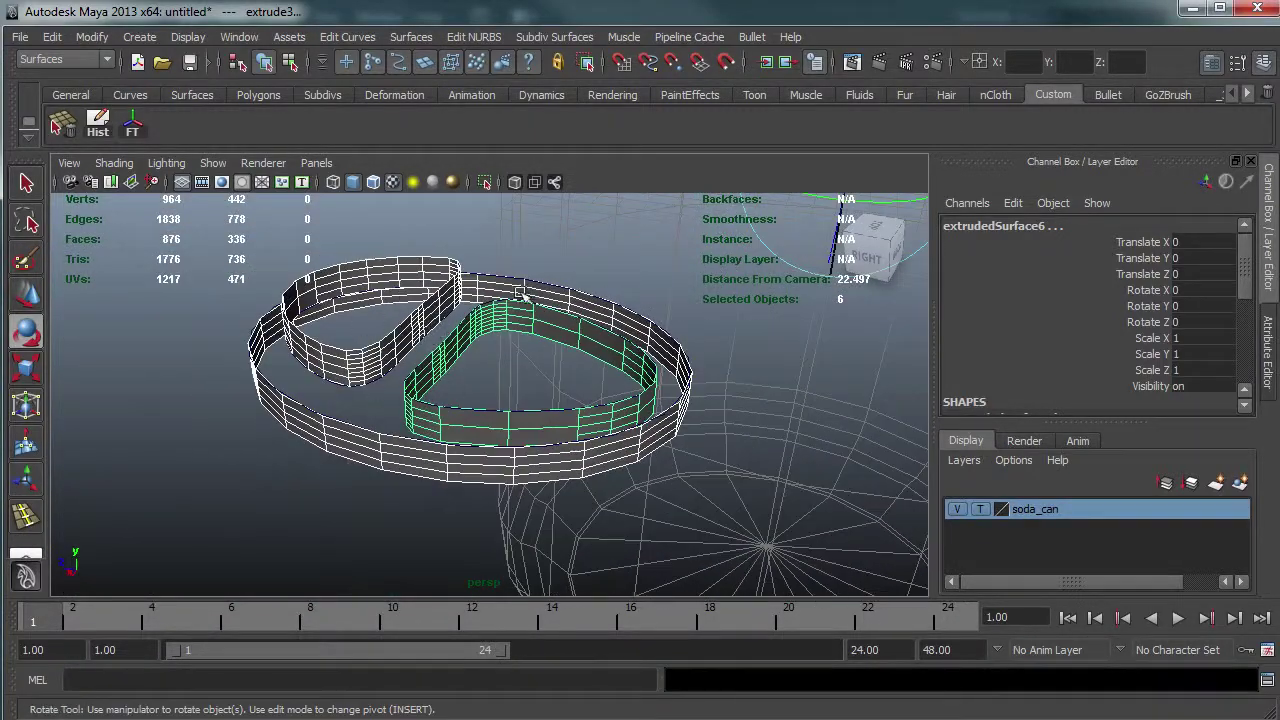
left_click_drag(523, 294, 588, 308)
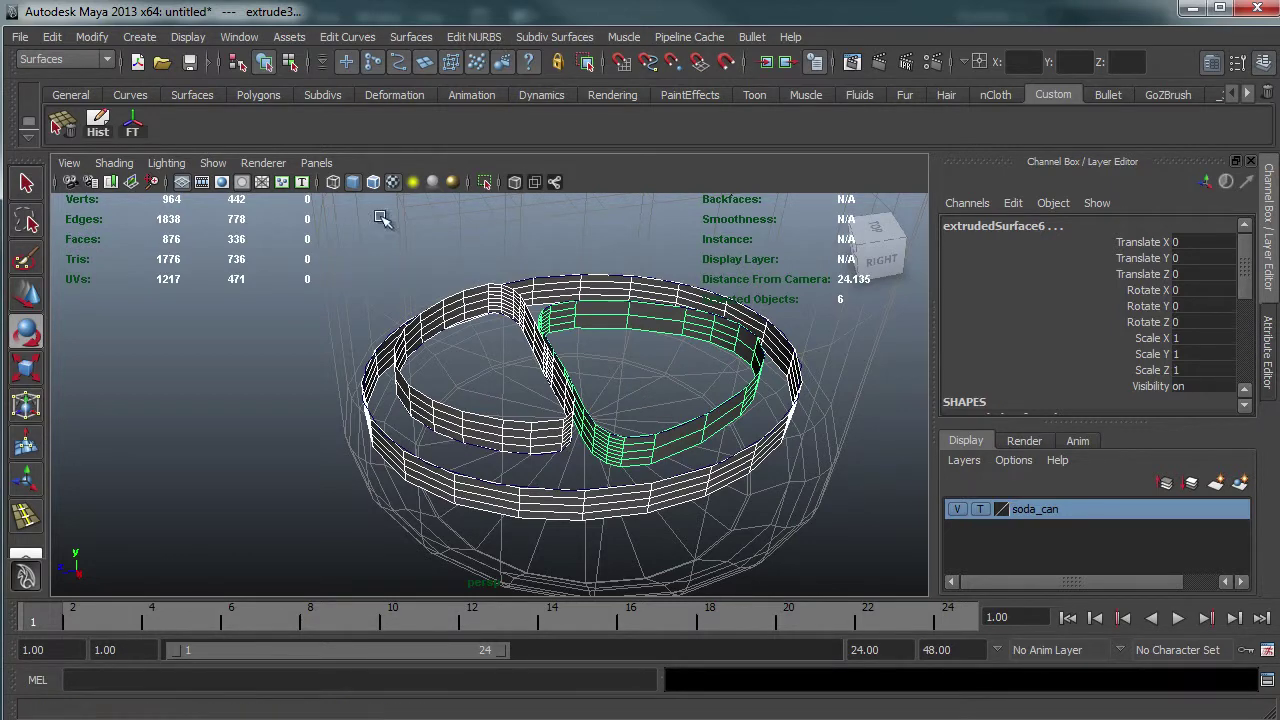
- Deselect the extruded walls, display them shaded, and select the wall of one inner tab opening with the Move tool
left_click(357, 371)
key("5")
left_click(397, 368)
left_click(440, 395)
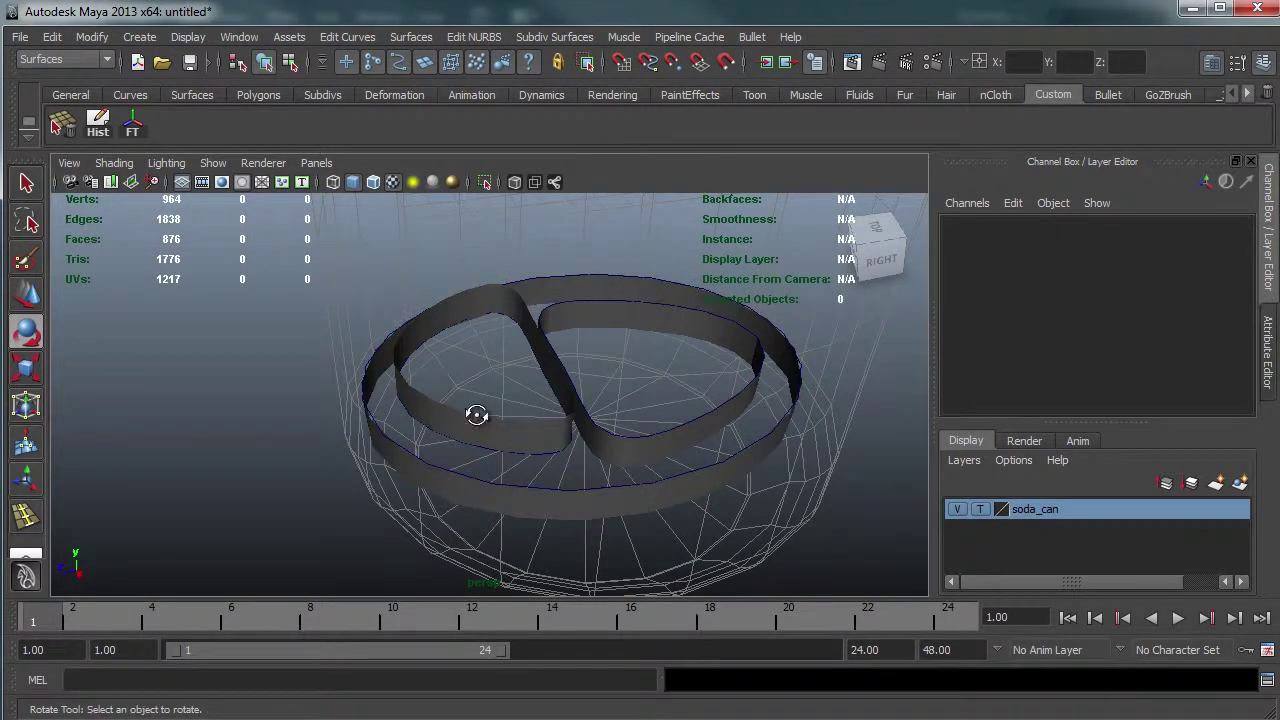
left_click_drag(477, 417, 480, 417)
key("w")
left_click(478, 400)
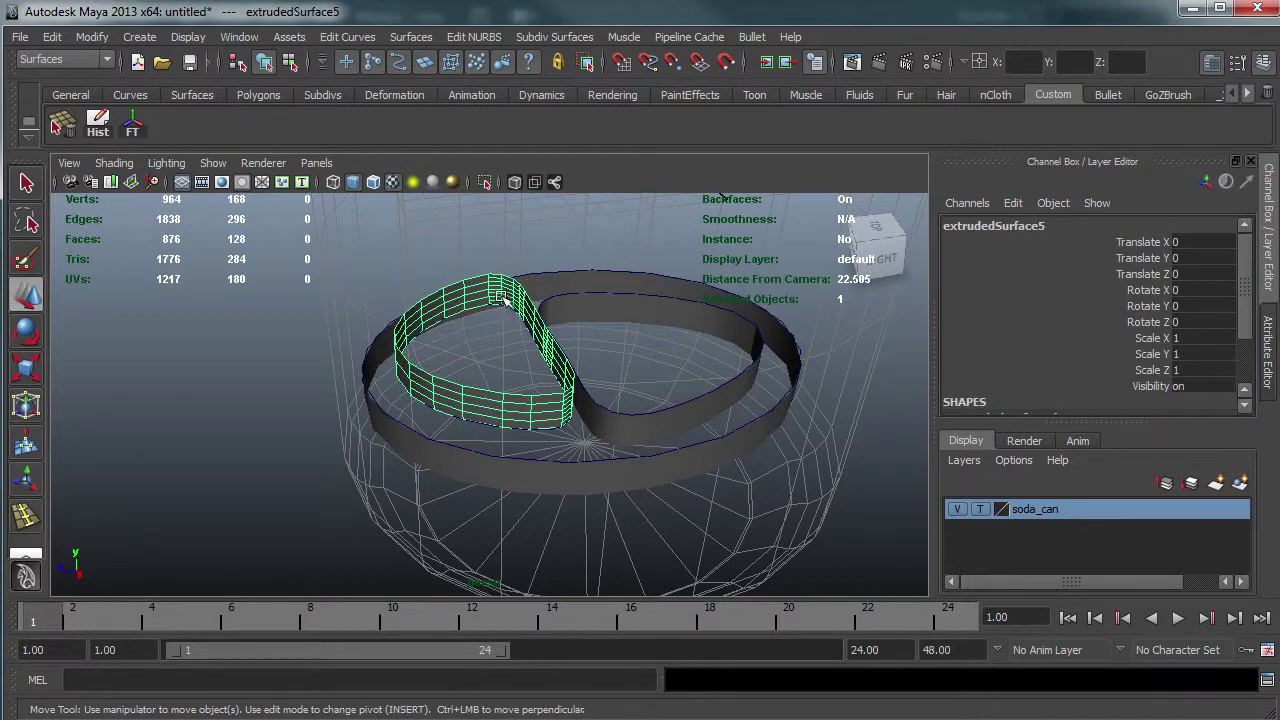
- Select the solid polygon pull tab on top of the can and examine its shape up close
left_click_drag(529, 312, 366, 336)
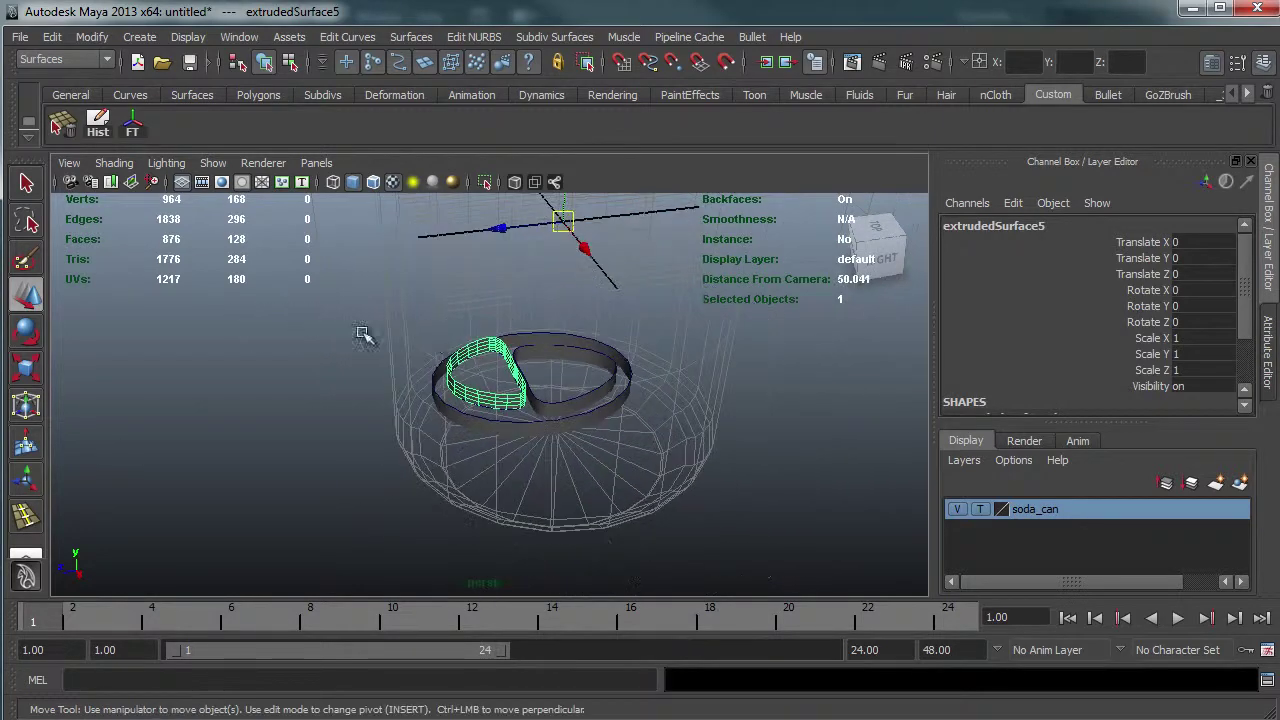
left_click_drag(486, 354, 610, 378)
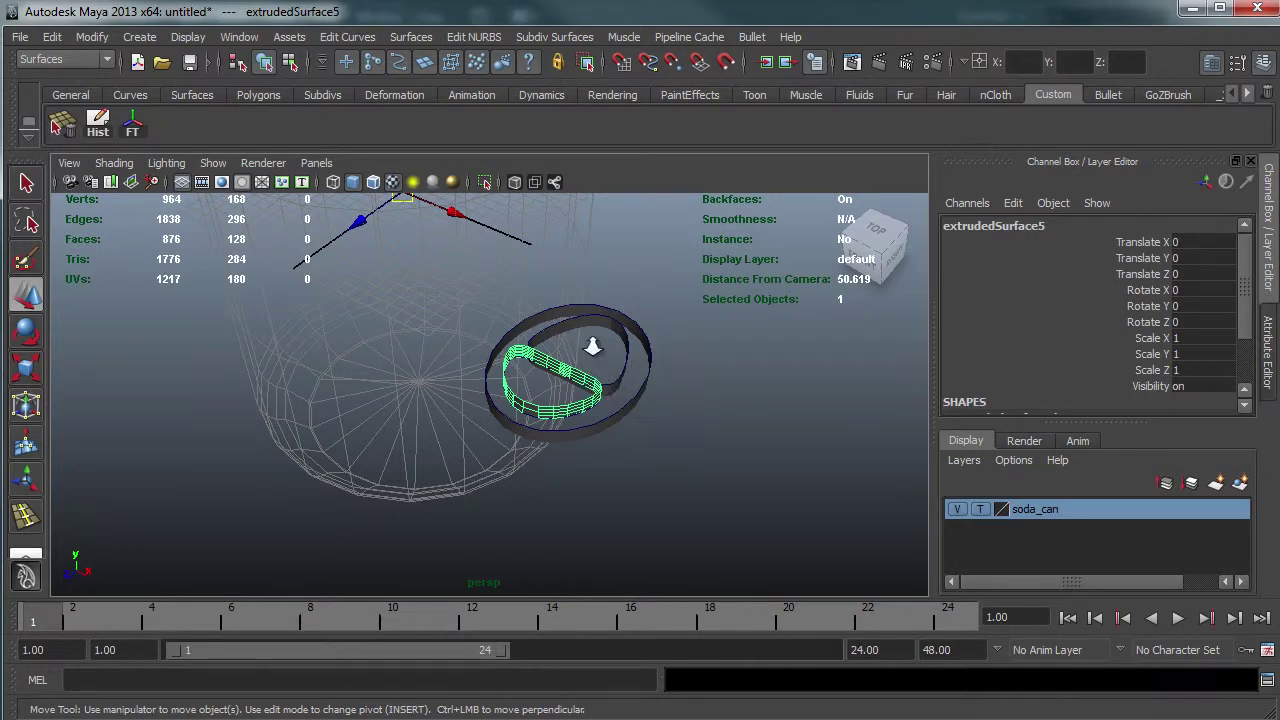
left_click_drag(591, 346, 364, 336)
left_click_drag(434, 206, 456, 463)
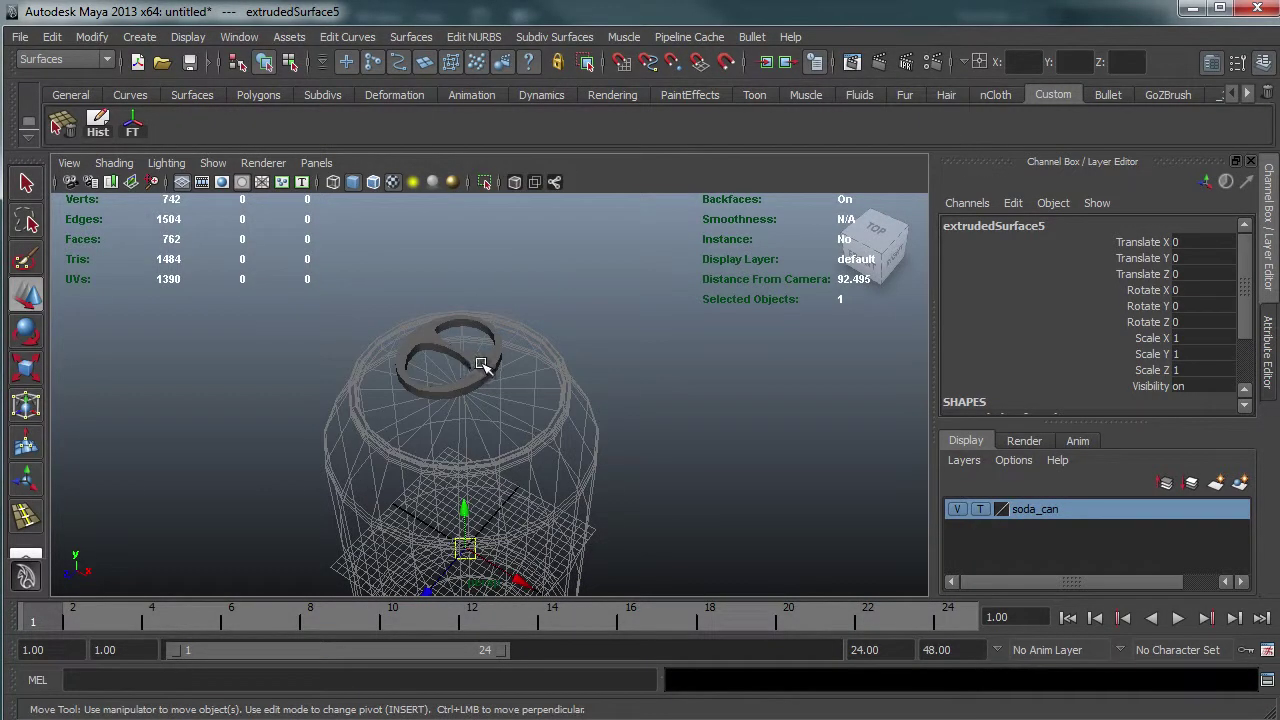
left_click(487, 367)
left_click_drag(443, 389, 645, 328)
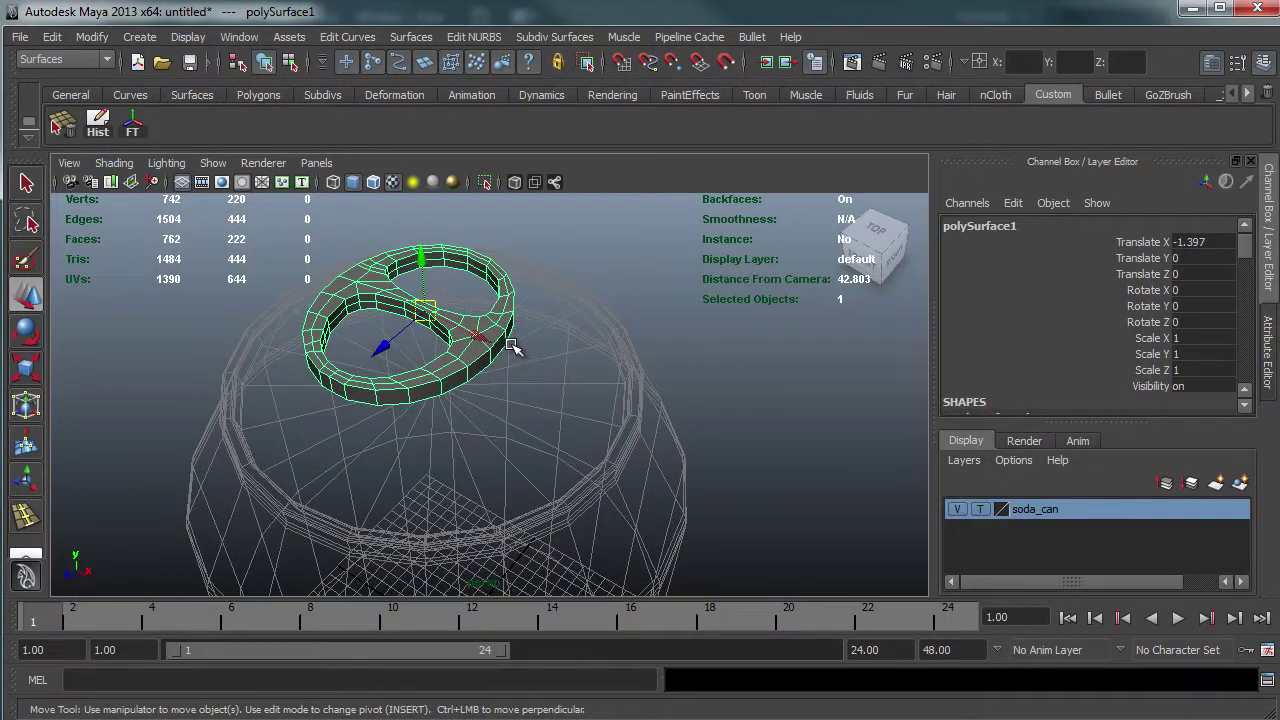